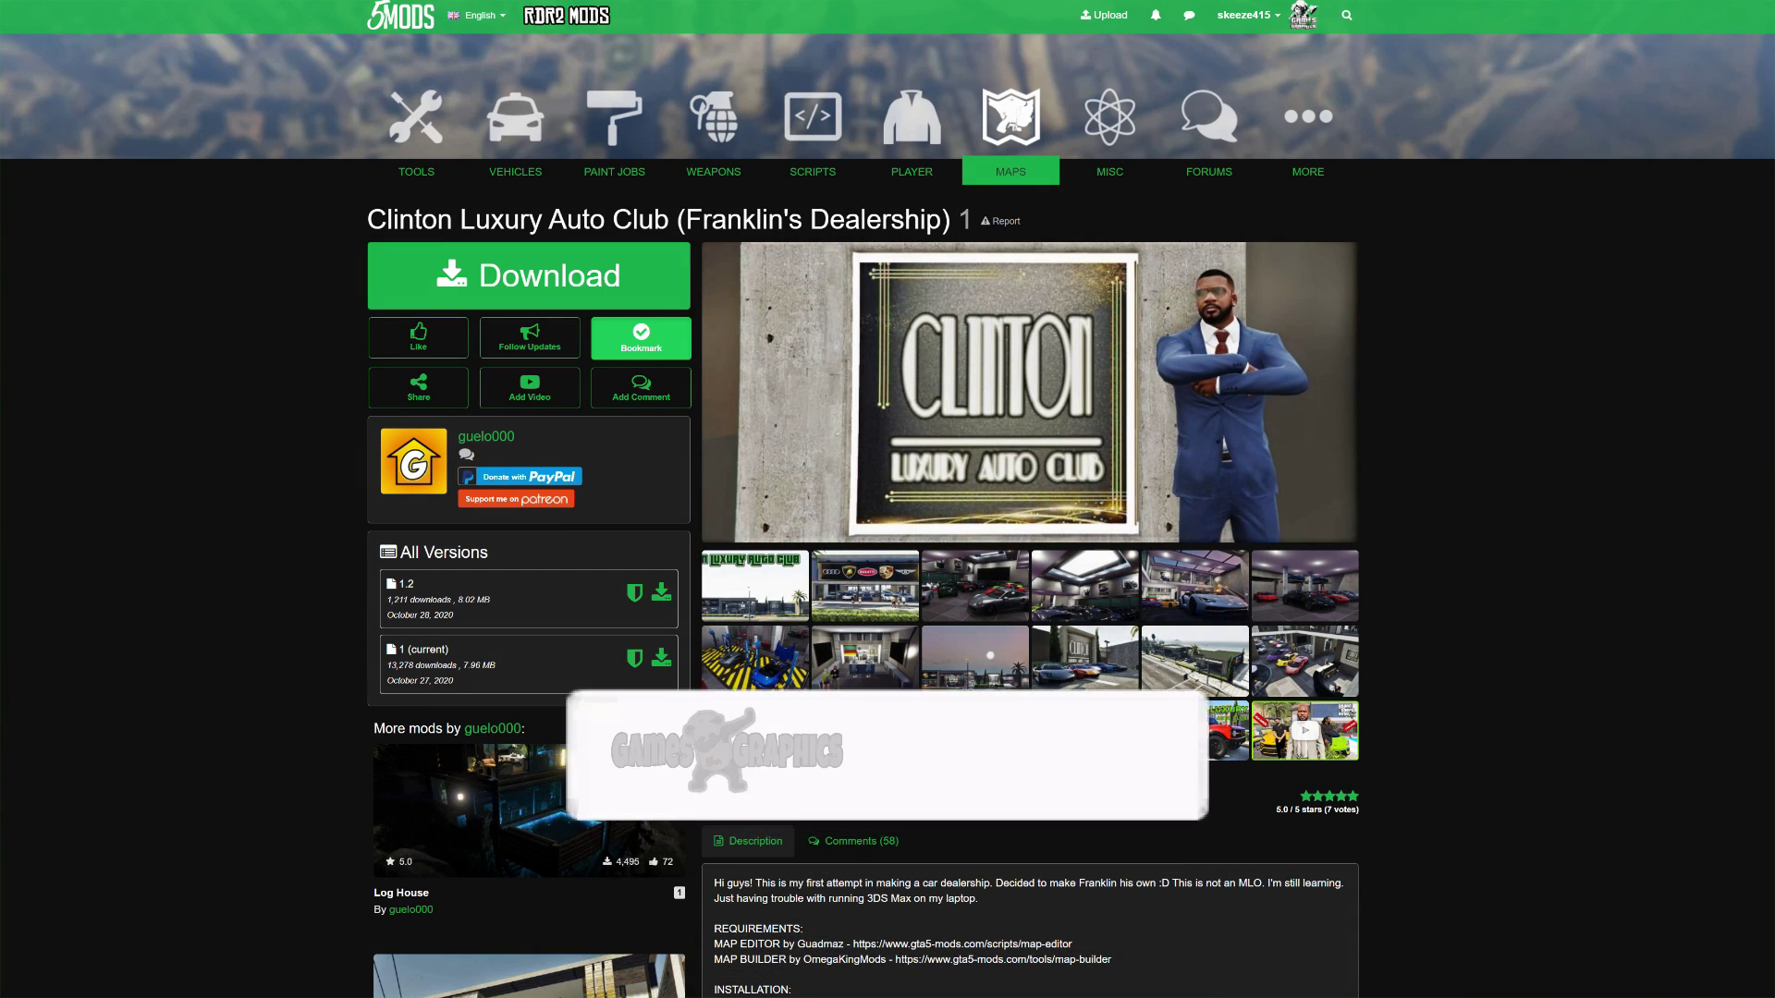
{"action": "left_click", "coordinate": [1071, 272]}
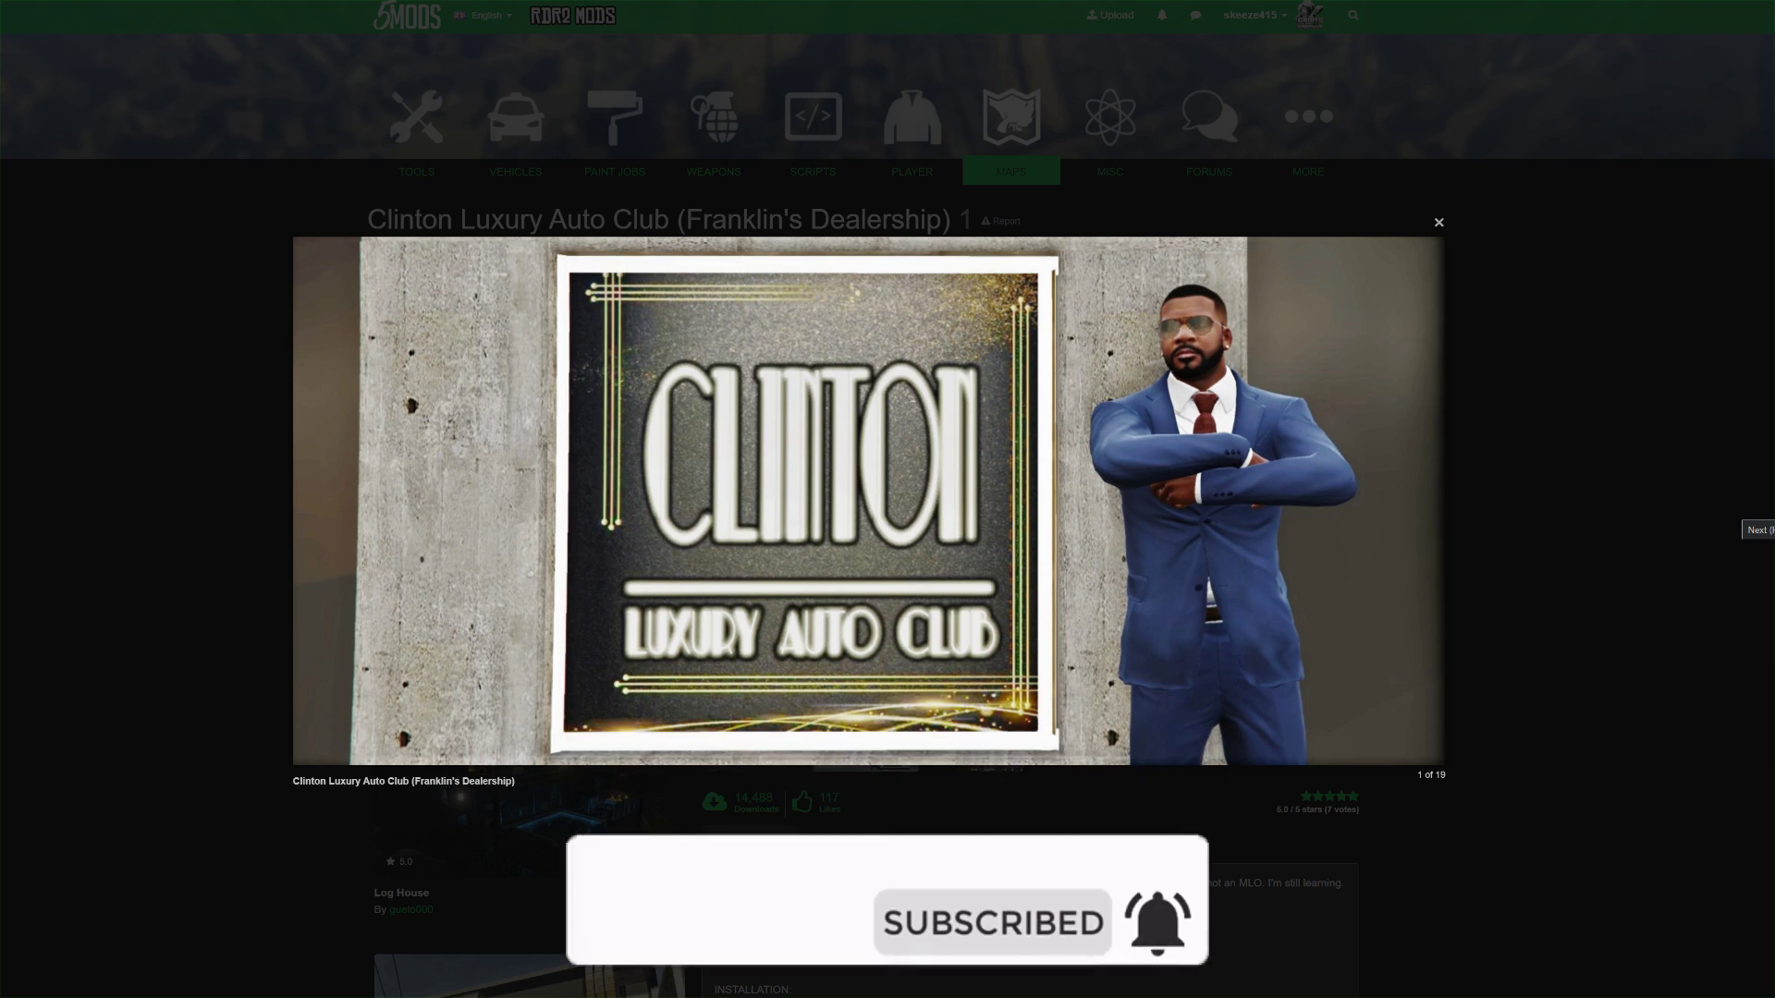
{"action": "key", "text": "Right"}
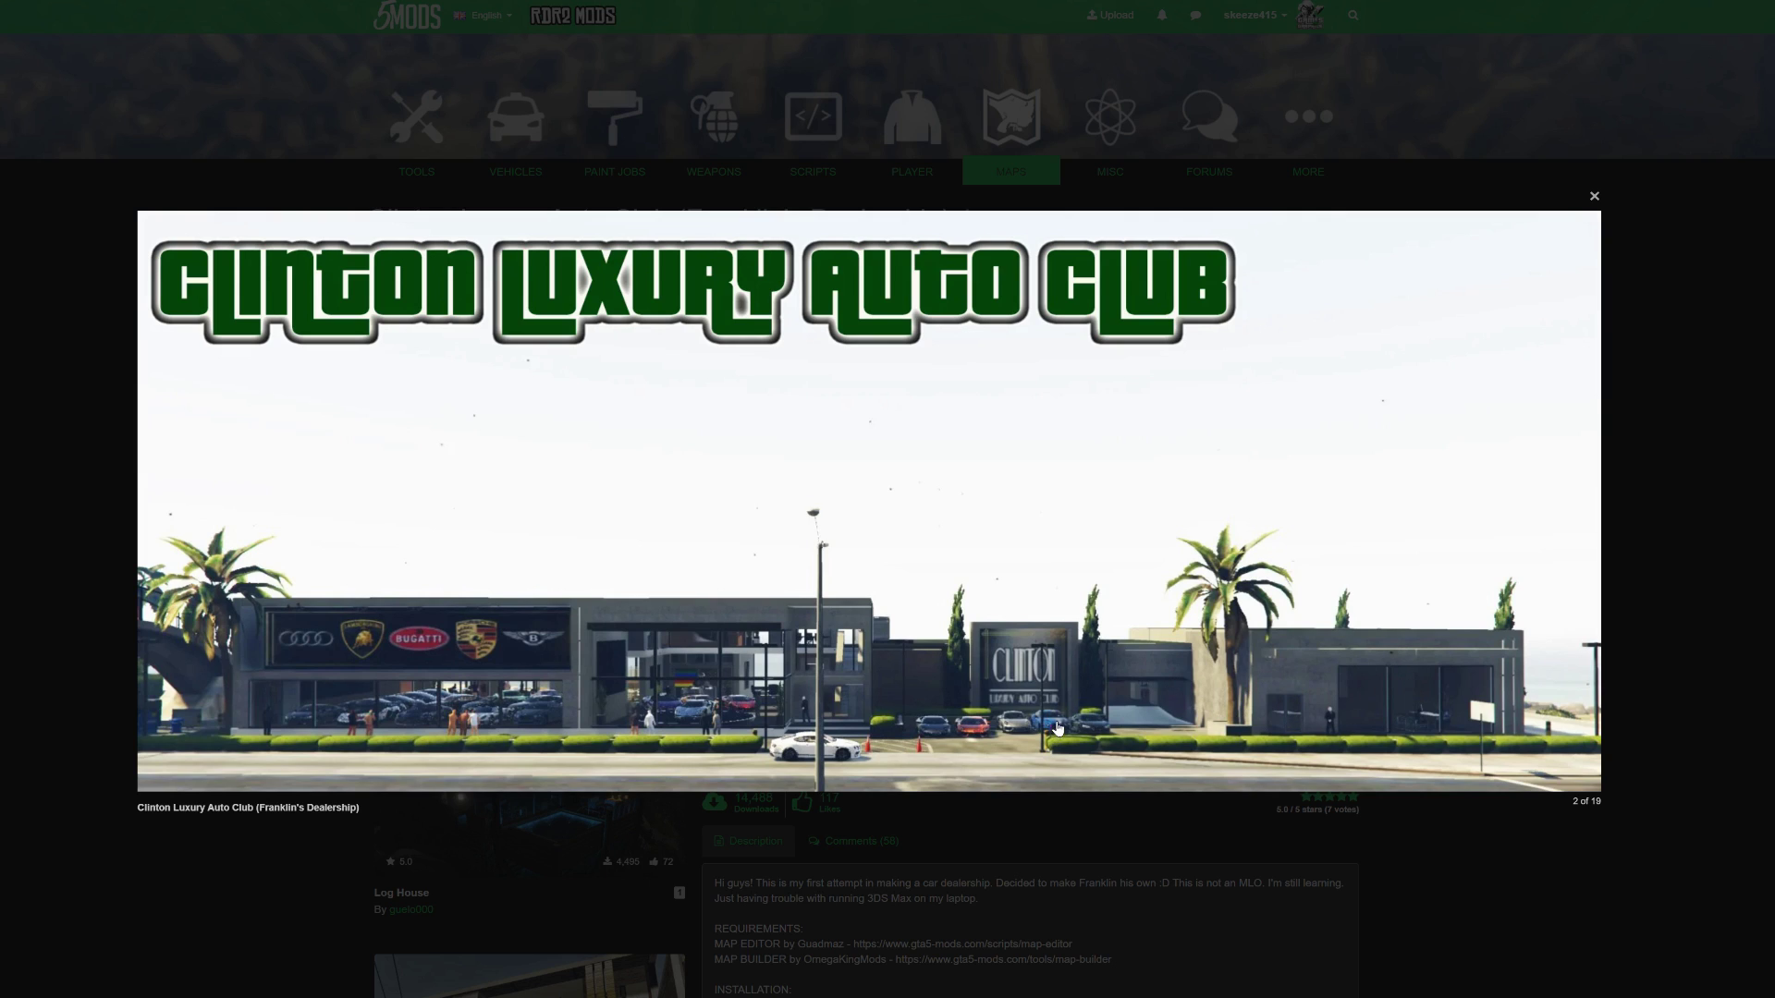
{"action": "key", "text": "Right"}
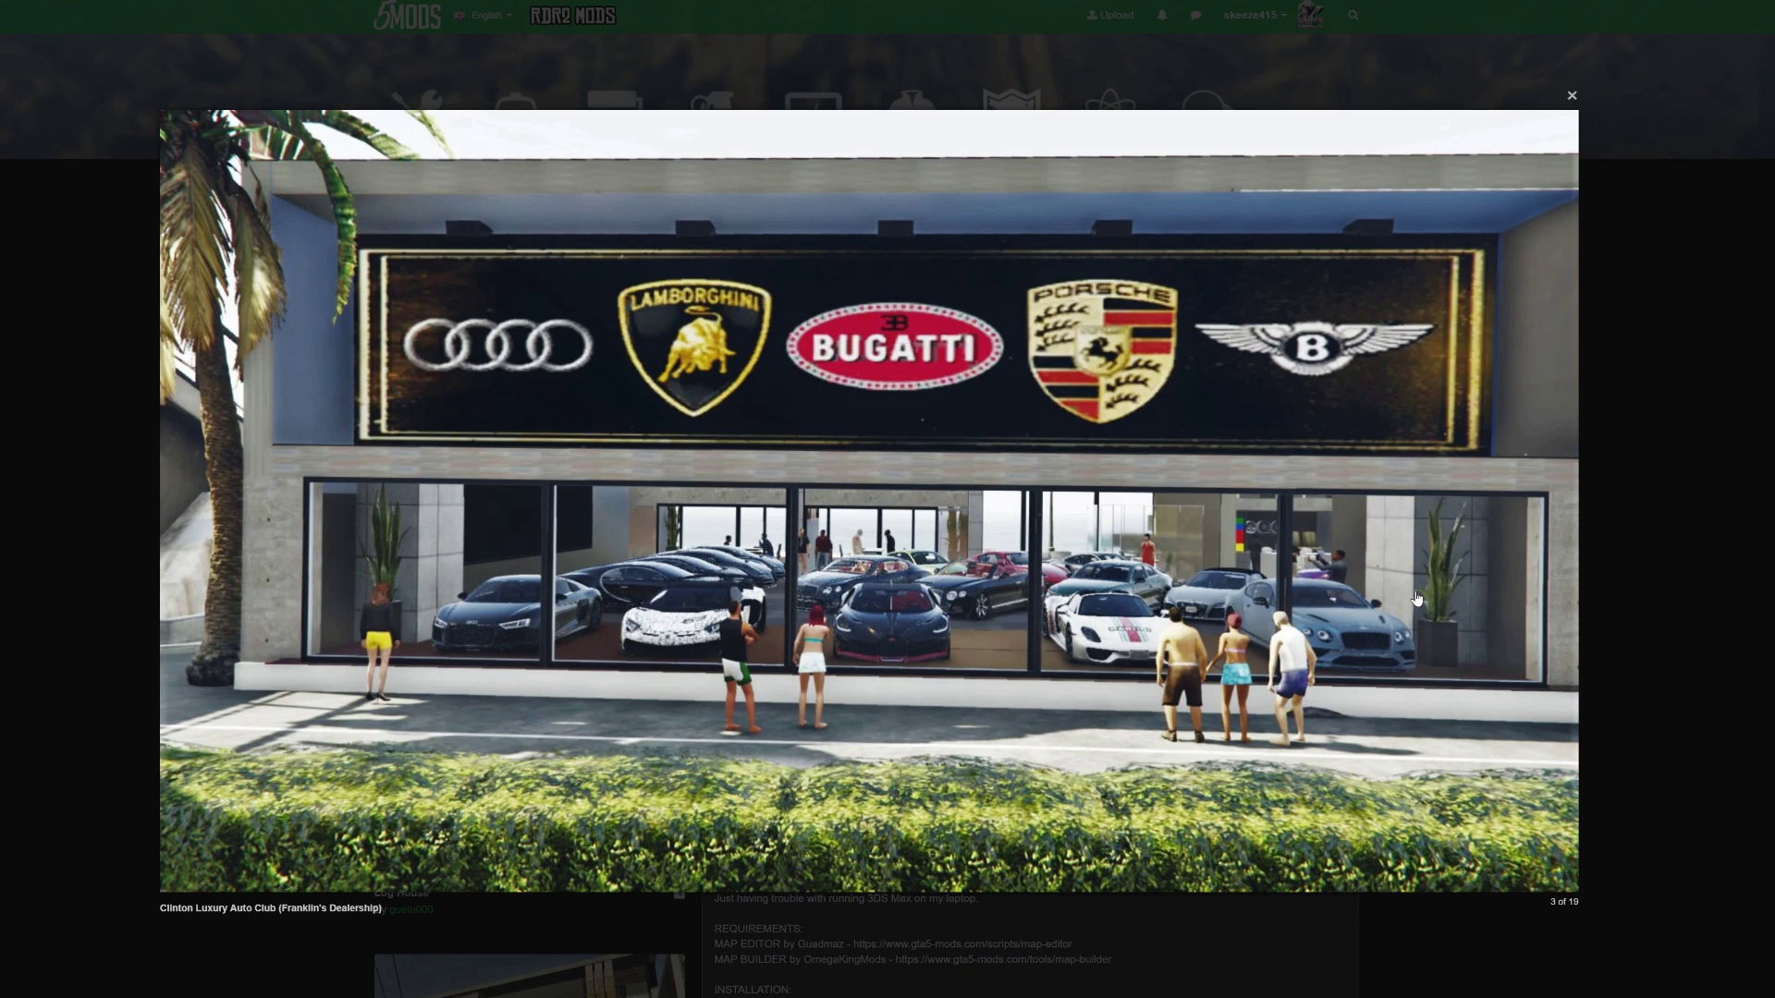
{"action": "left_click", "coordinate": [1726, 114]}
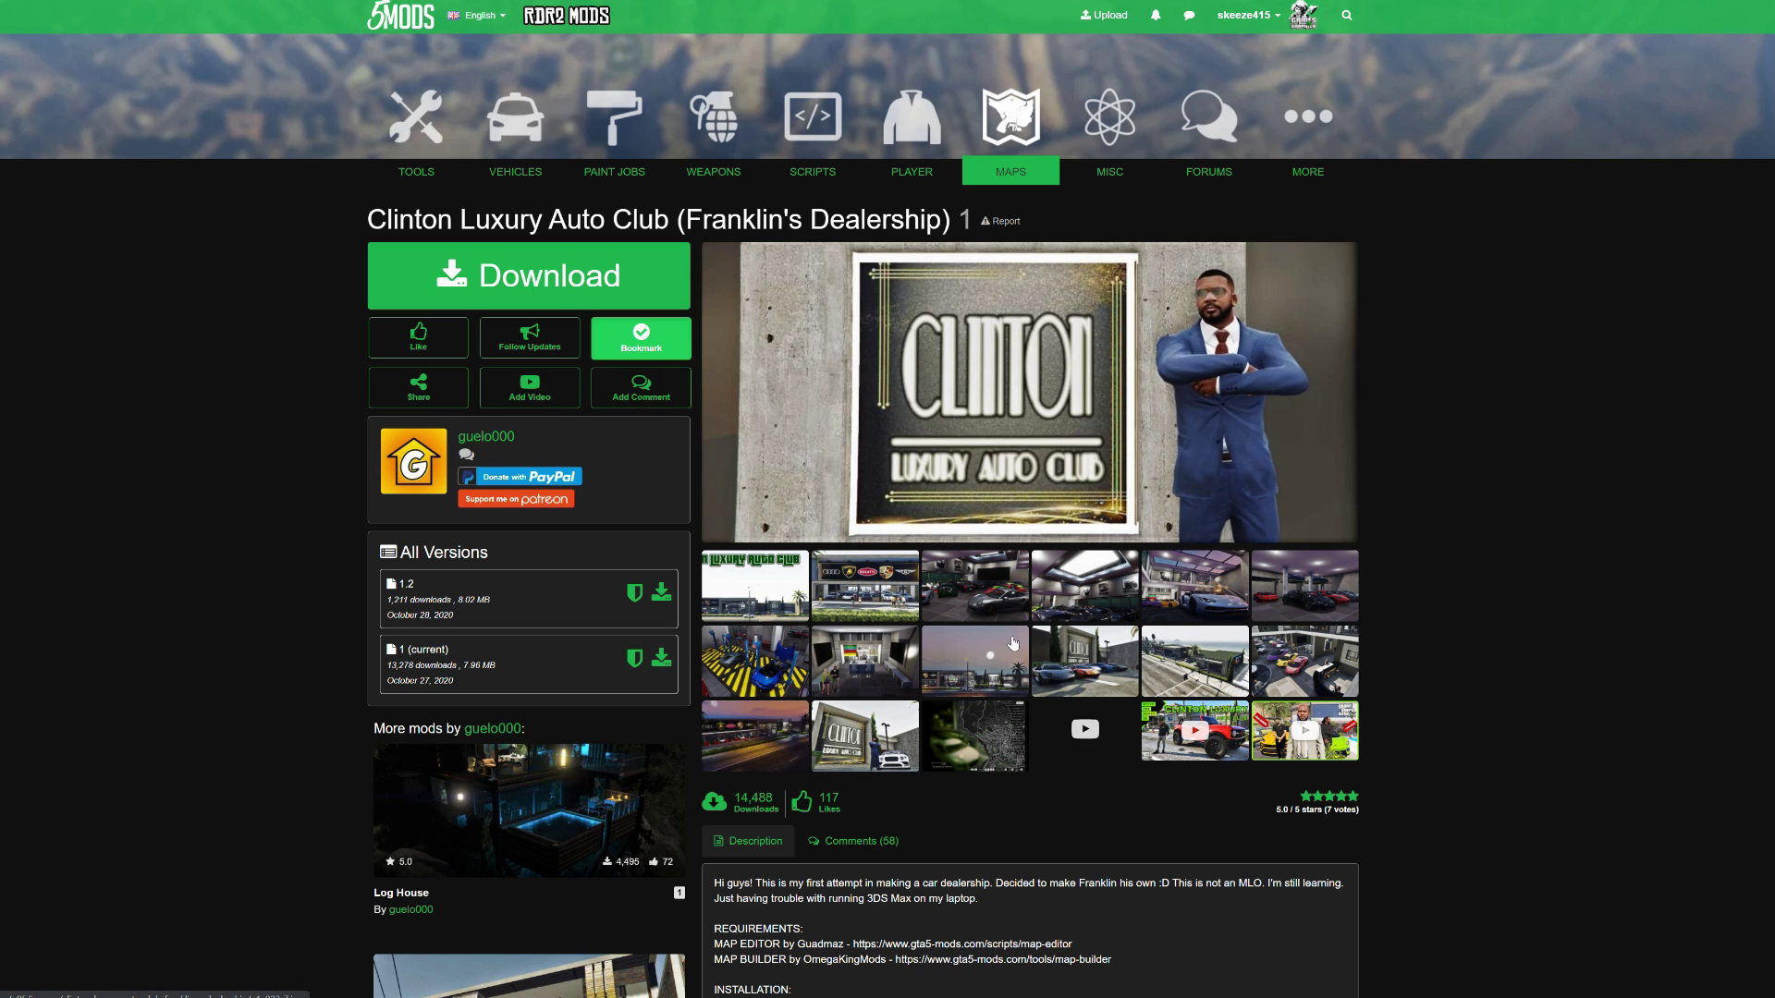
Scroll down the mod page to read the Installation section, then scroll back to the top
{"action": "scroll", "coordinate": [957, 426], "scroll_direction": "down", "scroll_amount": 5}
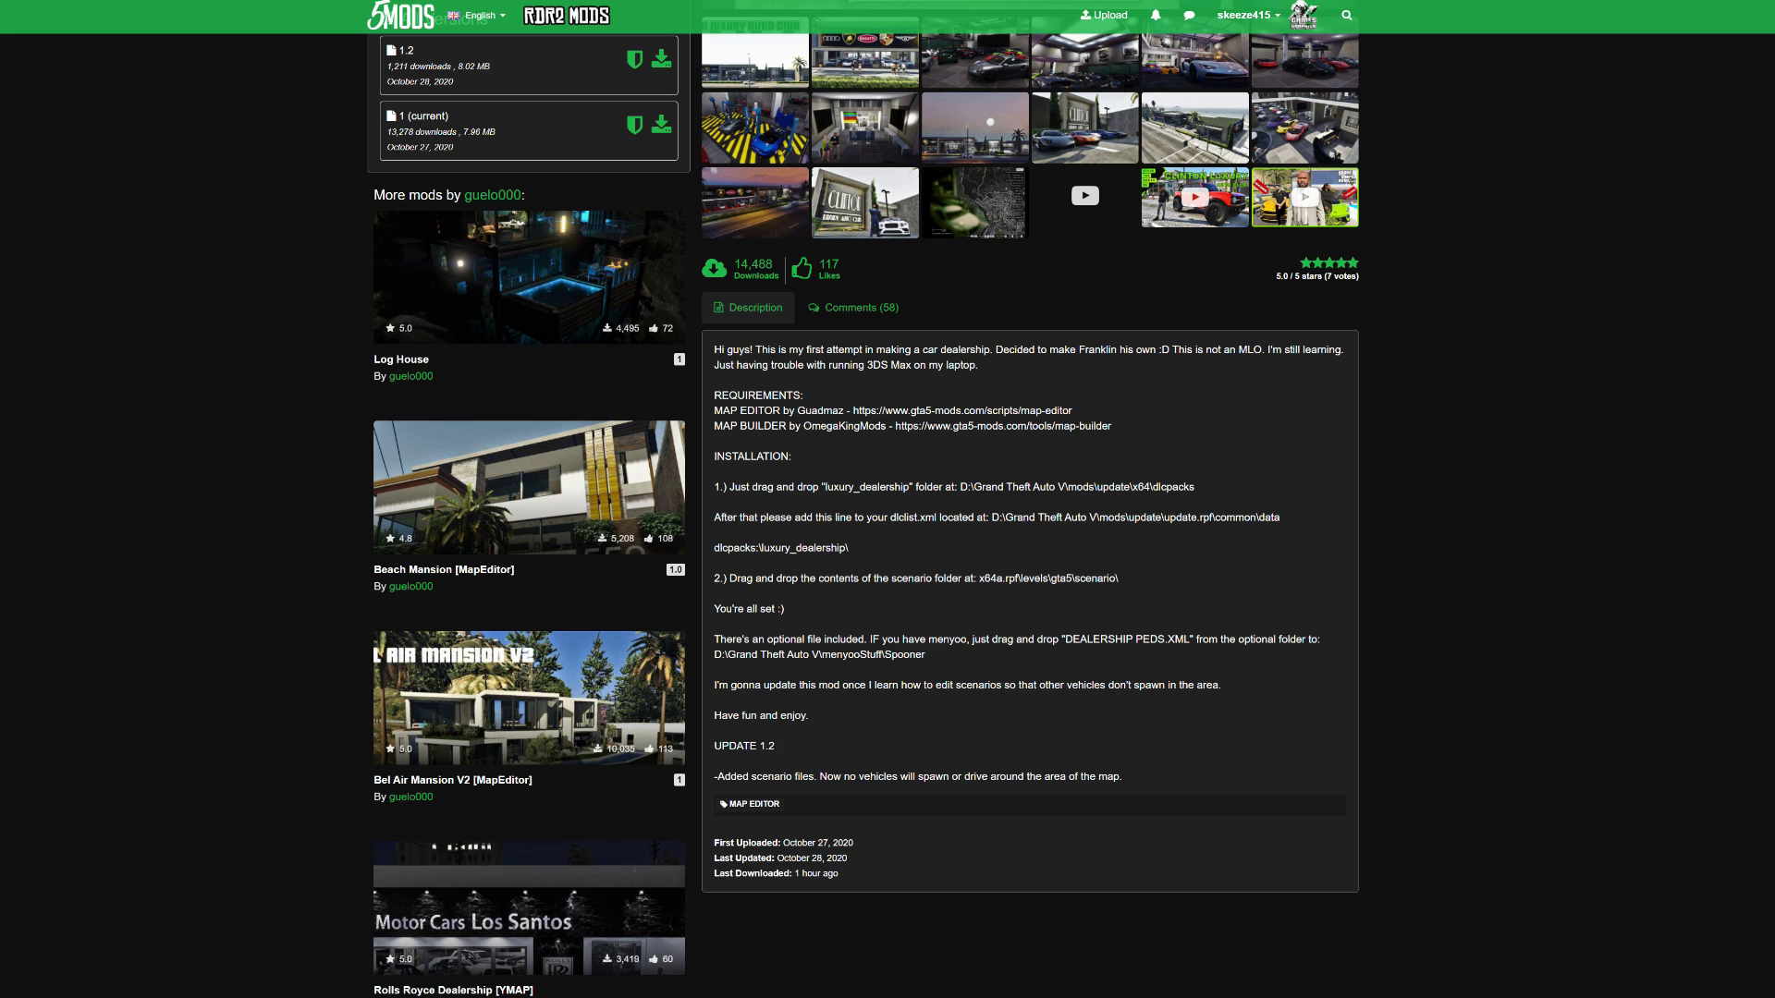
{"action": "scroll", "coordinate": [585, 523], "scroll_direction": "up", "scroll_amount": 5}
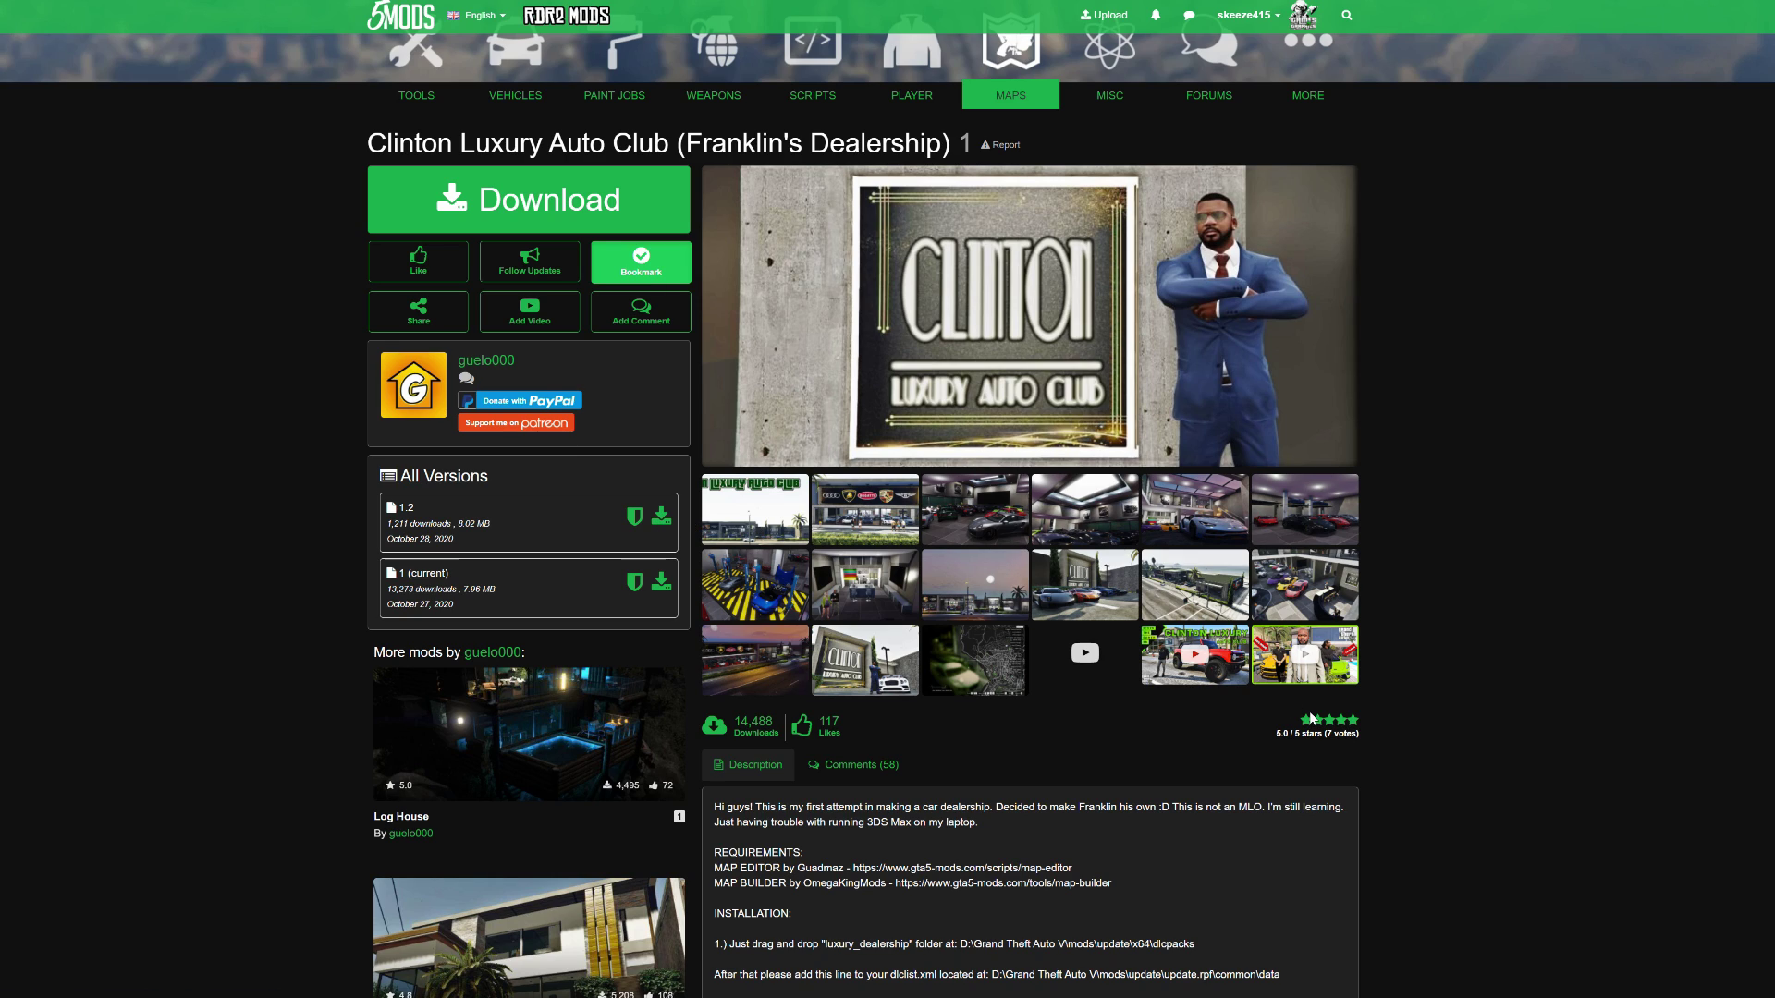
{"action": "scroll", "coordinate": [1311, 719], "scroll_direction": "up", "scroll_amount": 1}
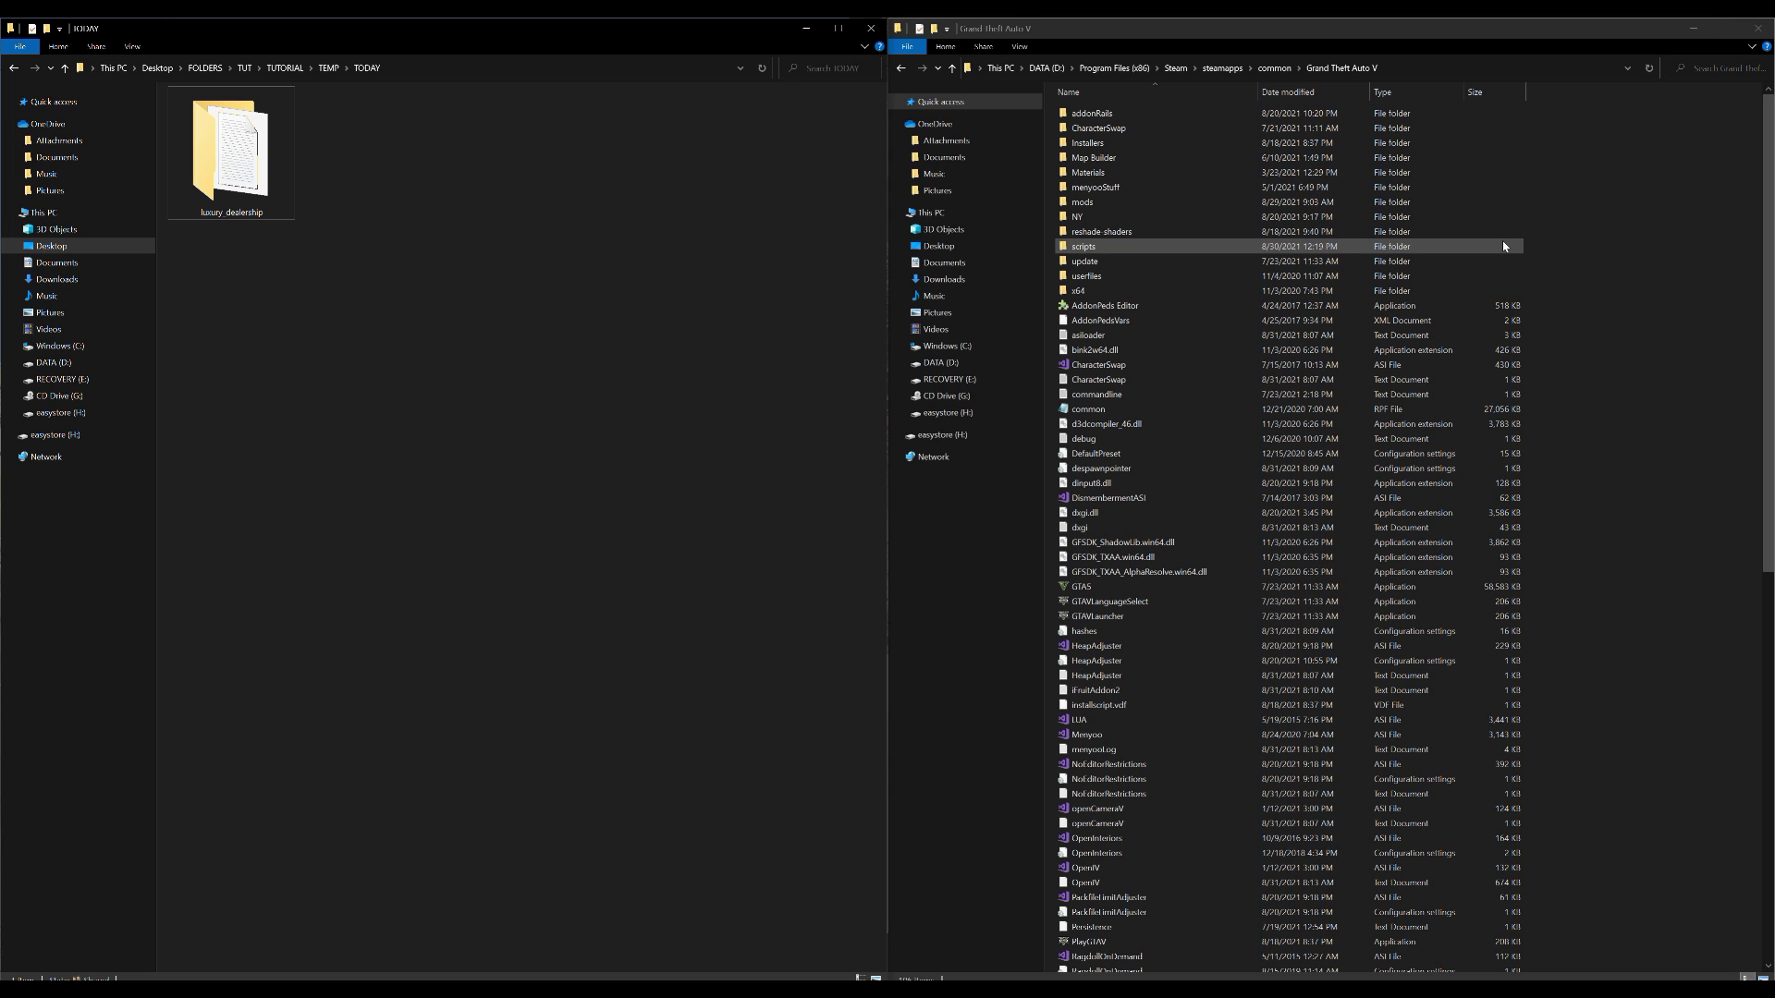
Open the downloaded luxury_dealership folder in the left Explorer window
{"action": "left_click", "coordinate": [329, 249]}
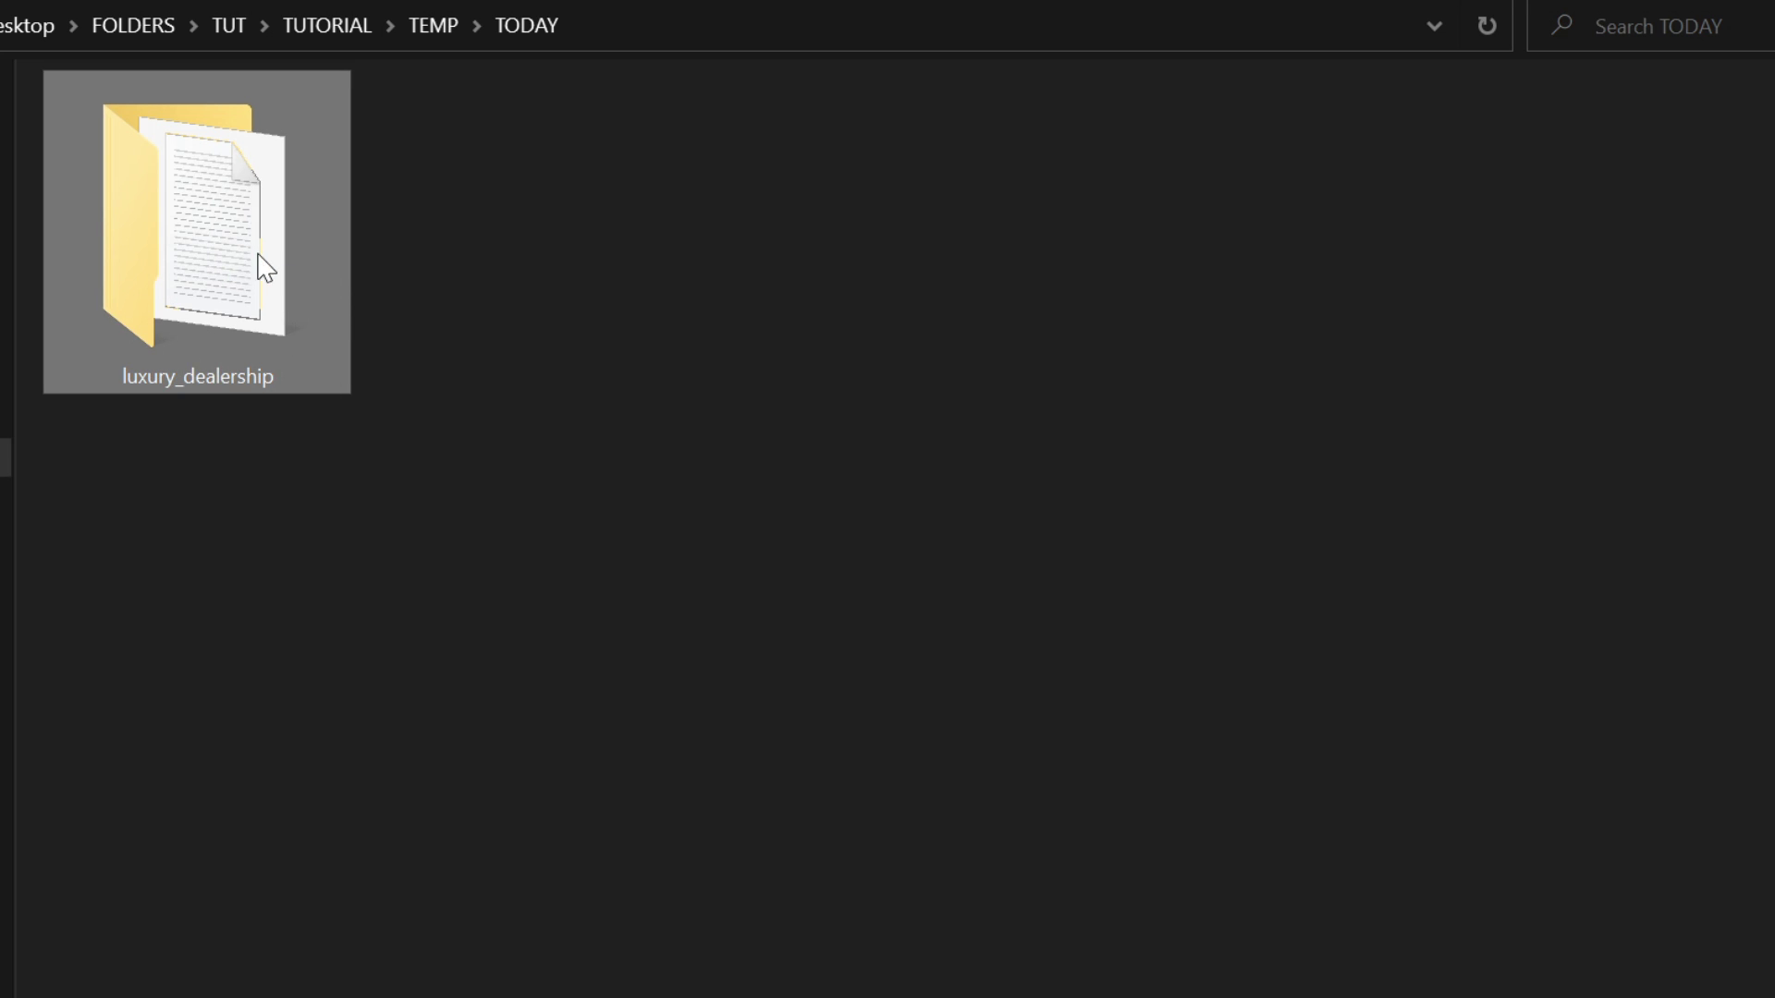
{"action": "mouse_move", "coordinate": [257, 275]}
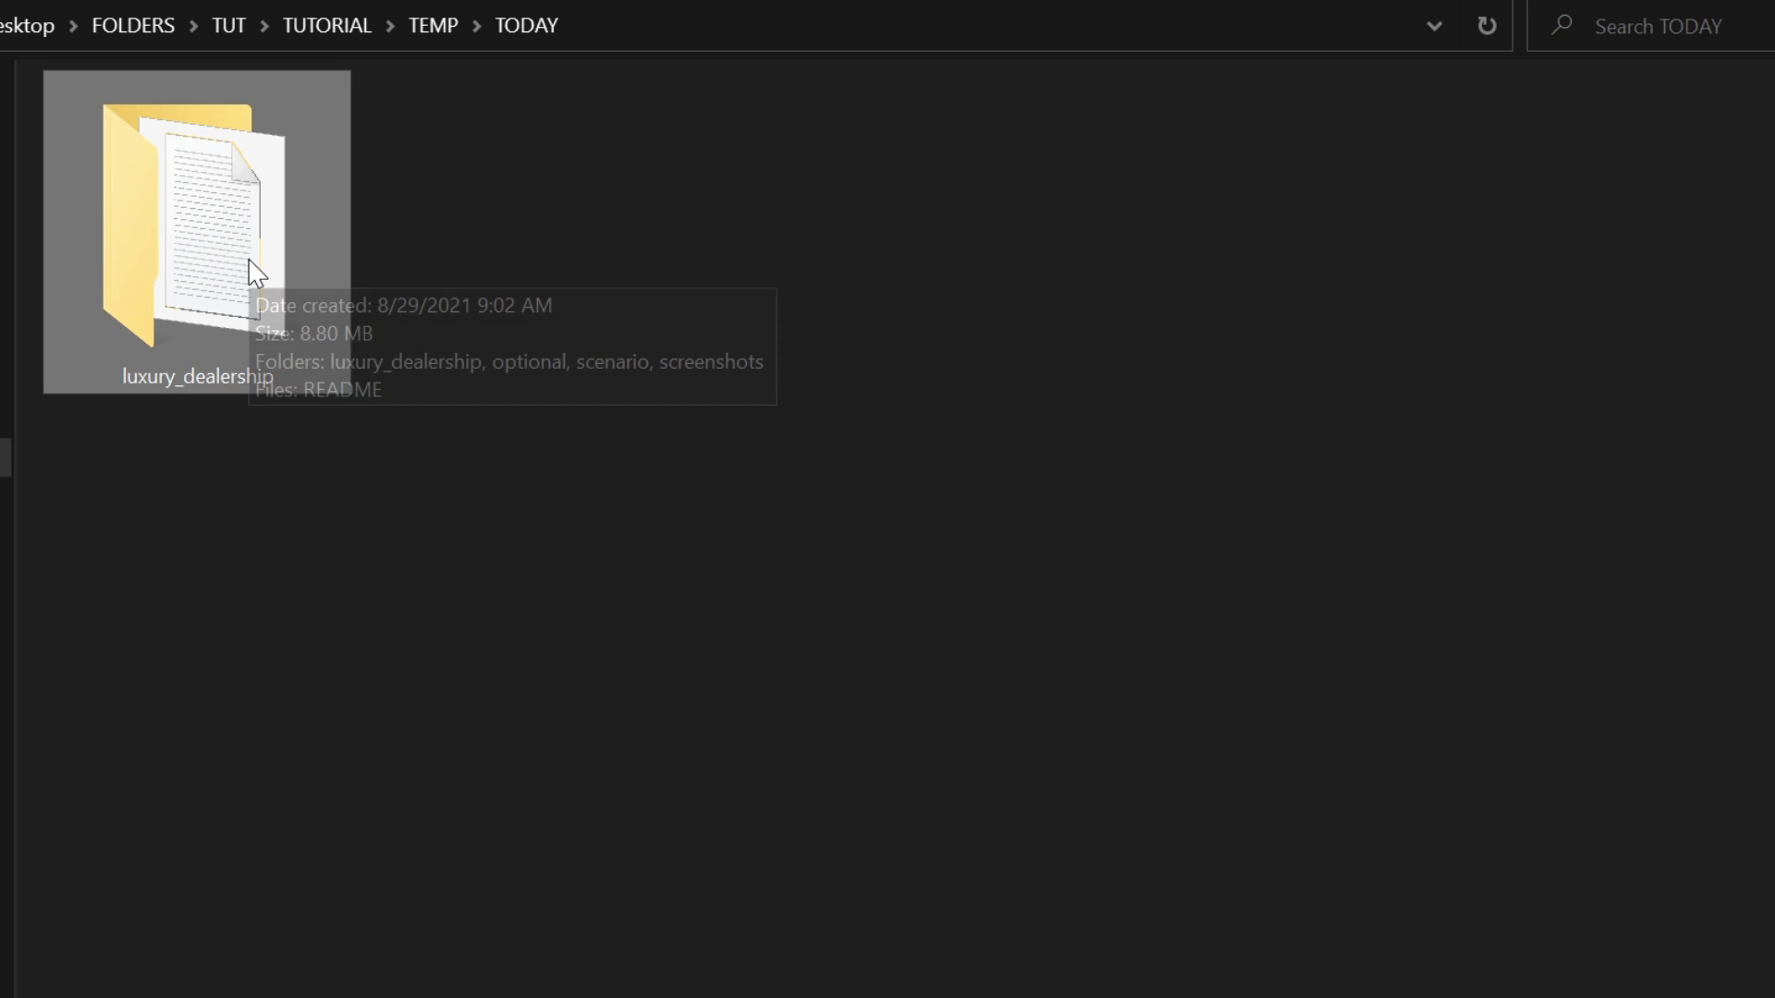
{"action": "double_click", "coordinate": [233, 192]}
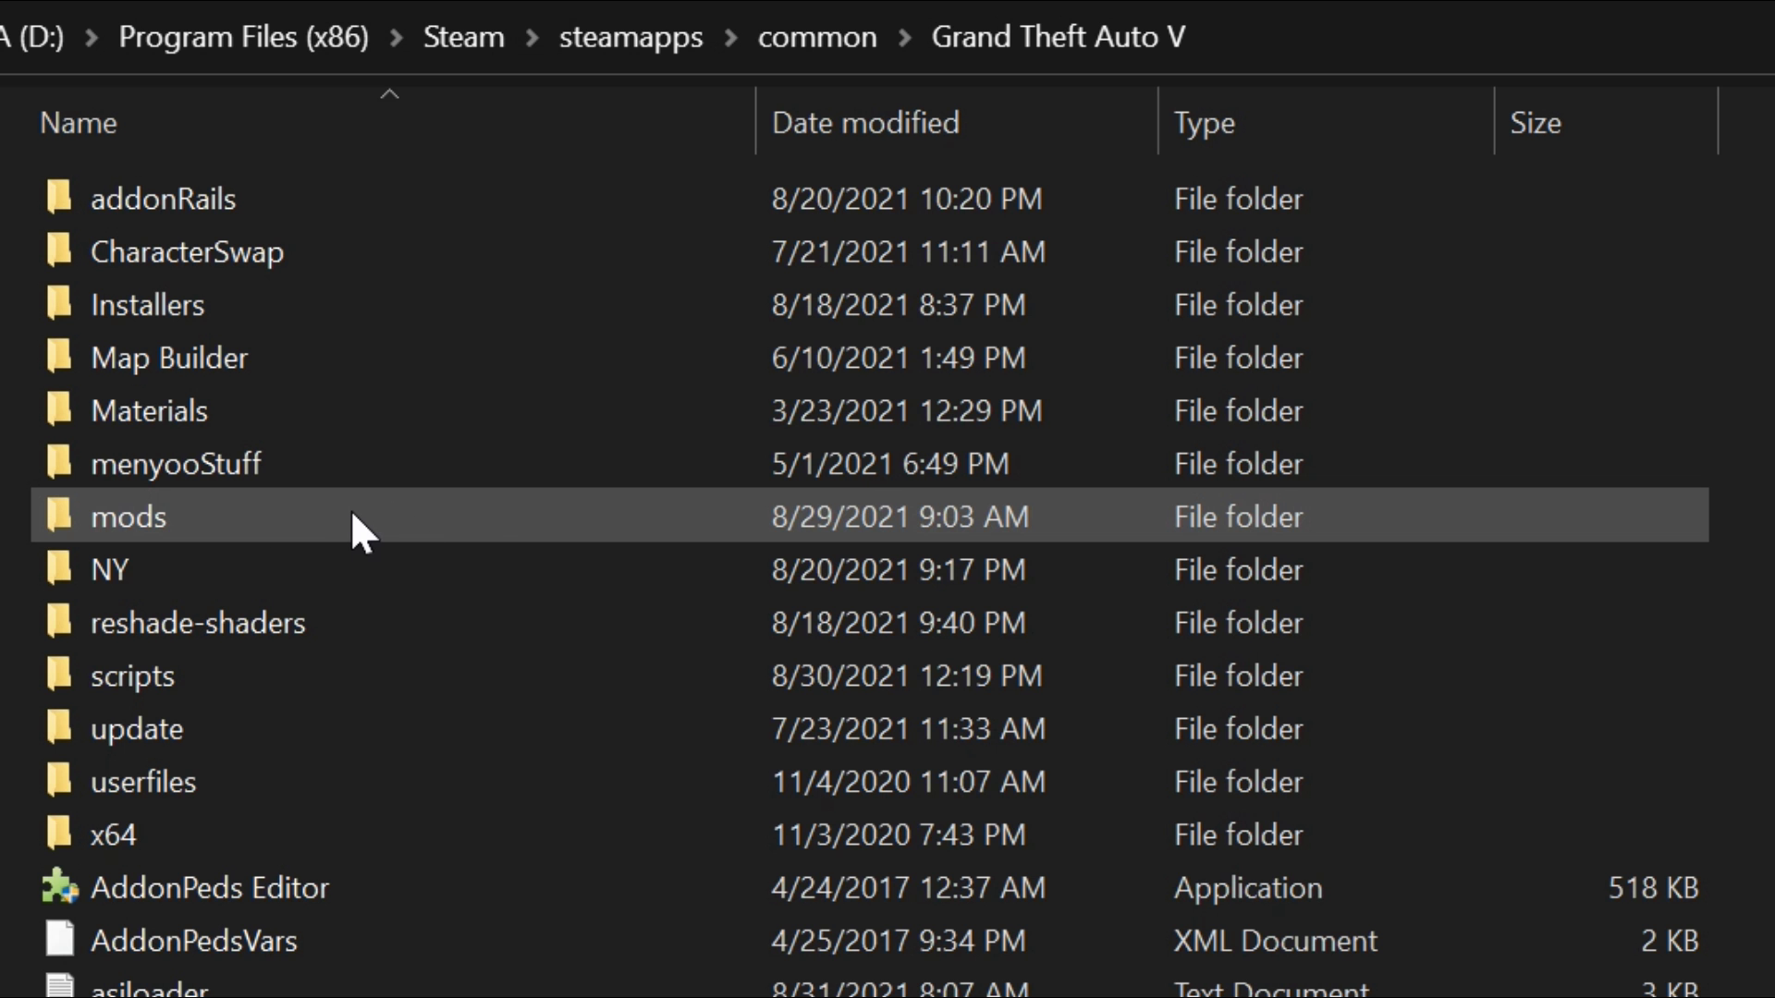
In the game folder window, navigate into mods\update\x64\dlcpacks
{"action": "left_click", "coordinate": [371, 516]}
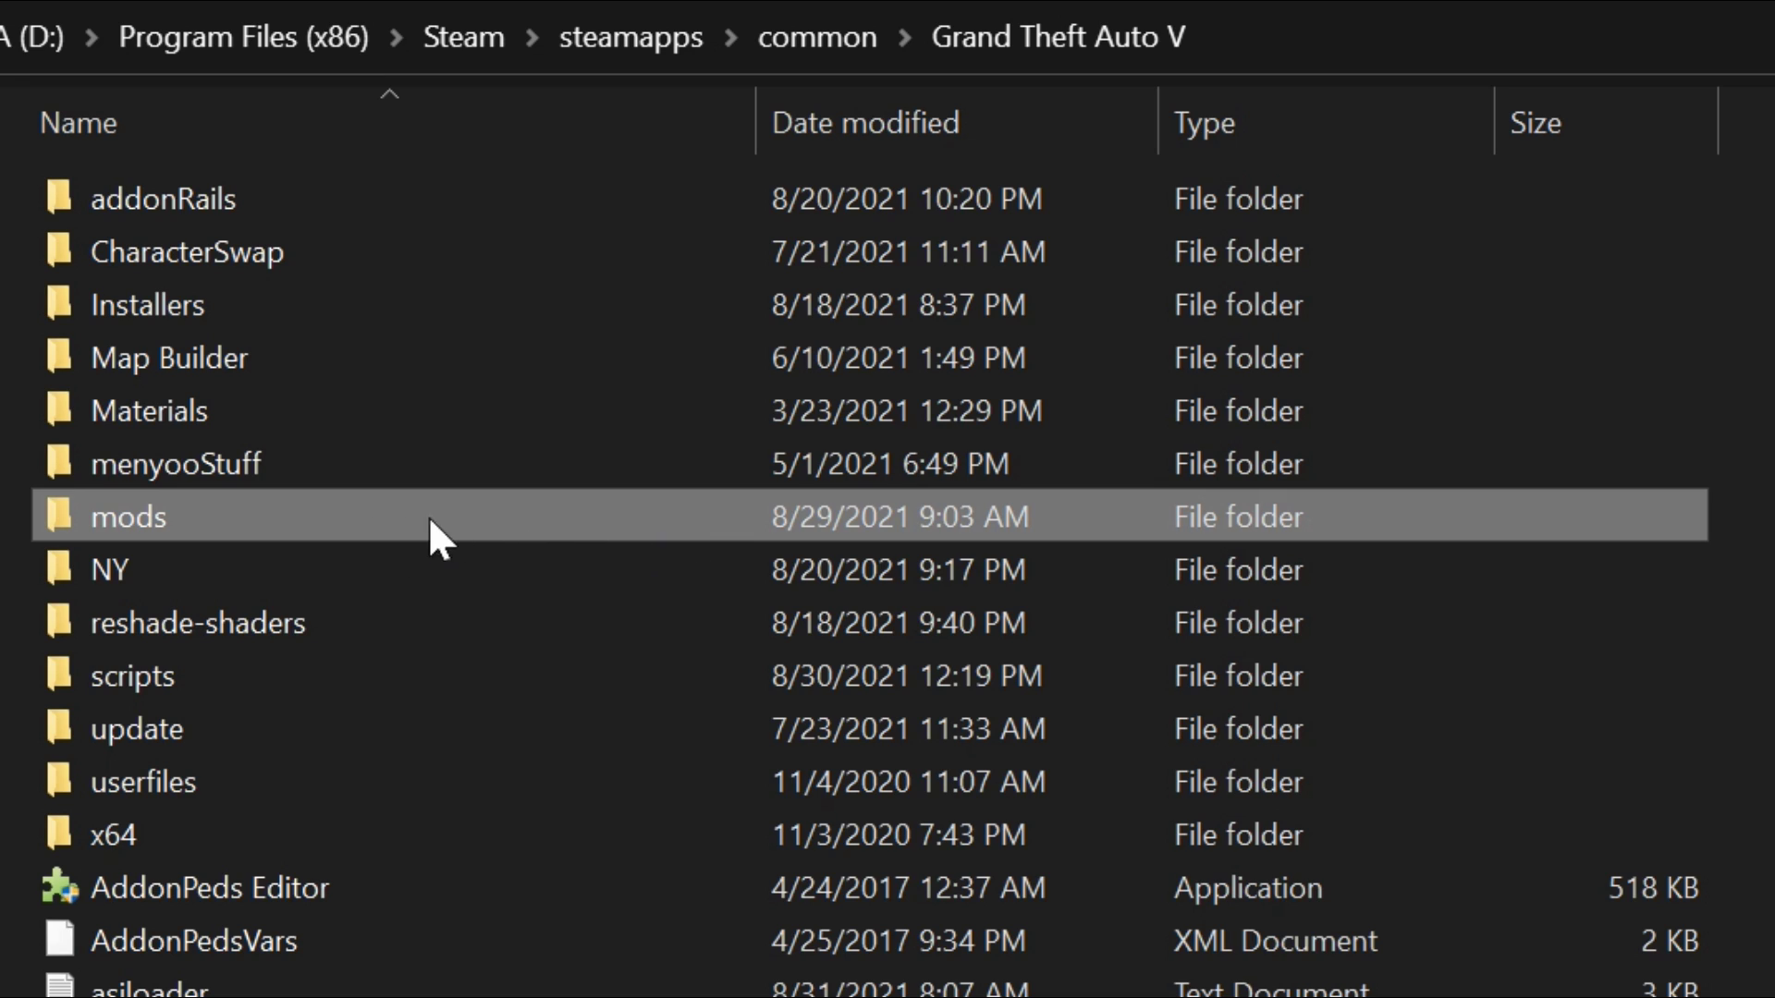
{"action": "mouse_move", "coordinate": [278, 485]}
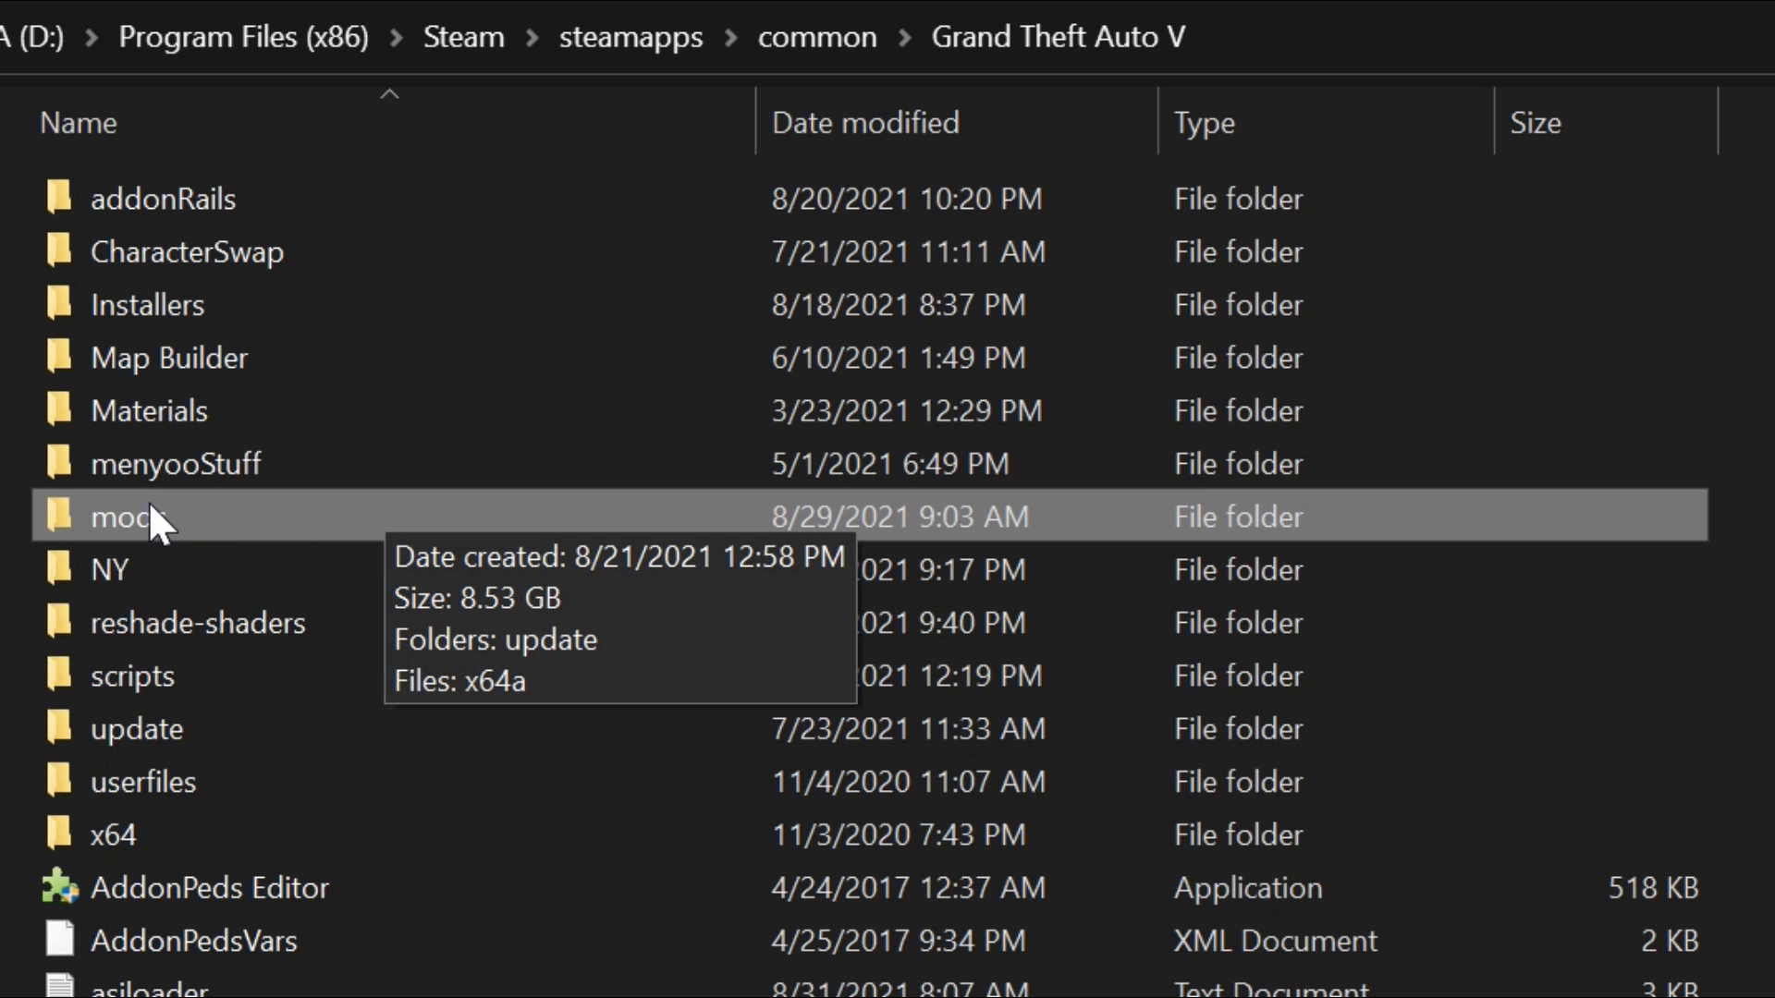
{"action": "left_click", "coordinate": [193, 721]}
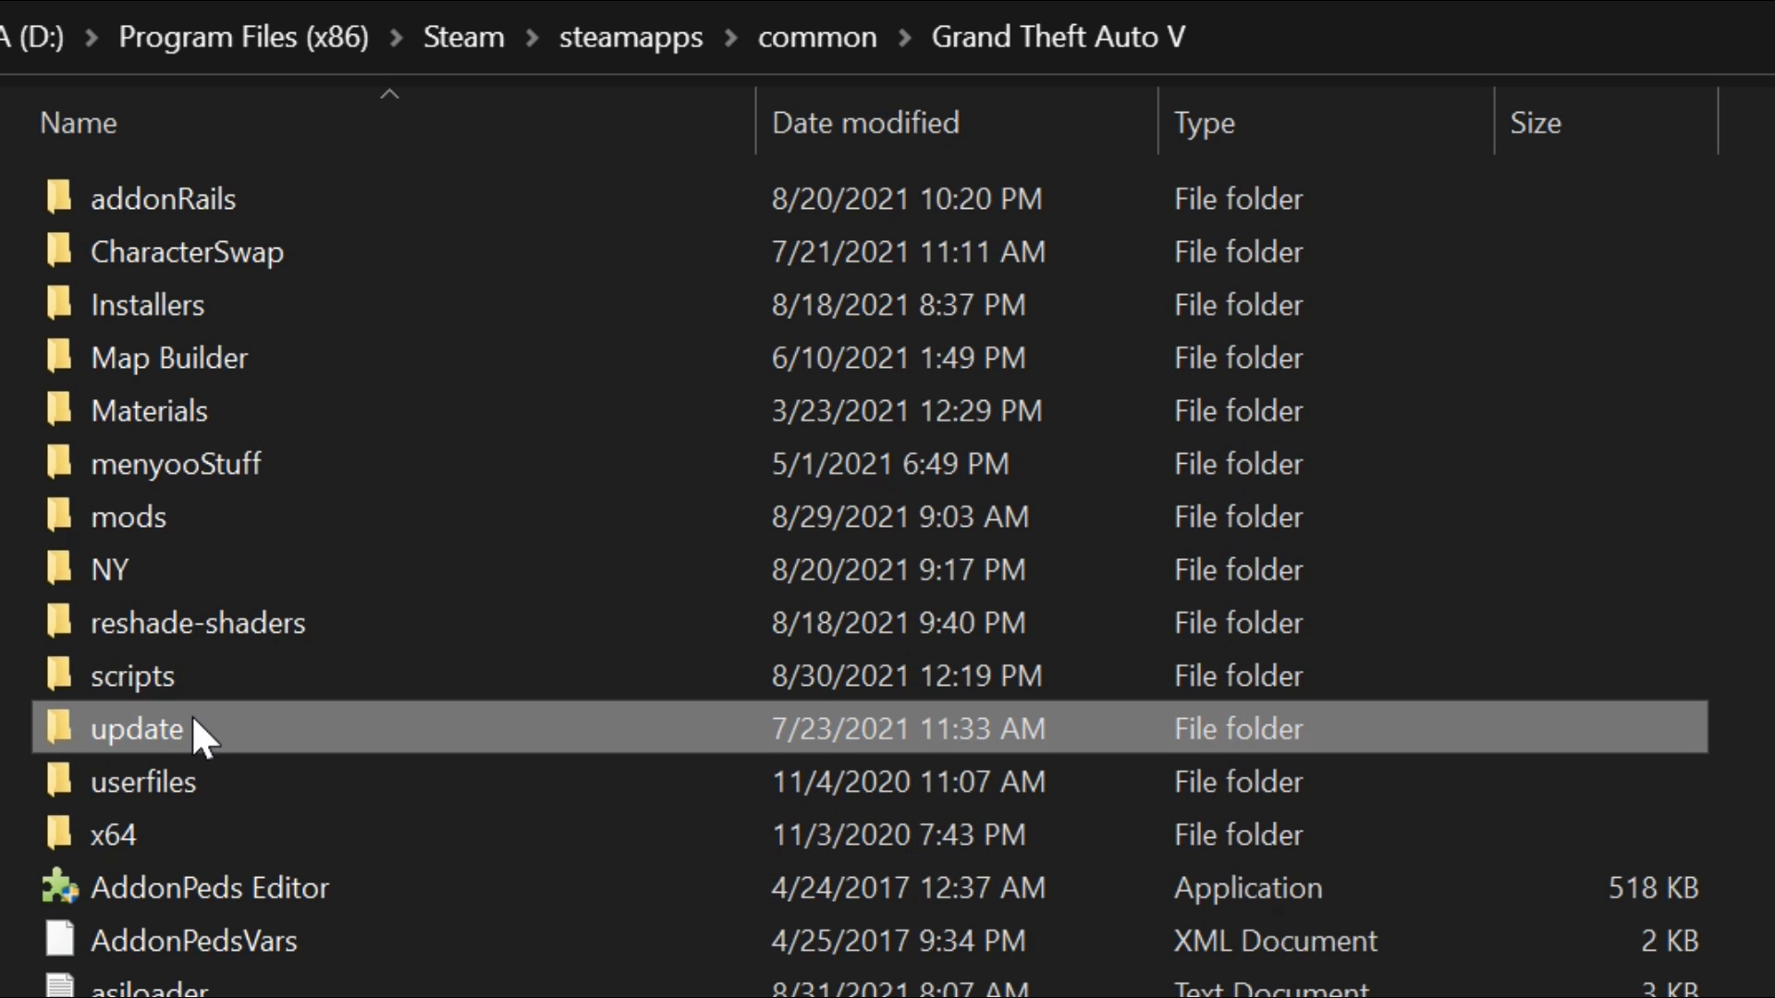
{"action": "mouse_move", "coordinate": [143, 719]}
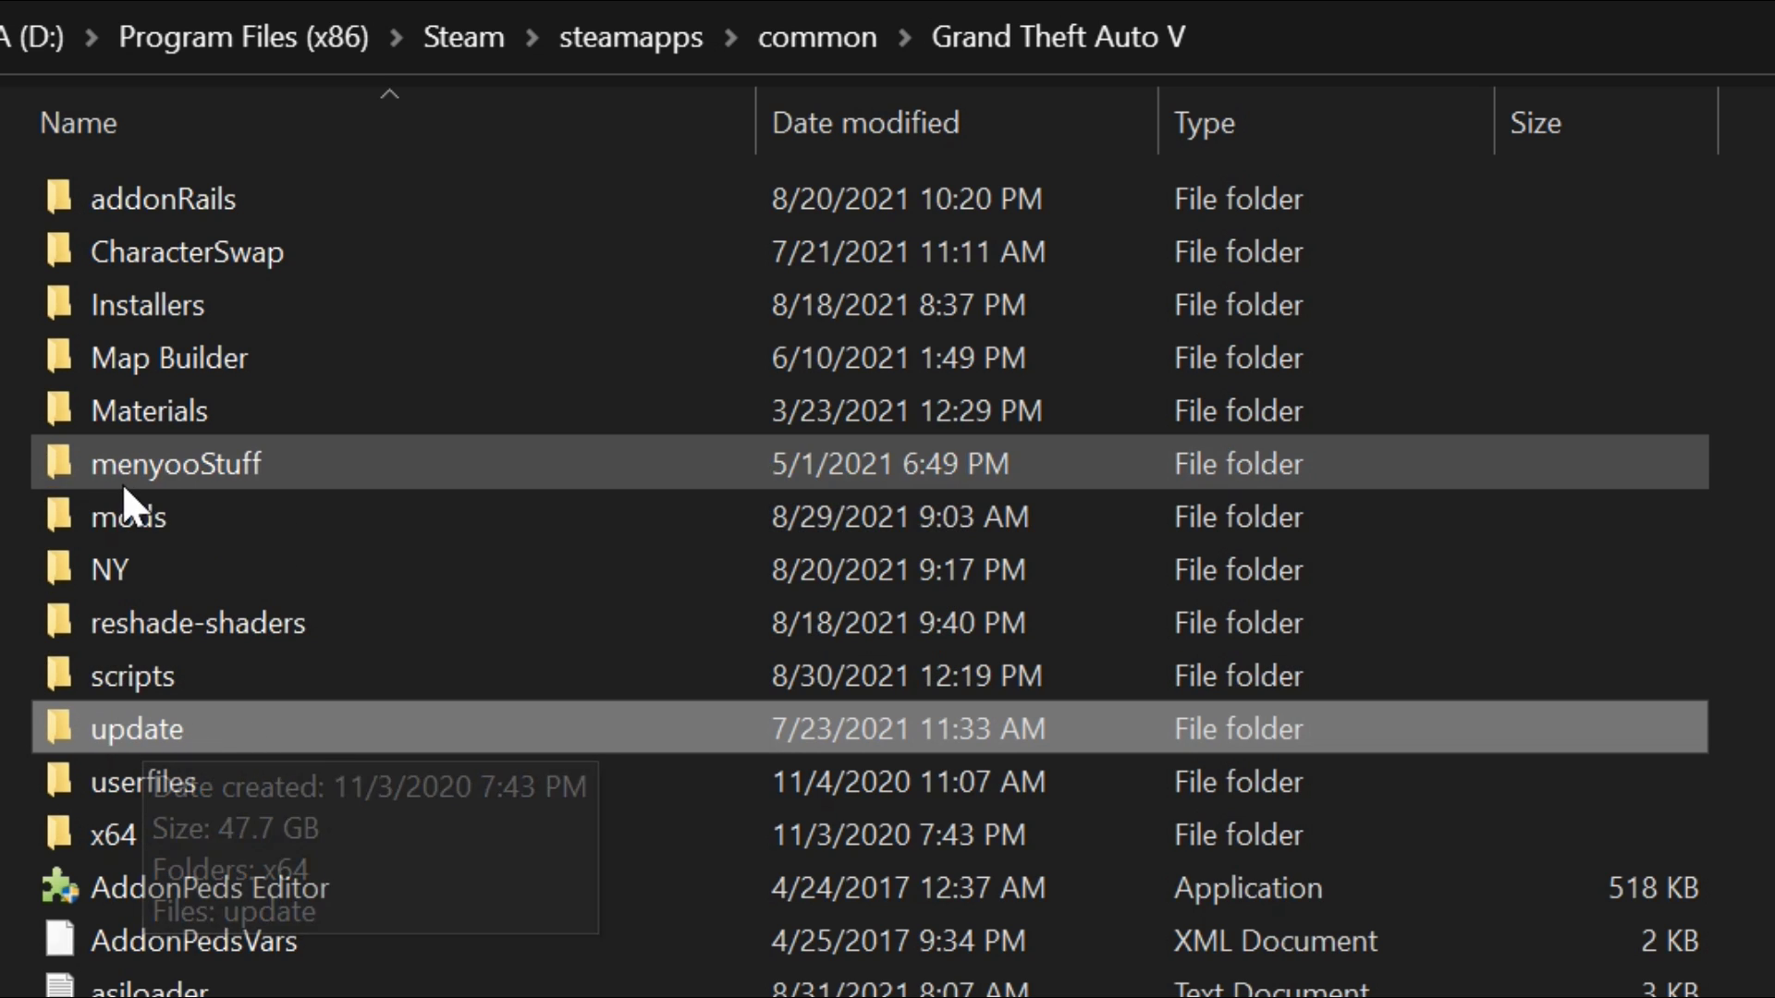
{"action": "left_click", "coordinate": [146, 516]}
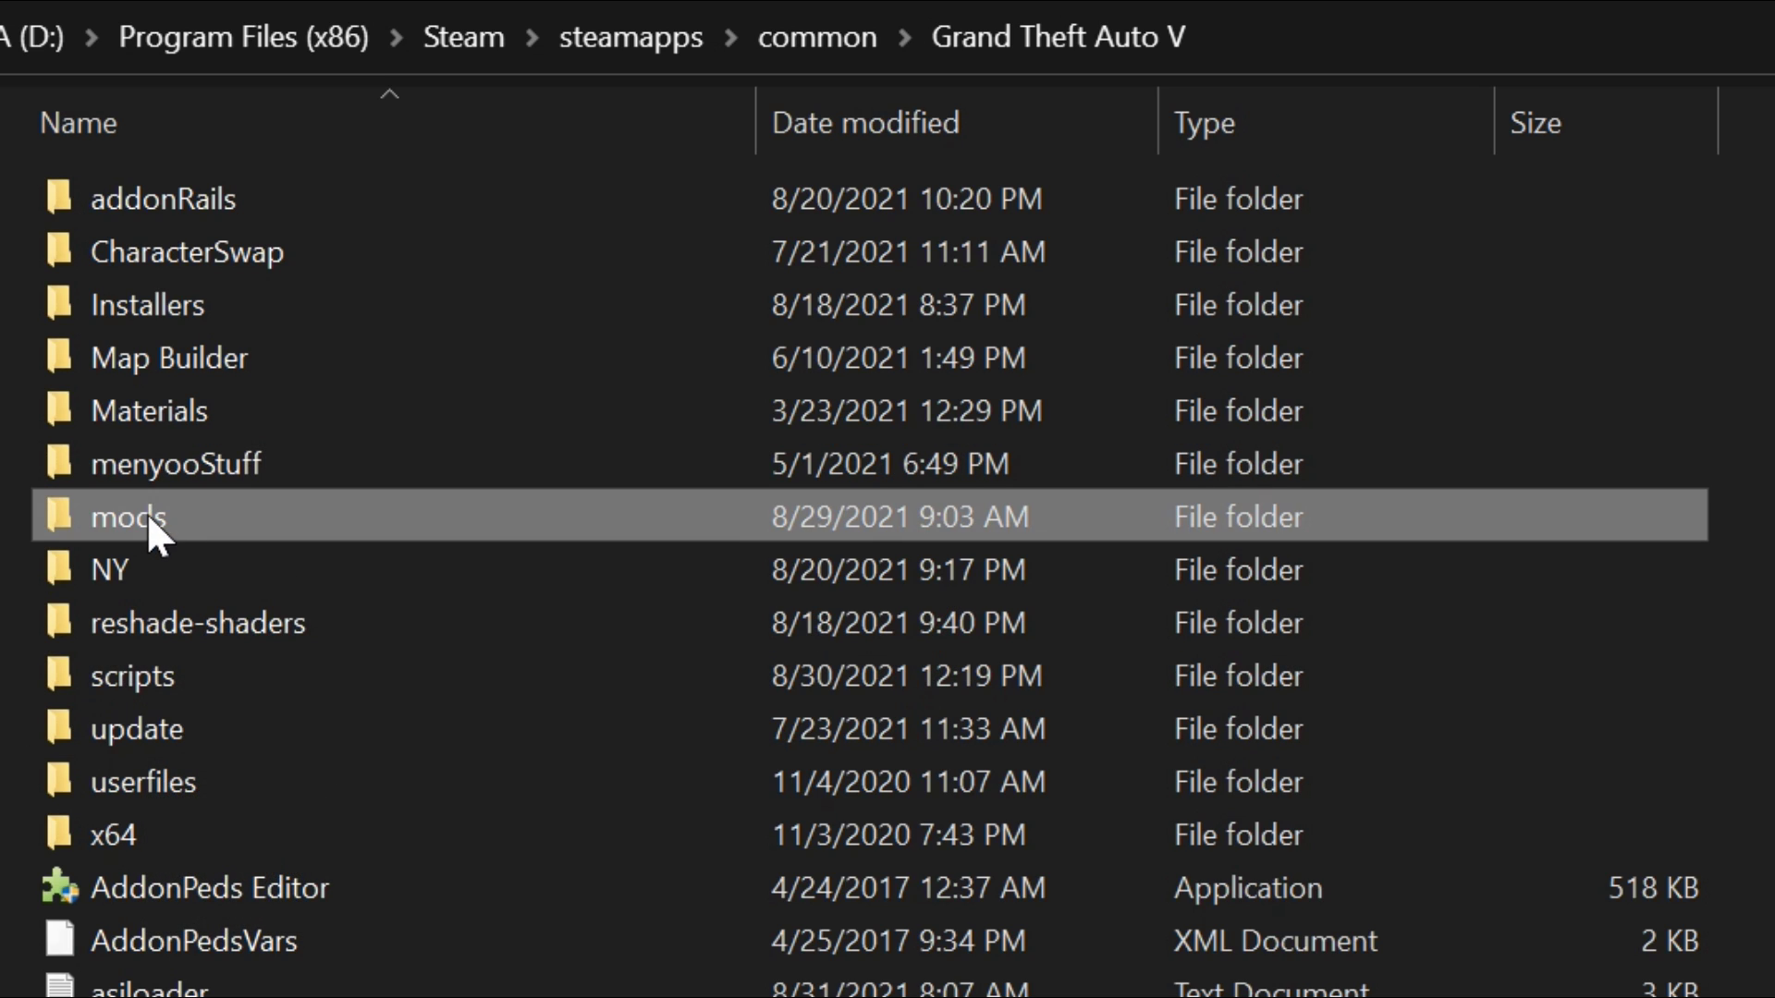
{"action": "double_click", "coordinate": [242, 519]}
{"action": "left_click", "coordinate": [176, 196]}
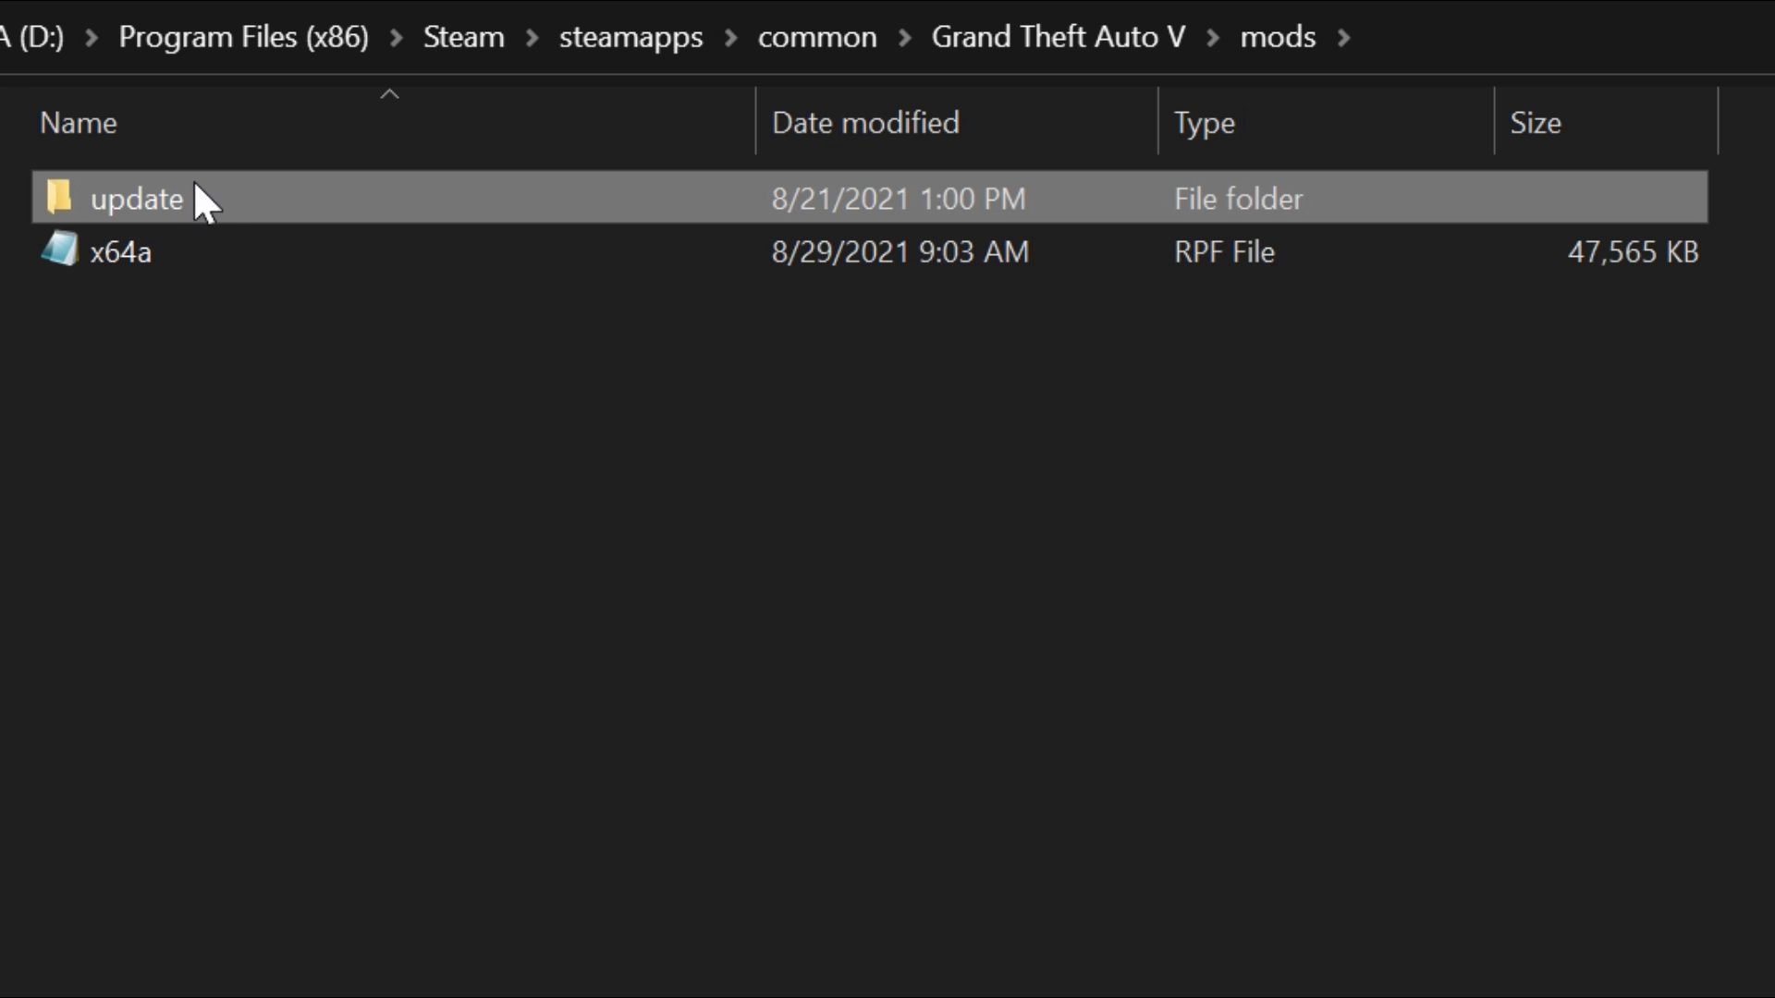
{"action": "mouse_move", "coordinate": [234, 199]}
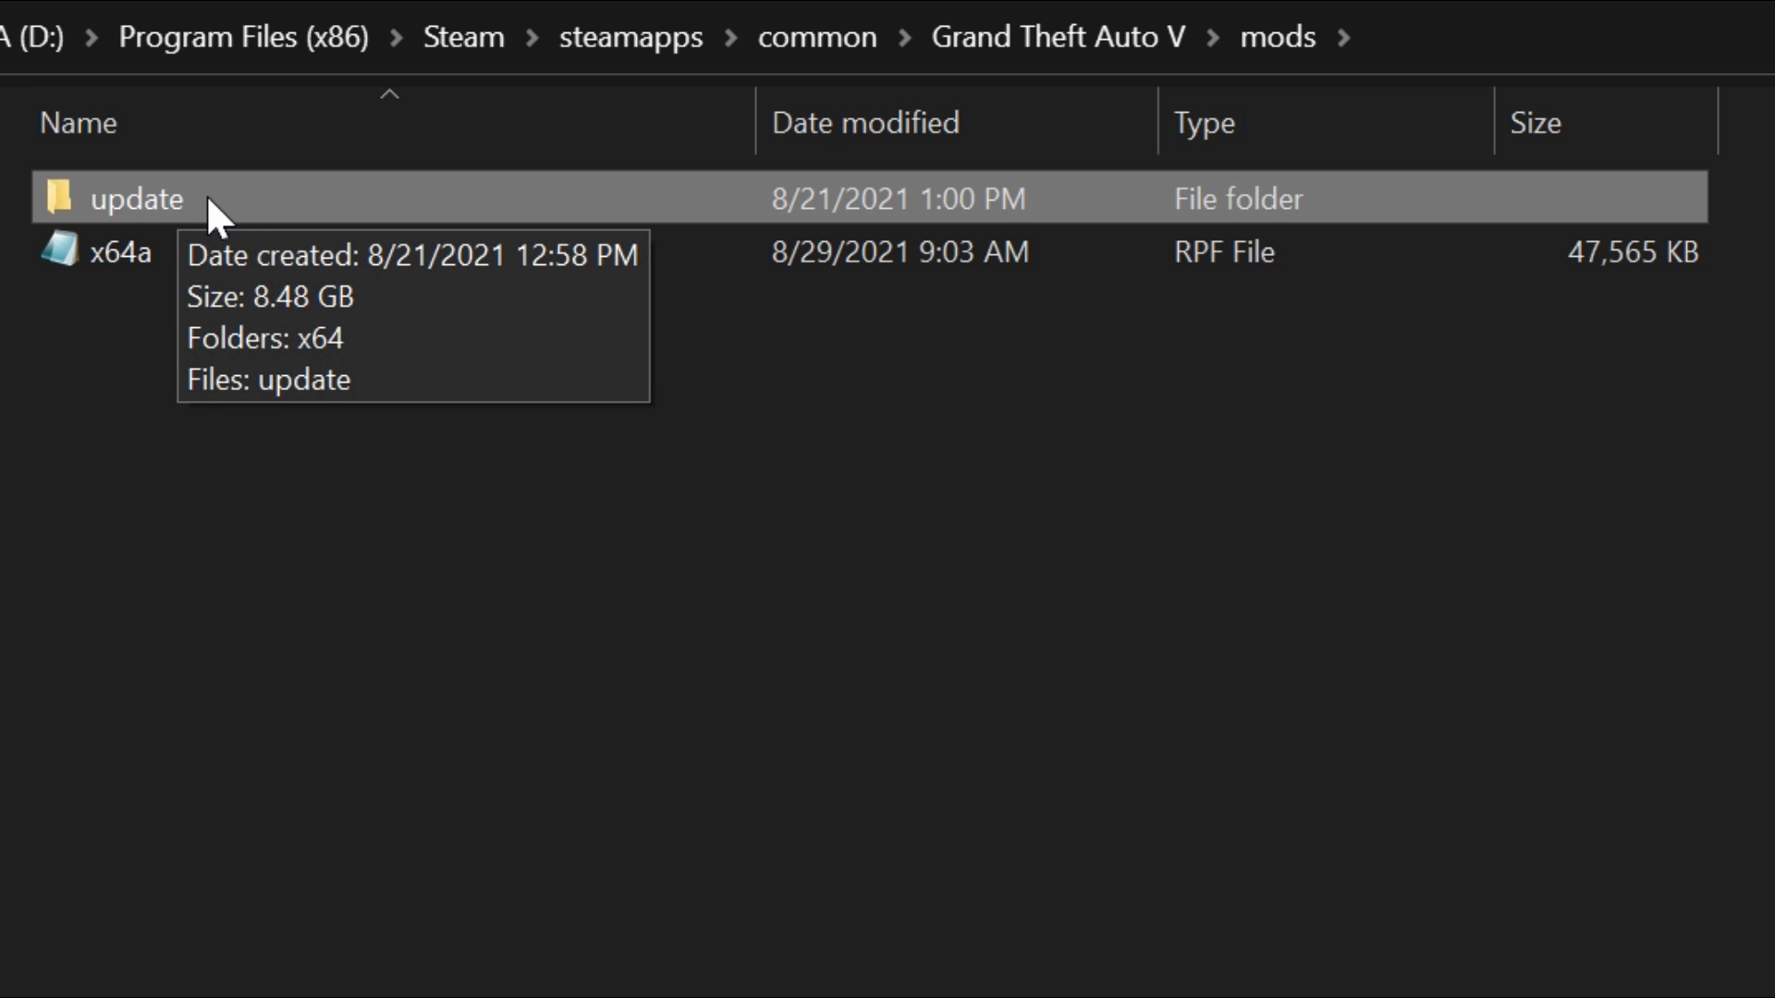
{"action": "double_click", "coordinate": [209, 200]}
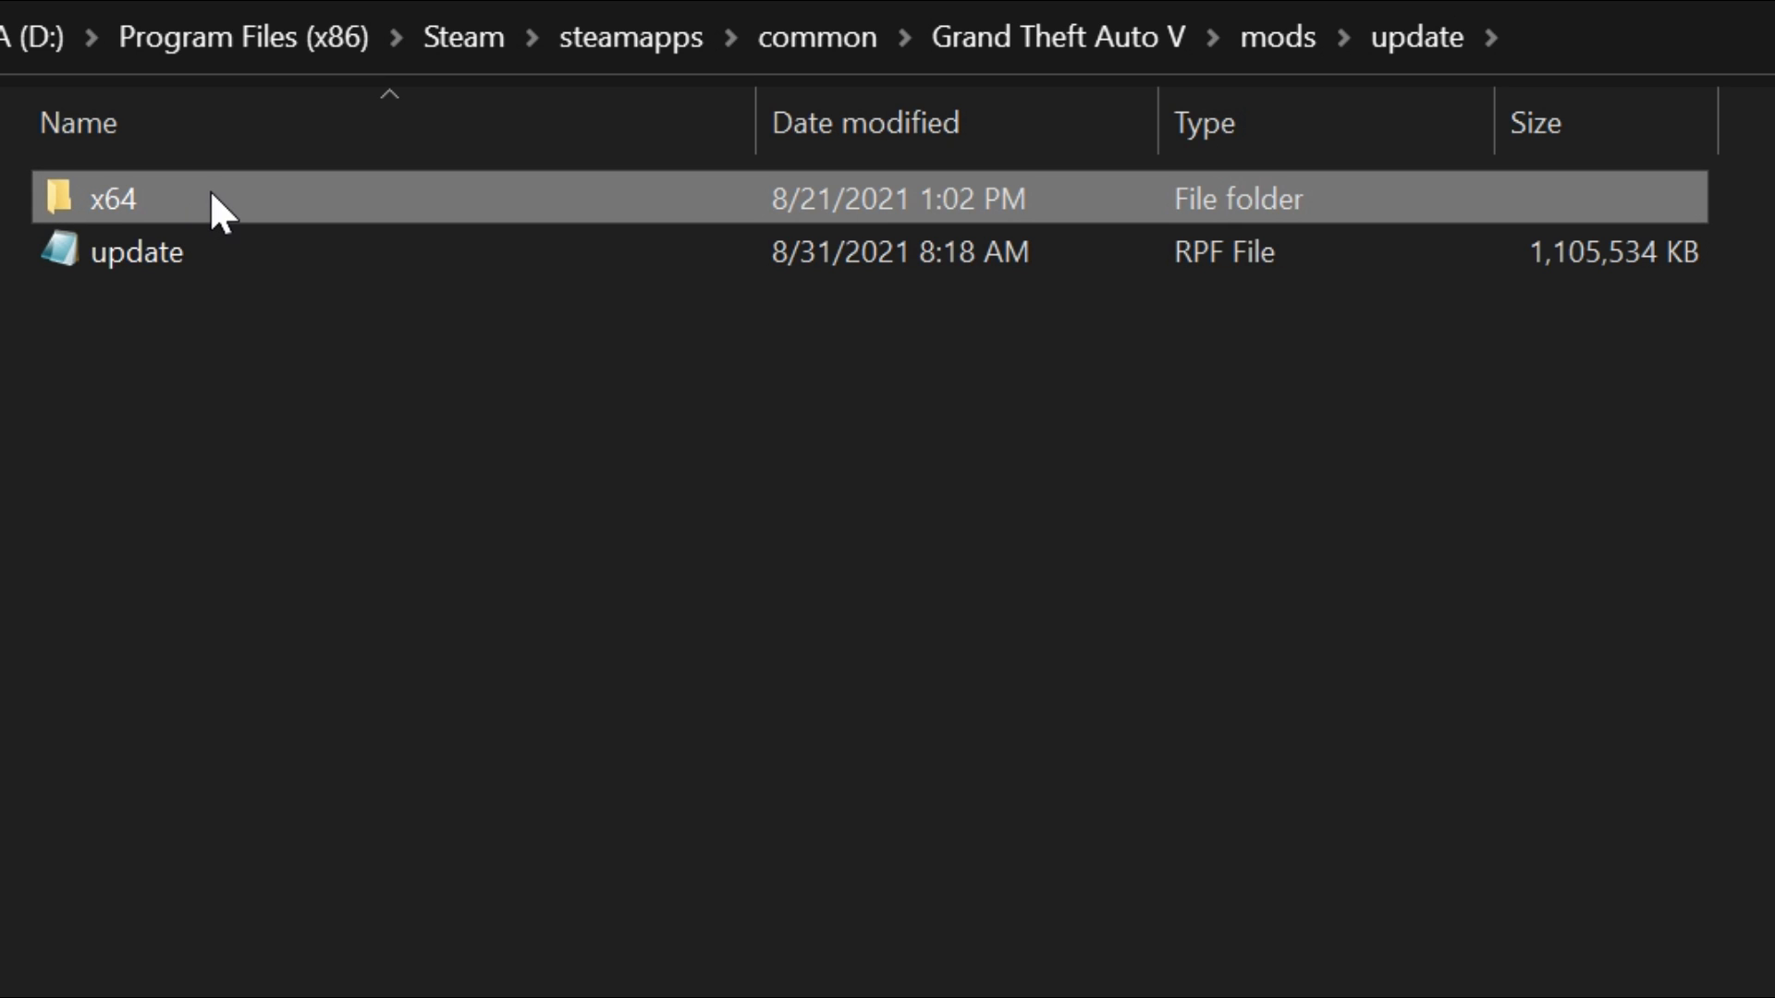
{"action": "double_click", "coordinate": [211, 201]}
{"action": "left_click", "coordinate": [255, 209]}
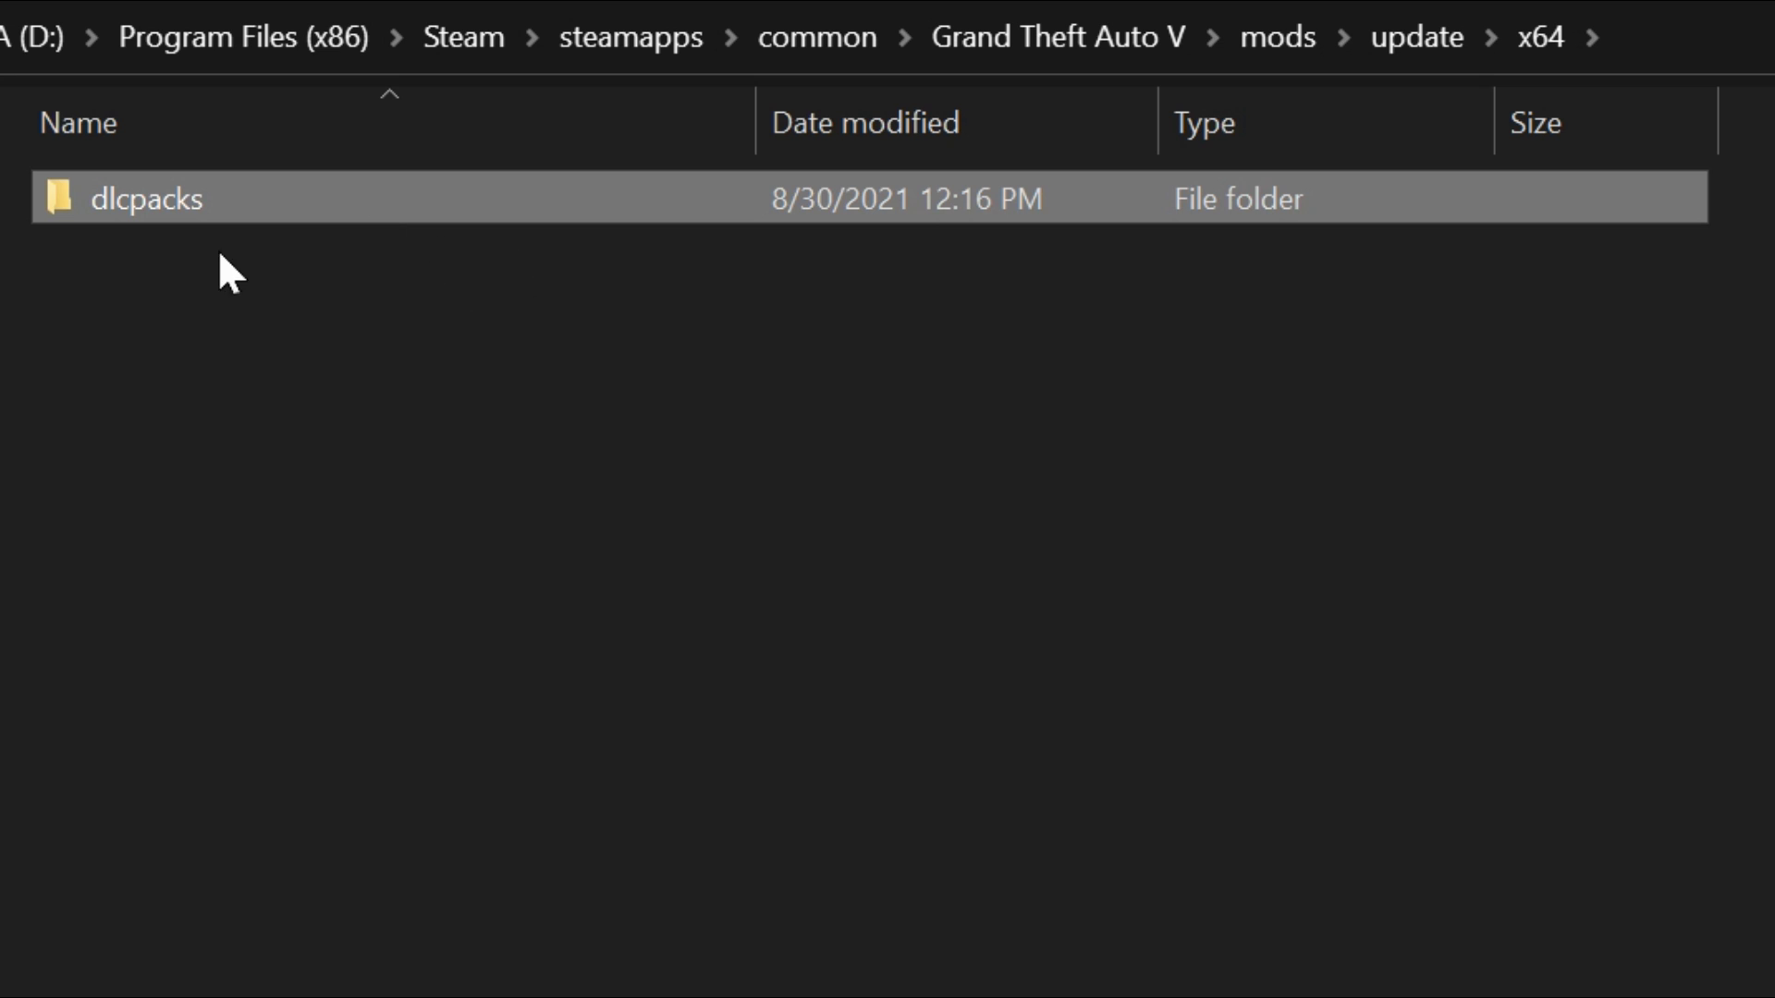
{"action": "double_click", "coordinate": [242, 198]}
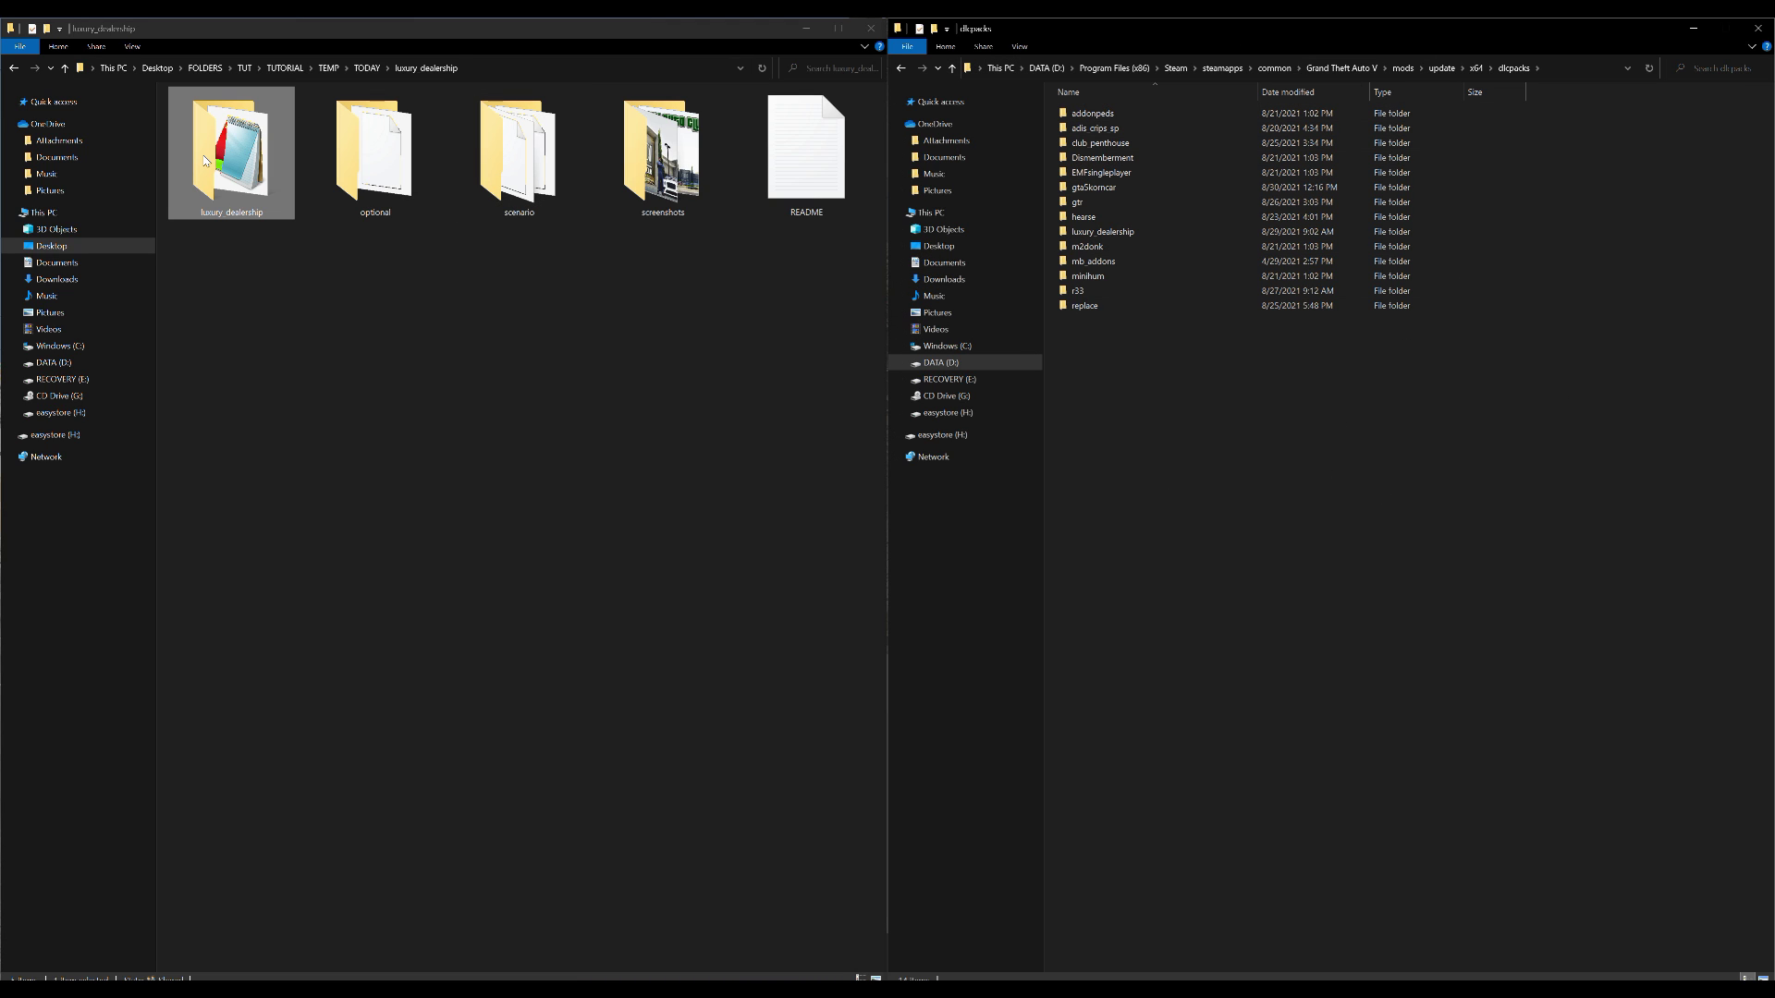
Try copying luxury_dealership into dlcpacks, then cancel rather than replace the existing dlc.rpf
{"action": "left_click", "coordinate": [239, 176]}
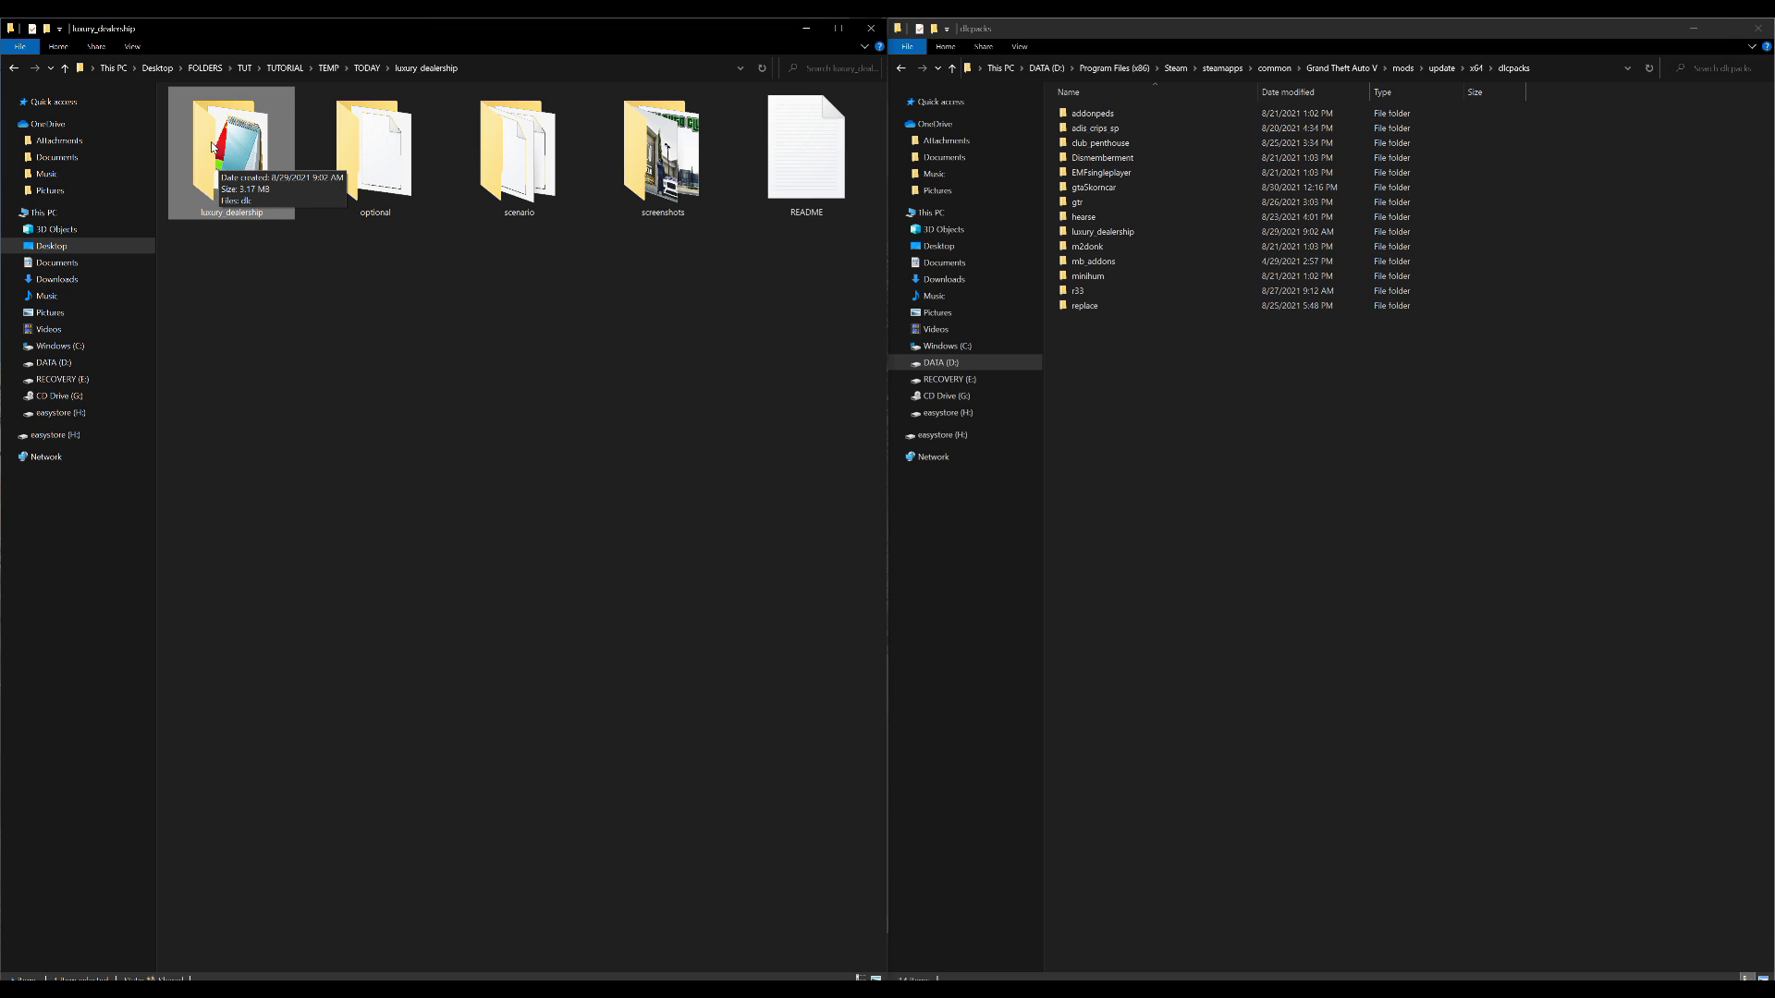
{"action": "left_click_drag", "start_coordinate": [214, 149], "coordinate": [1407, 521]}
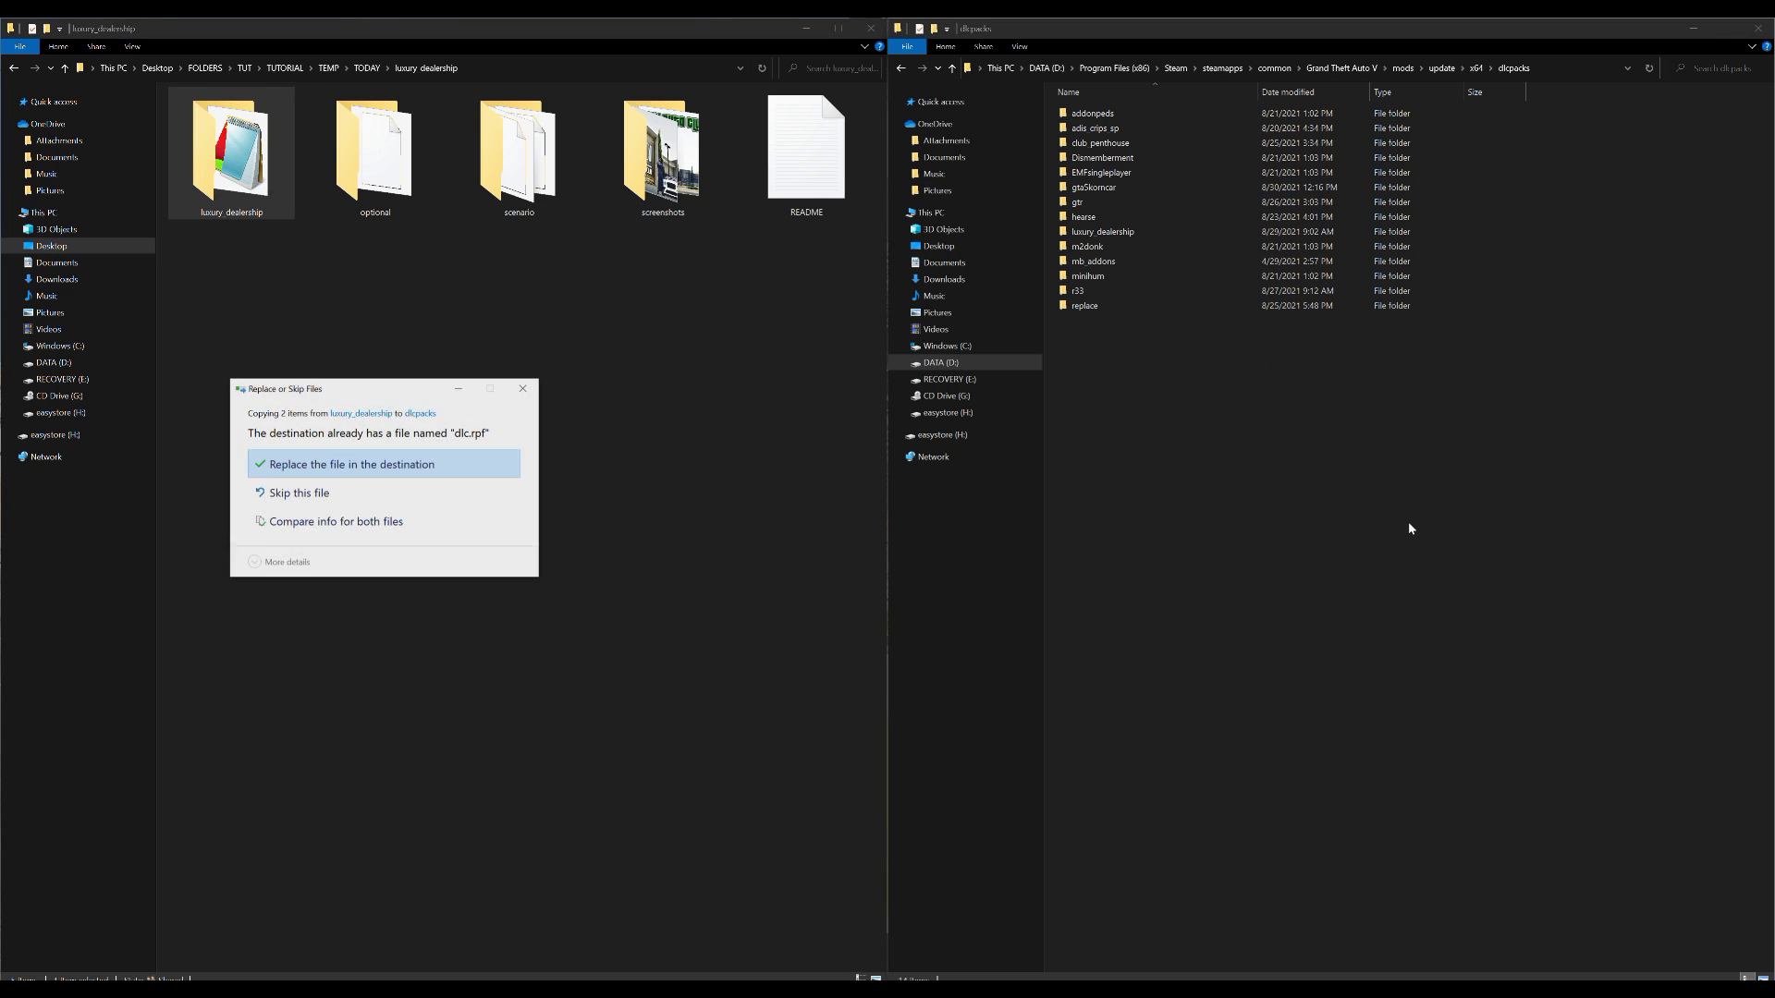
{"action": "left_click", "coordinate": [527, 388]}
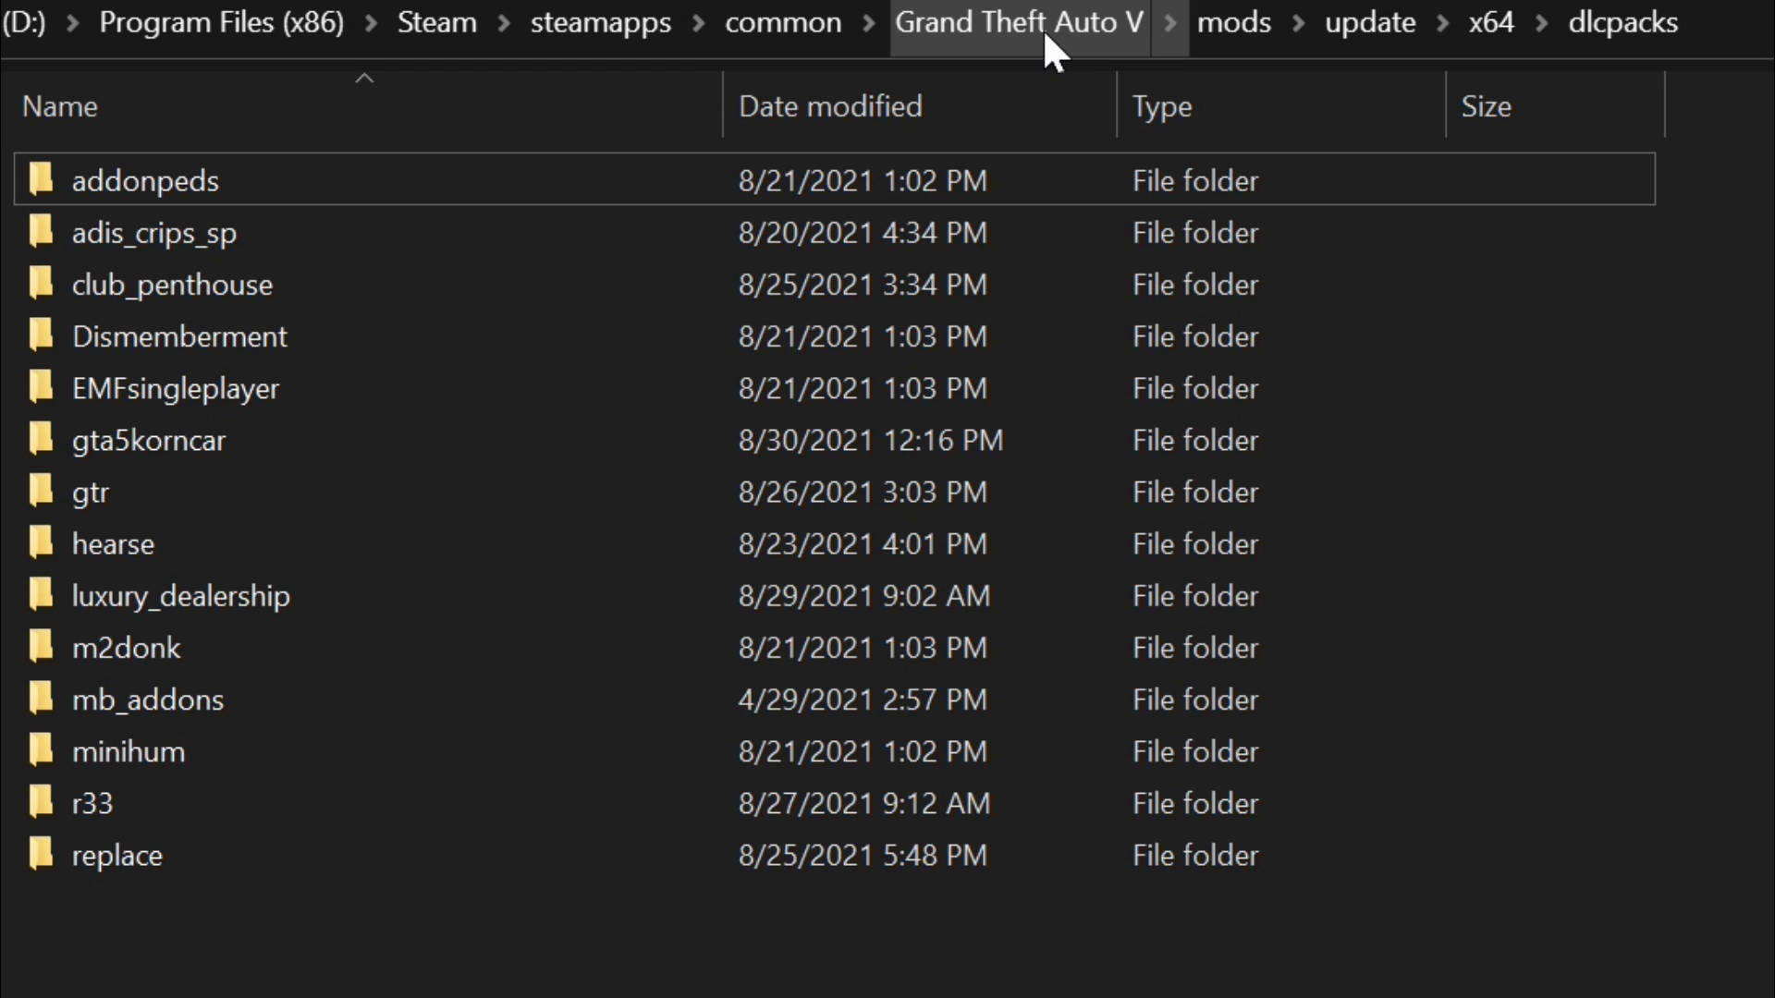
Return to the Grand Theft Auto V folder and open menyooStuff, selecting Spooner
{"action": "left_click", "coordinate": [1056, 28]}
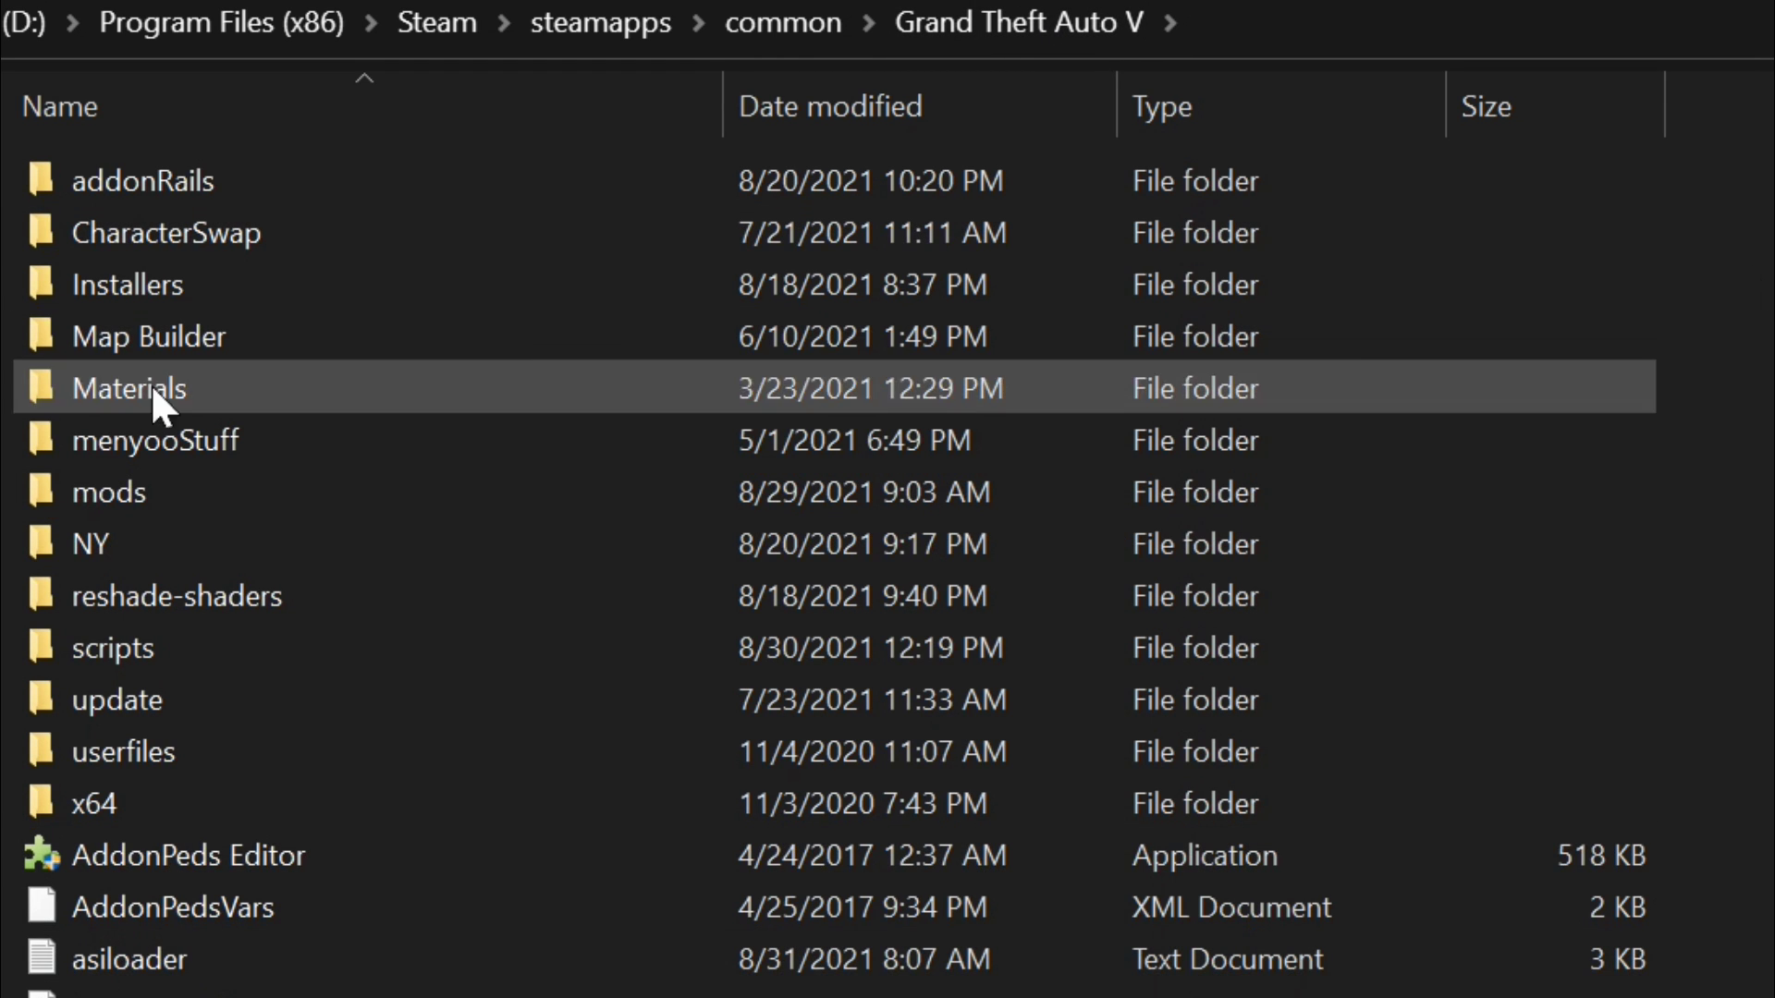
{"action": "left_click", "coordinate": [161, 440]}
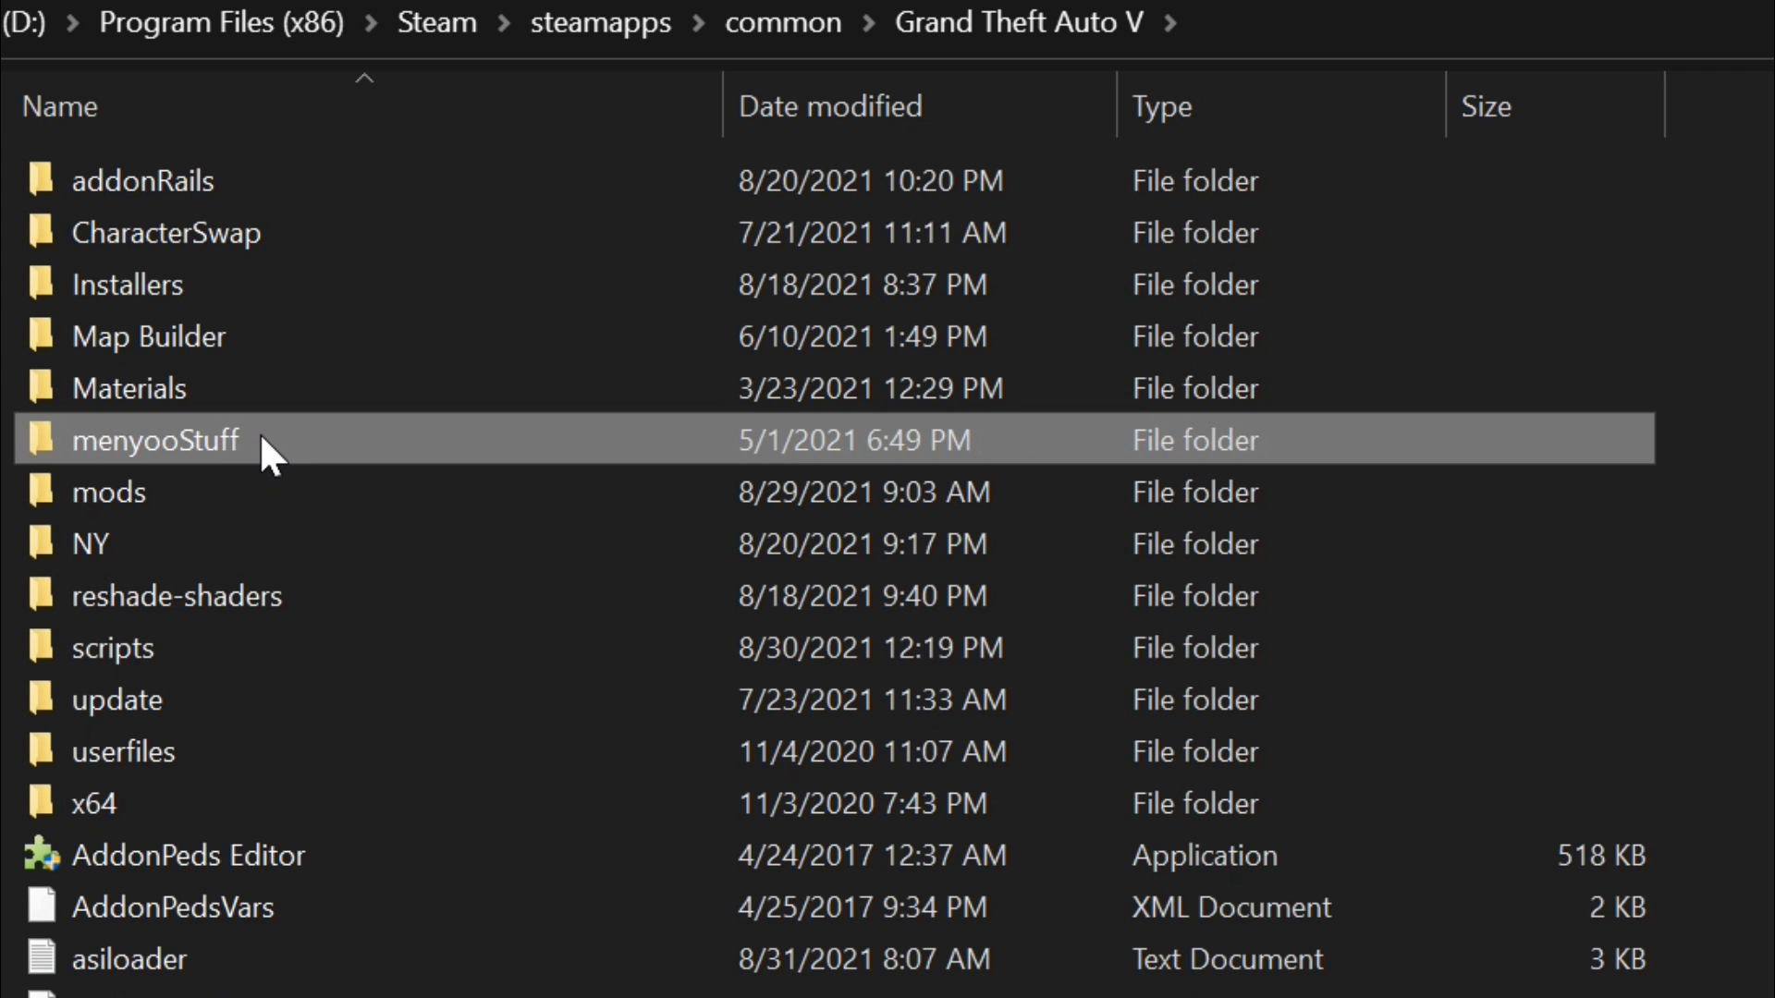
{"action": "mouse_move", "coordinate": [259, 430]}
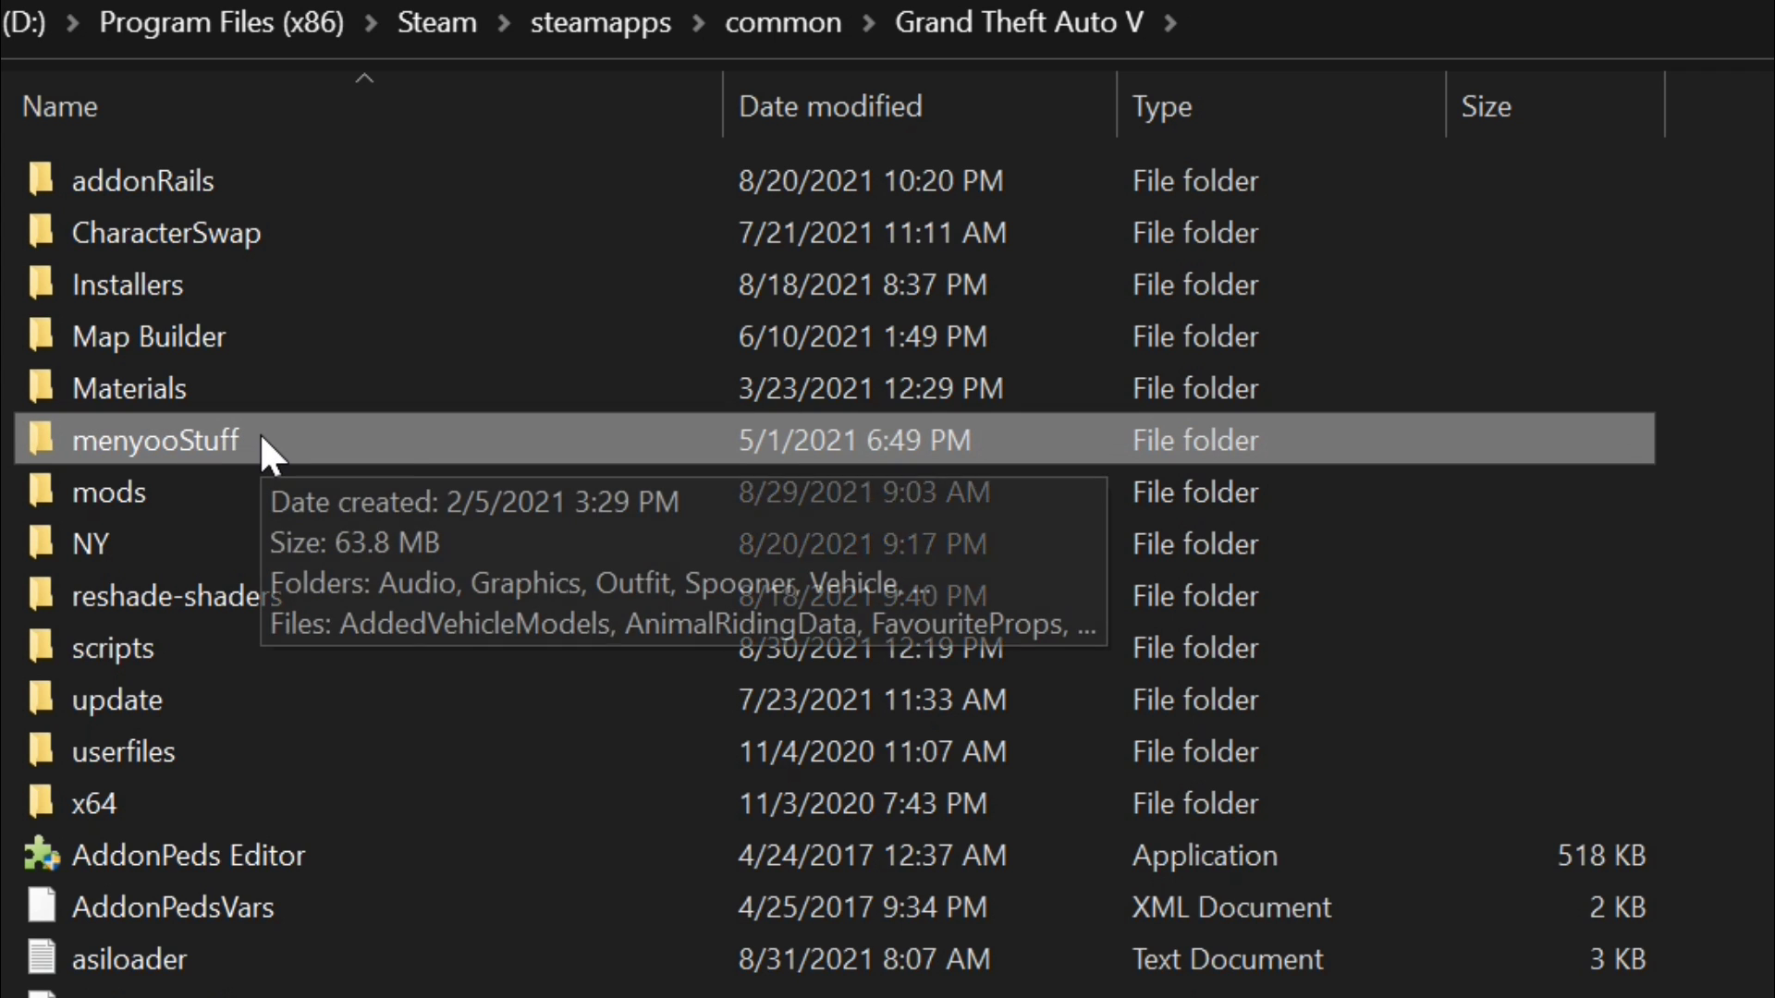
{"action": "double_click", "coordinate": [335, 447]}
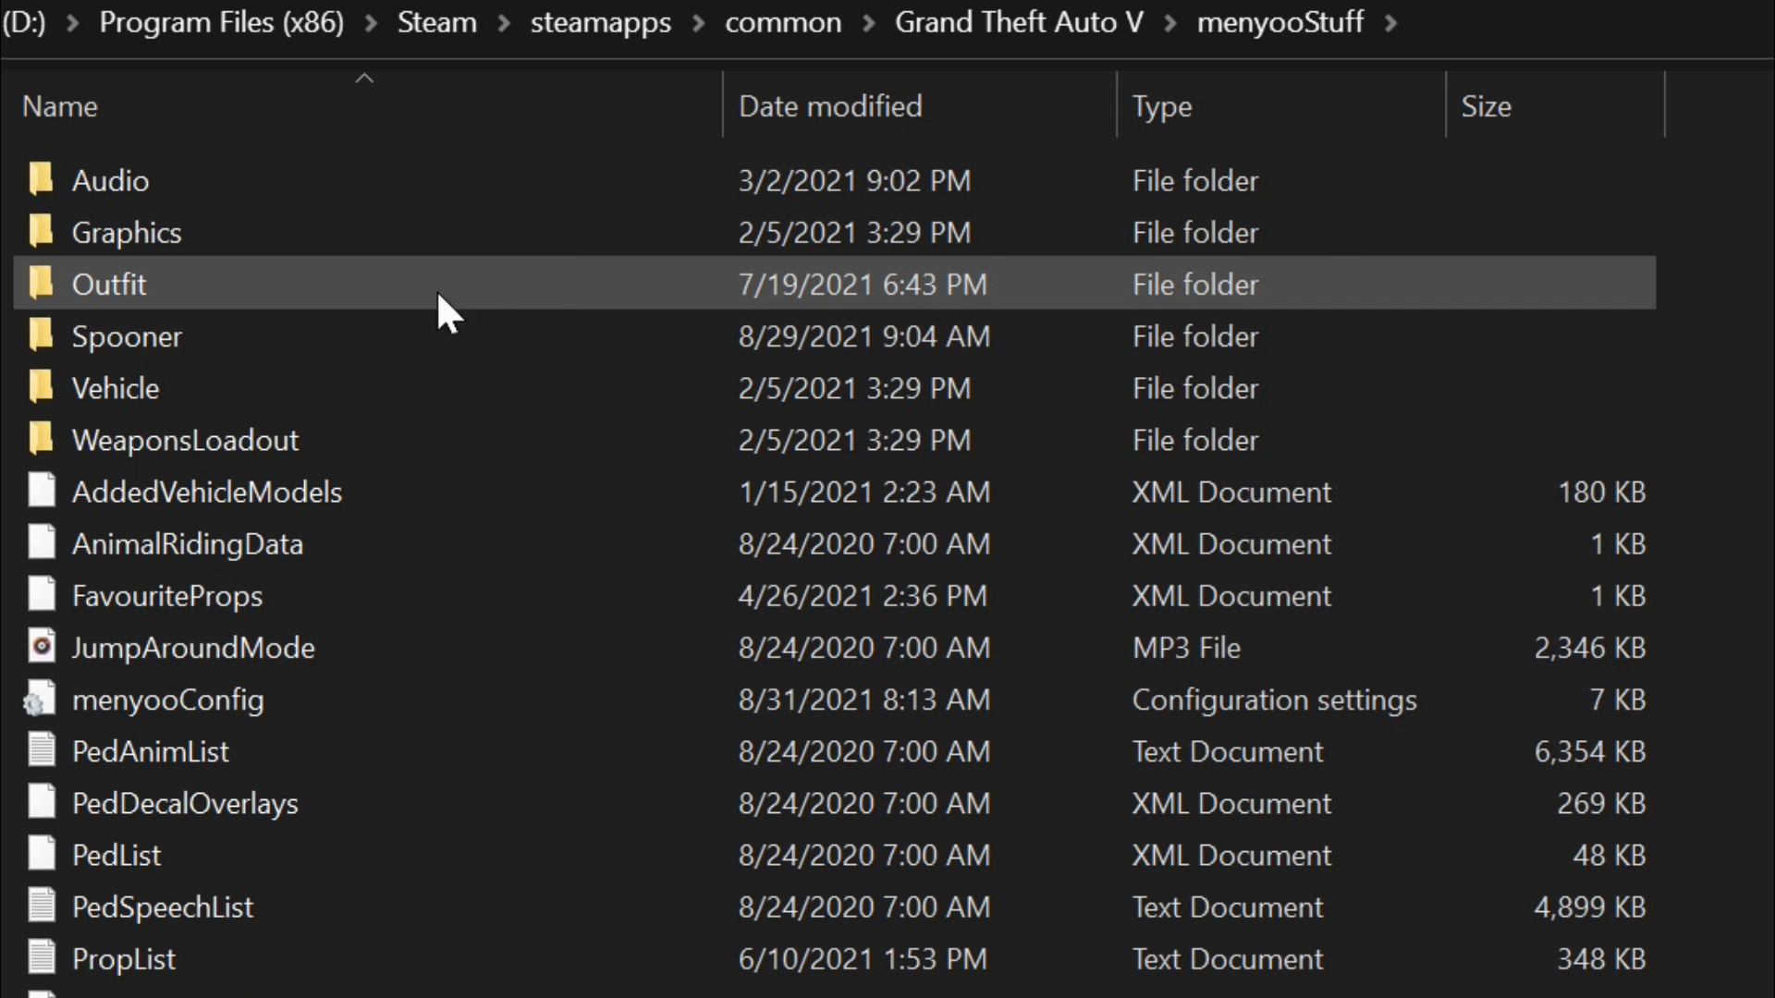
{"action": "left_click", "coordinate": [192, 329]}
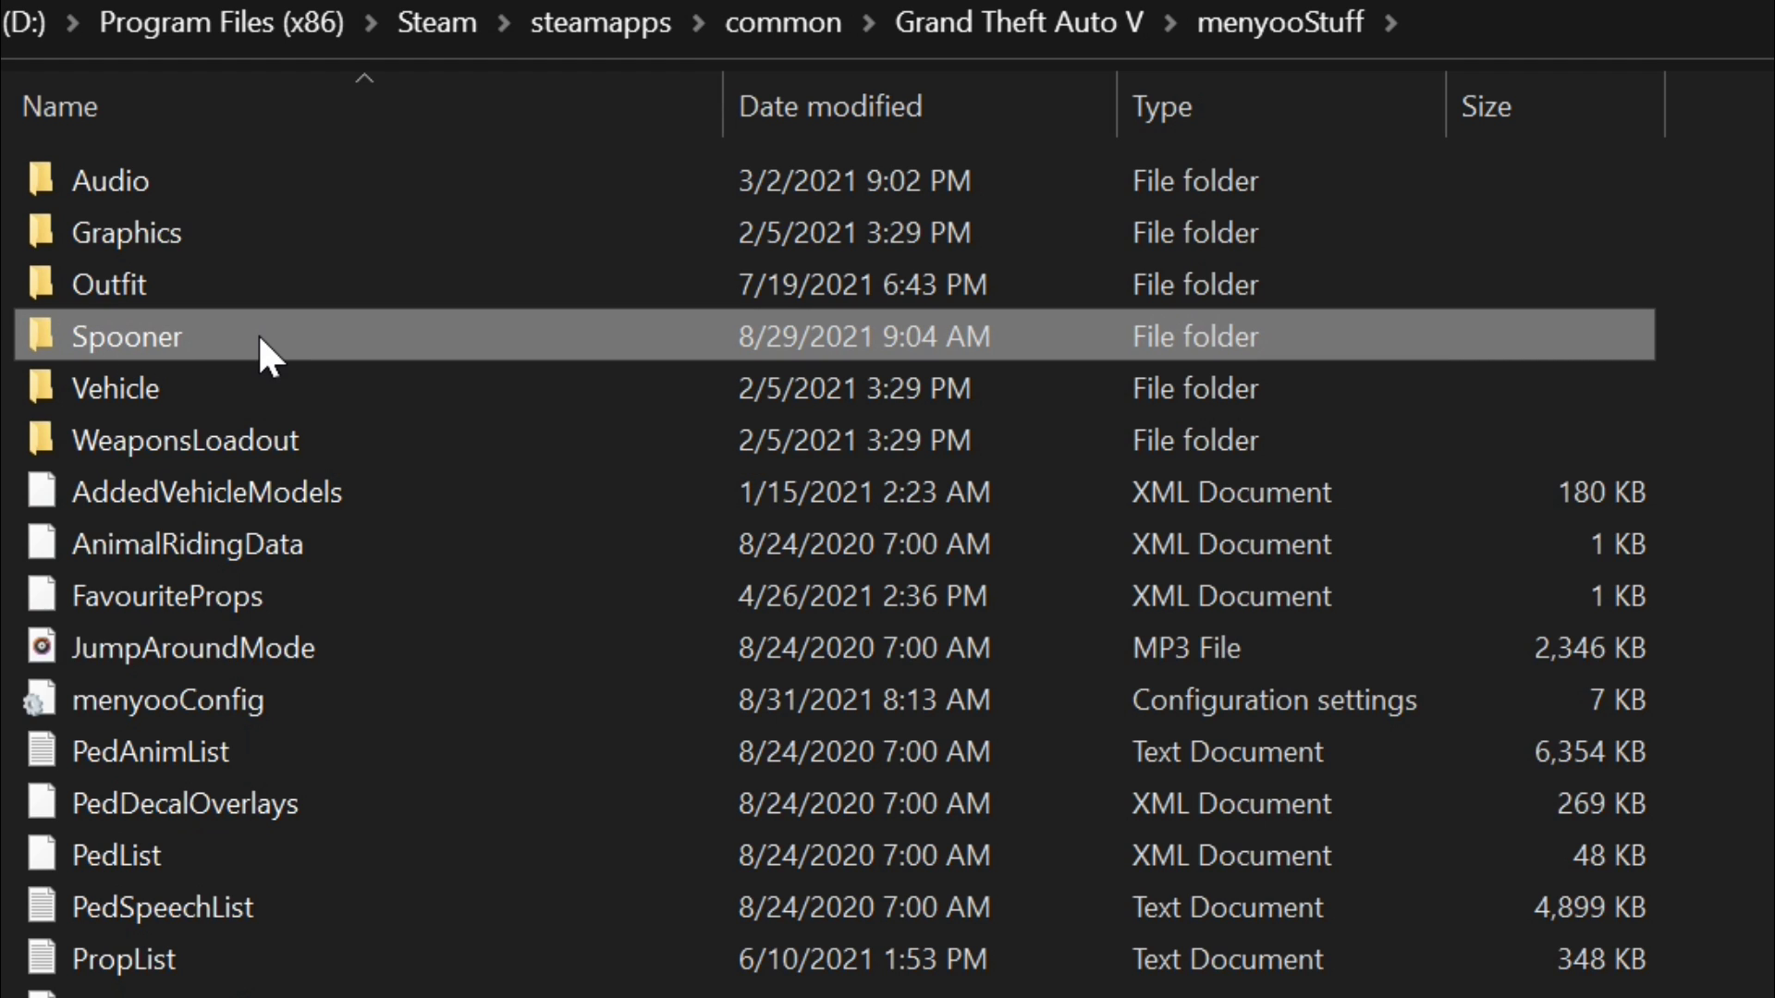
Open Spooner and try copying DEALERSHIP PEDS from the mod's optional folder, keeping the existing file
{"action": "mouse_move", "coordinate": [242, 341]}
{"action": "double_click", "coordinate": [271, 333]}
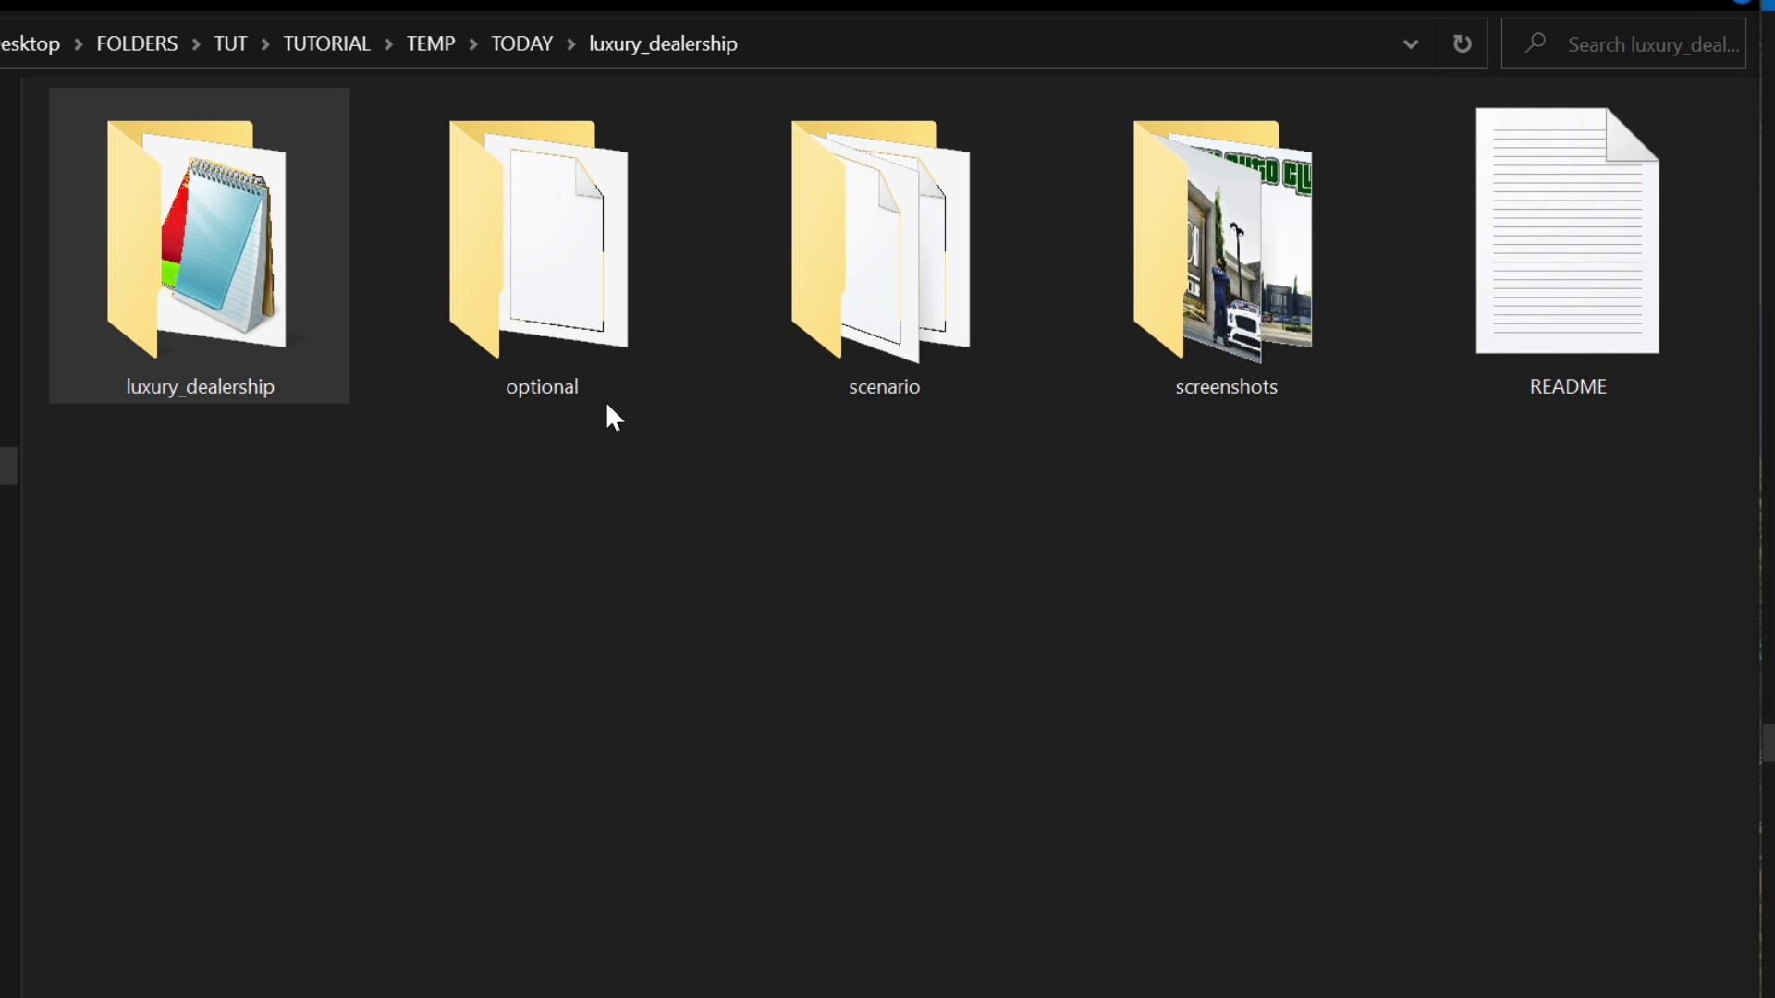
{"action": "left_click", "coordinate": [620, 286]}
{"action": "mouse_move", "coordinate": [564, 266]}
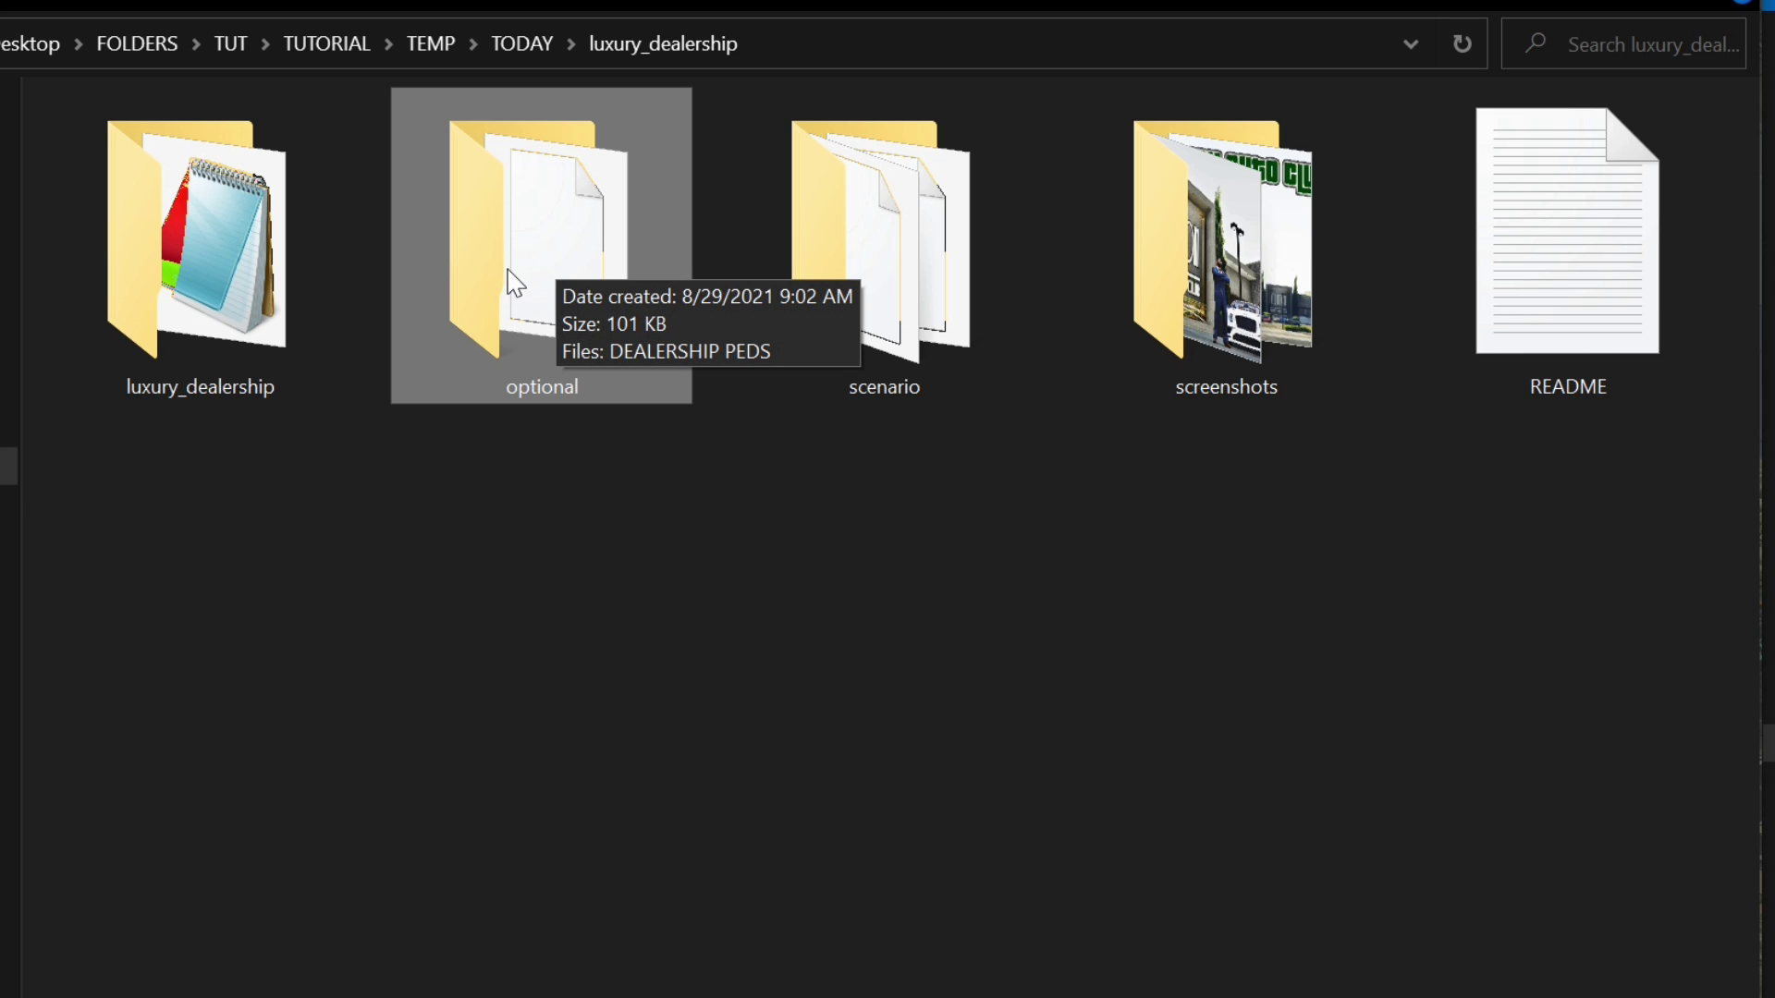
{"action": "double_click", "coordinate": [533, 259]}
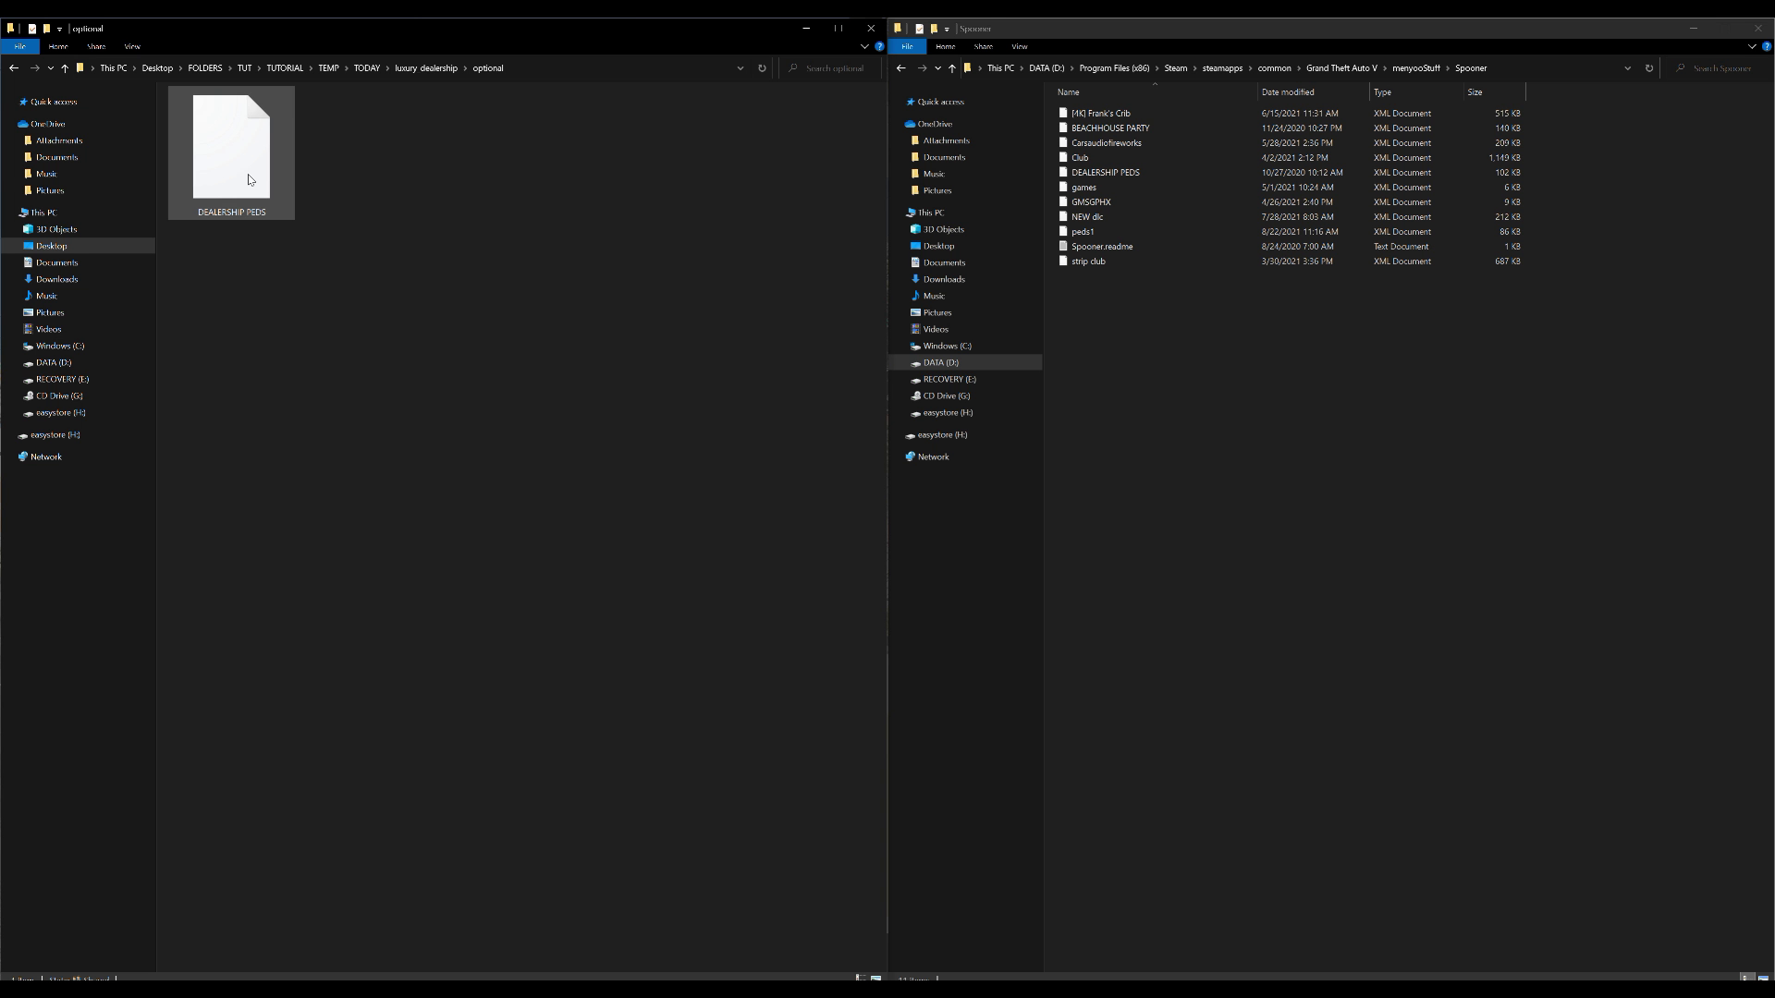
{"action": "left_click", "coordinate": [259, 165]}
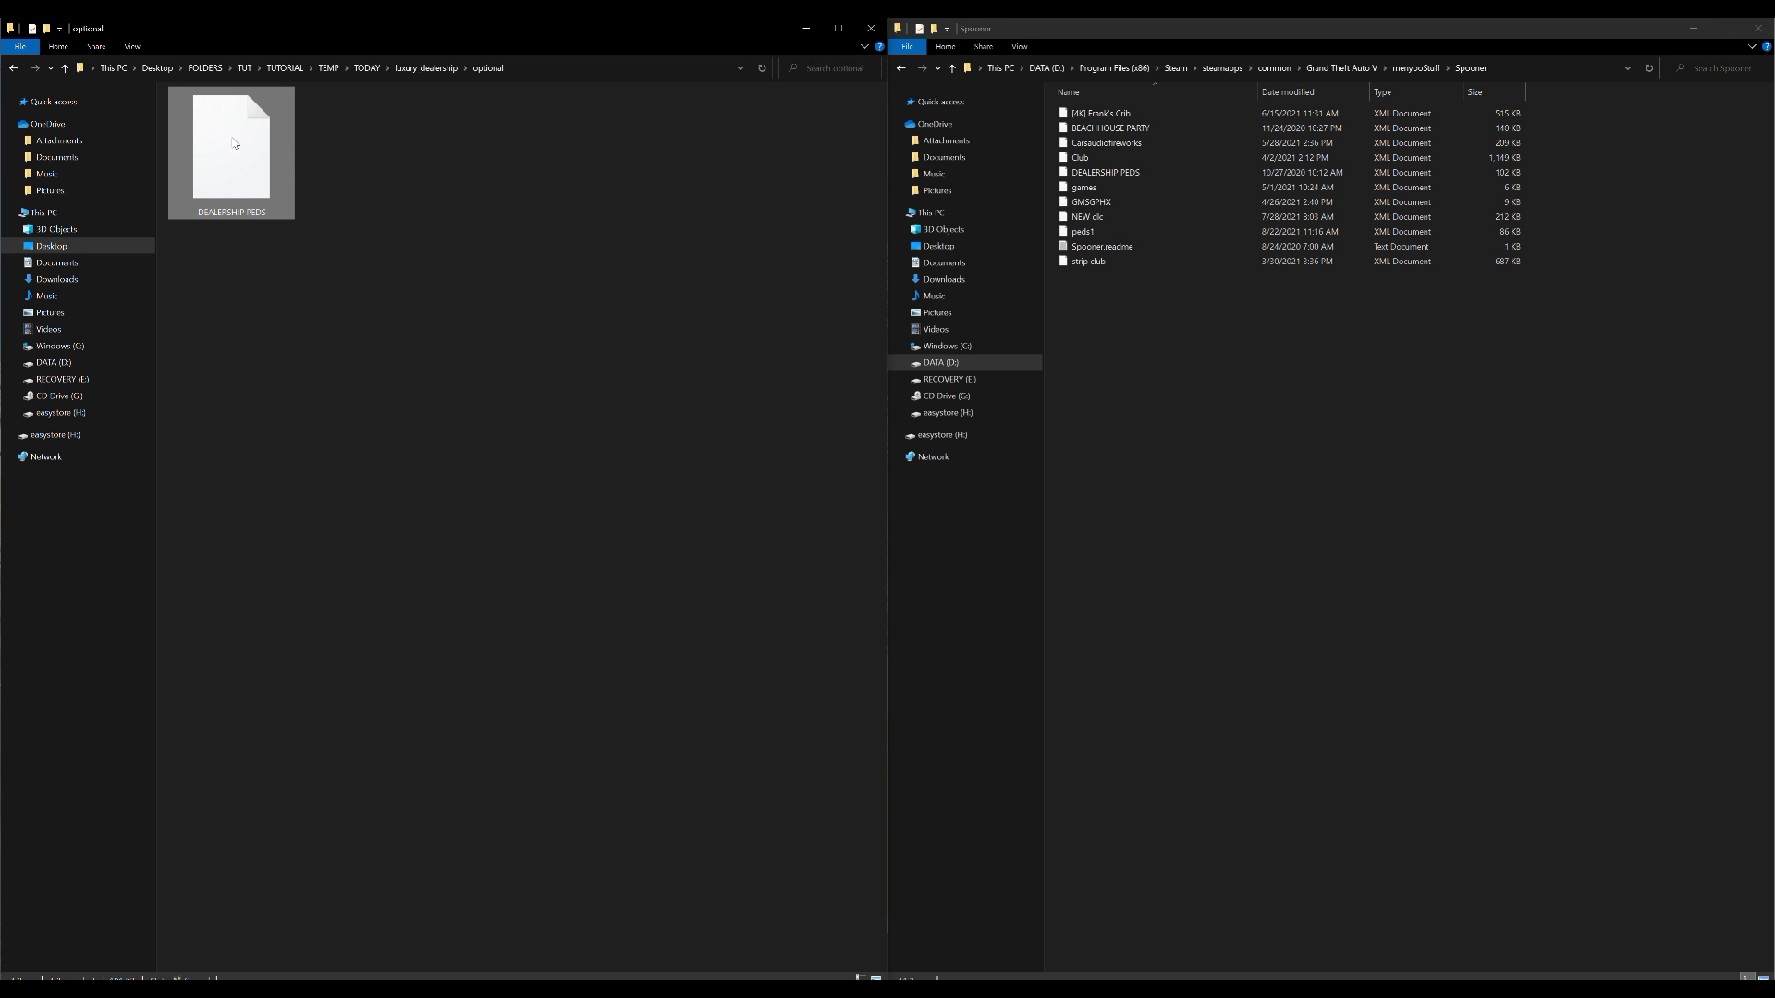
{"action": "left_click_drag", "start_coordinate": [222, 163], "coordinate": [1375, 437]}
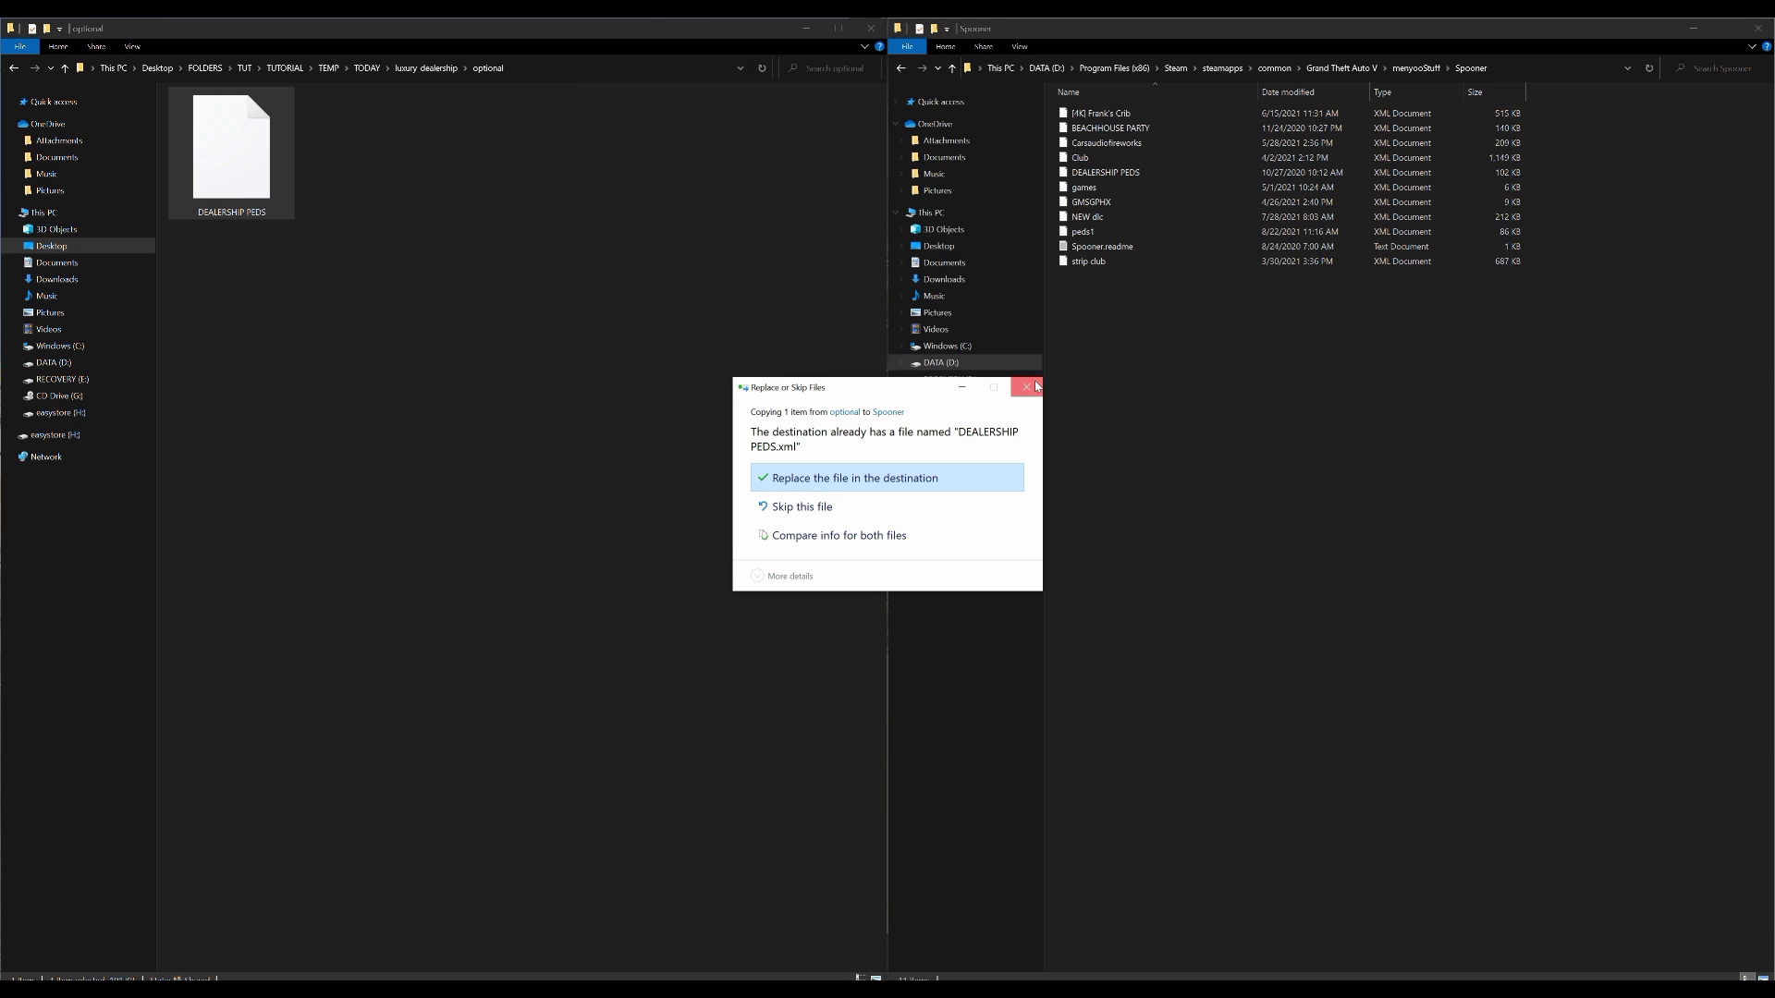
{"action": "left_click", "coordinate": [1026, 387]}
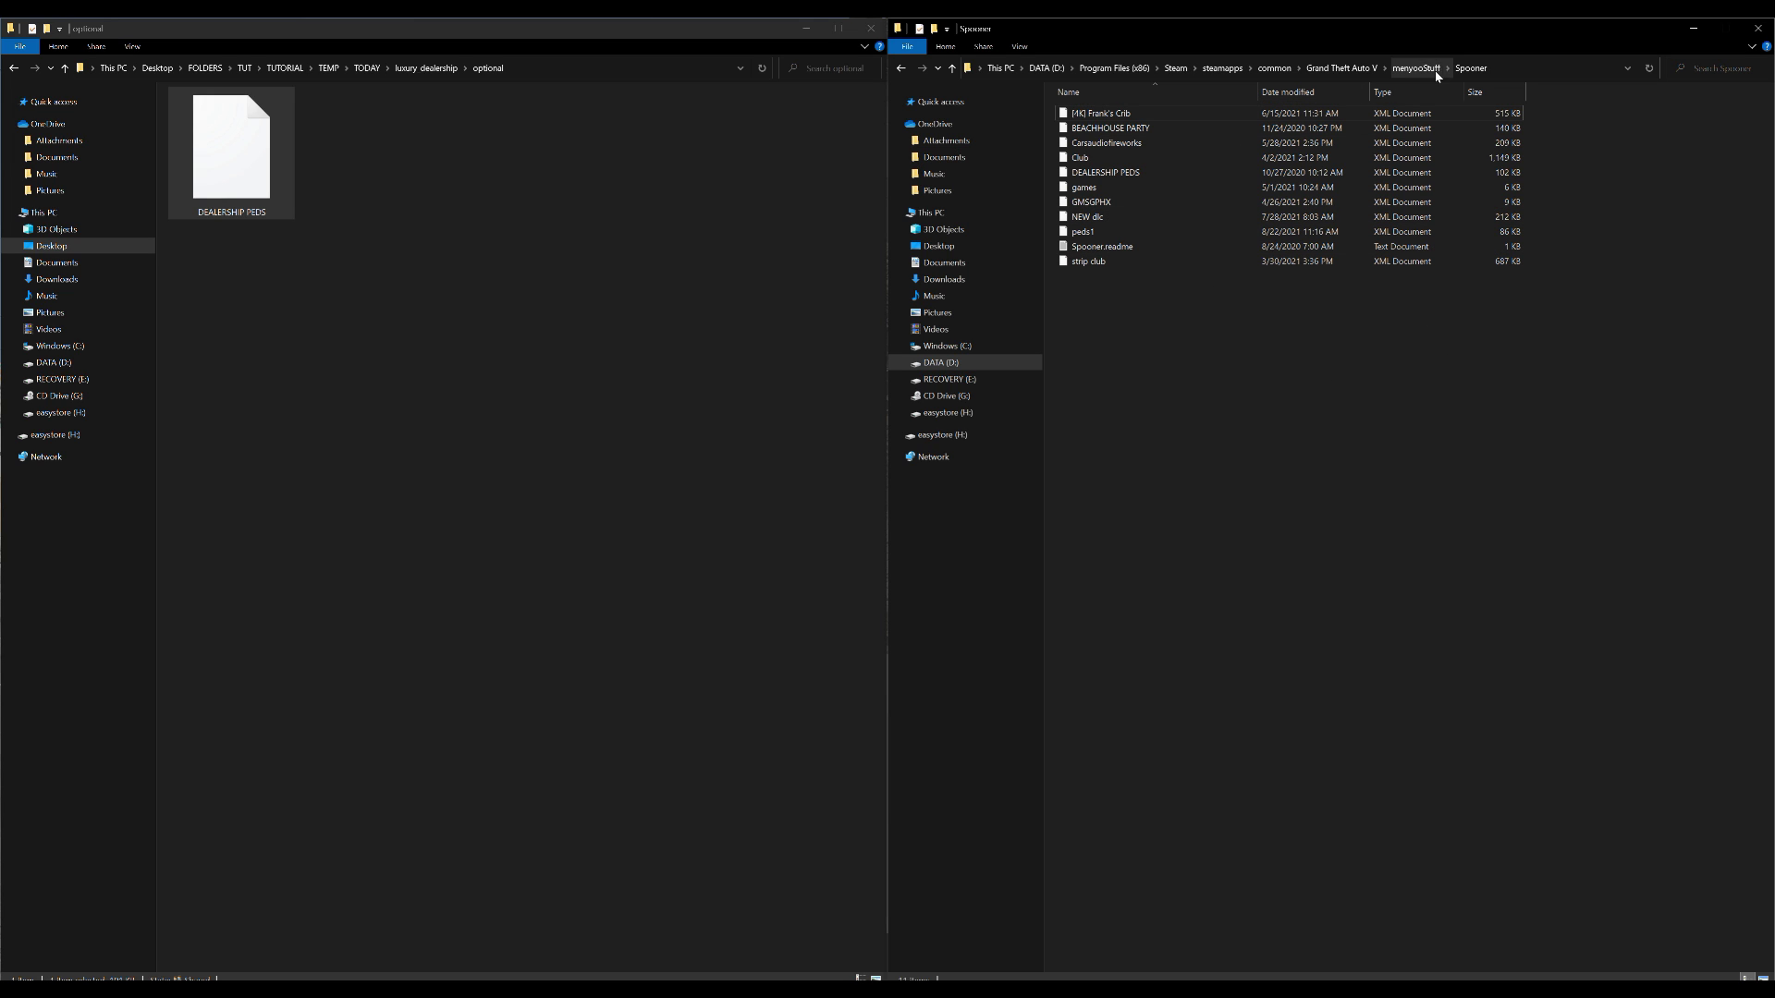
Return the right window to the Grand Theft Auto V folder and the left to luxury dealership
{"action": "left_click", "coordinate": [1340, 68]}
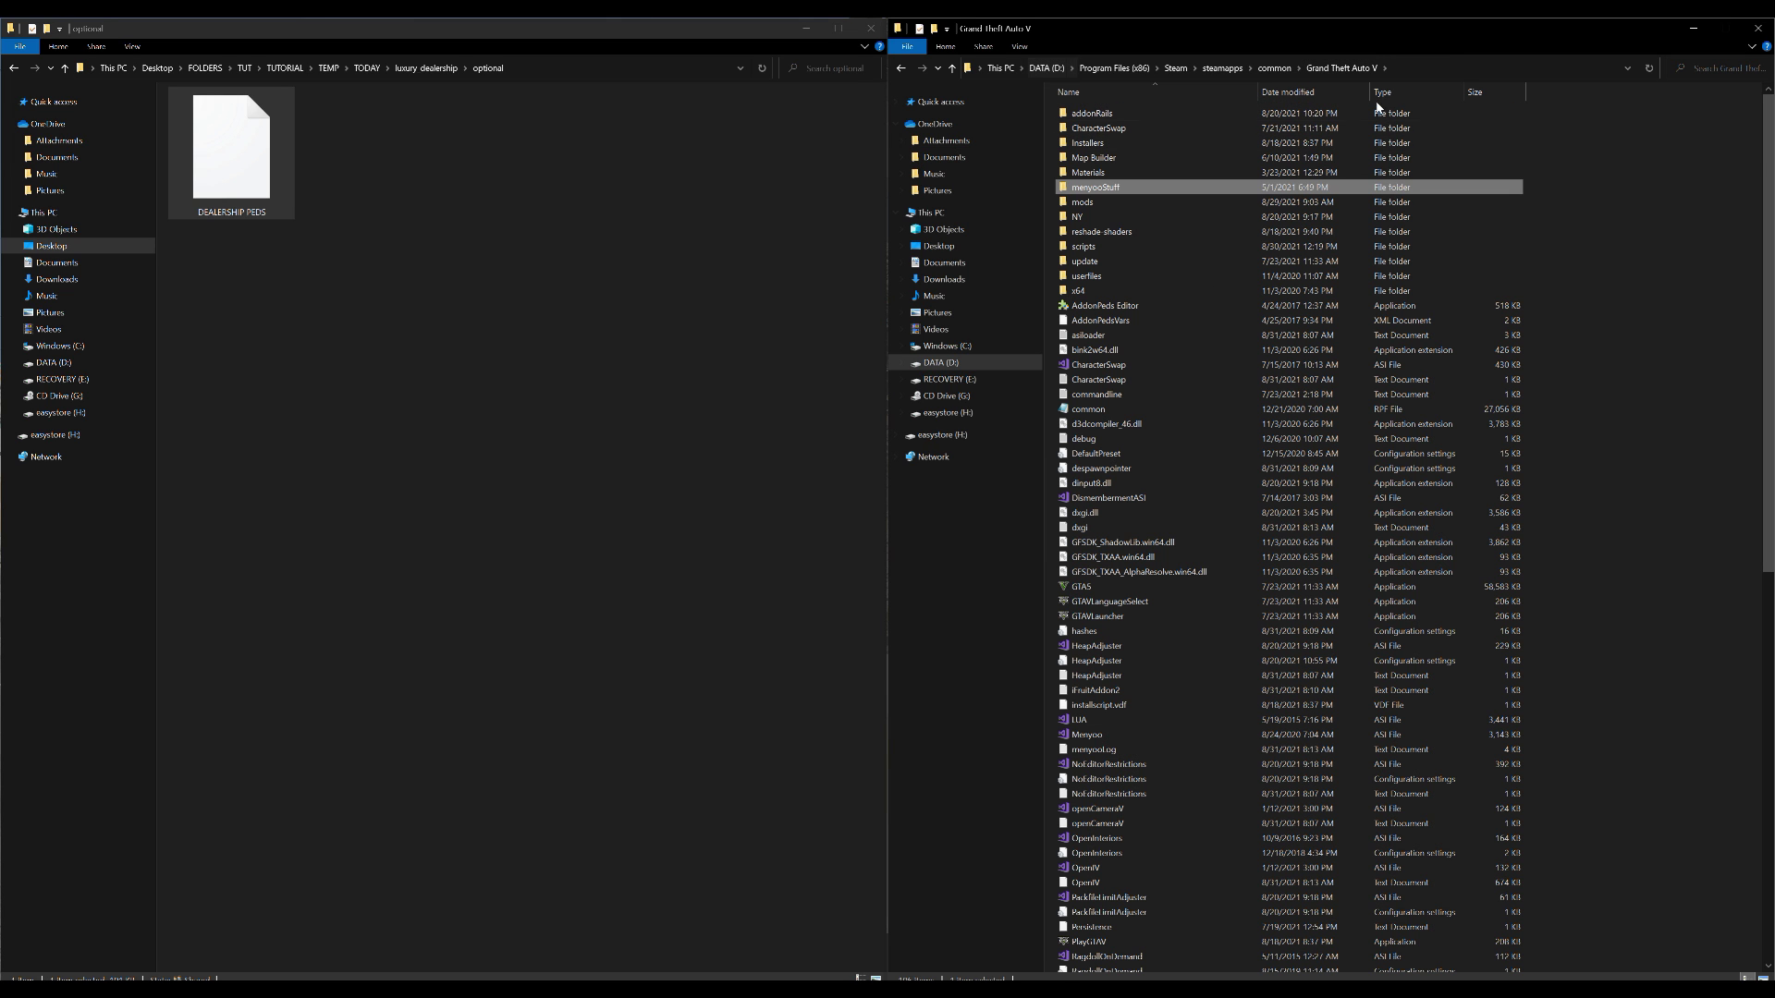
{"action": "left_click", "coordinate": [1666, 371]}
{"action": "left_click", "coordinate": [340, 132]}
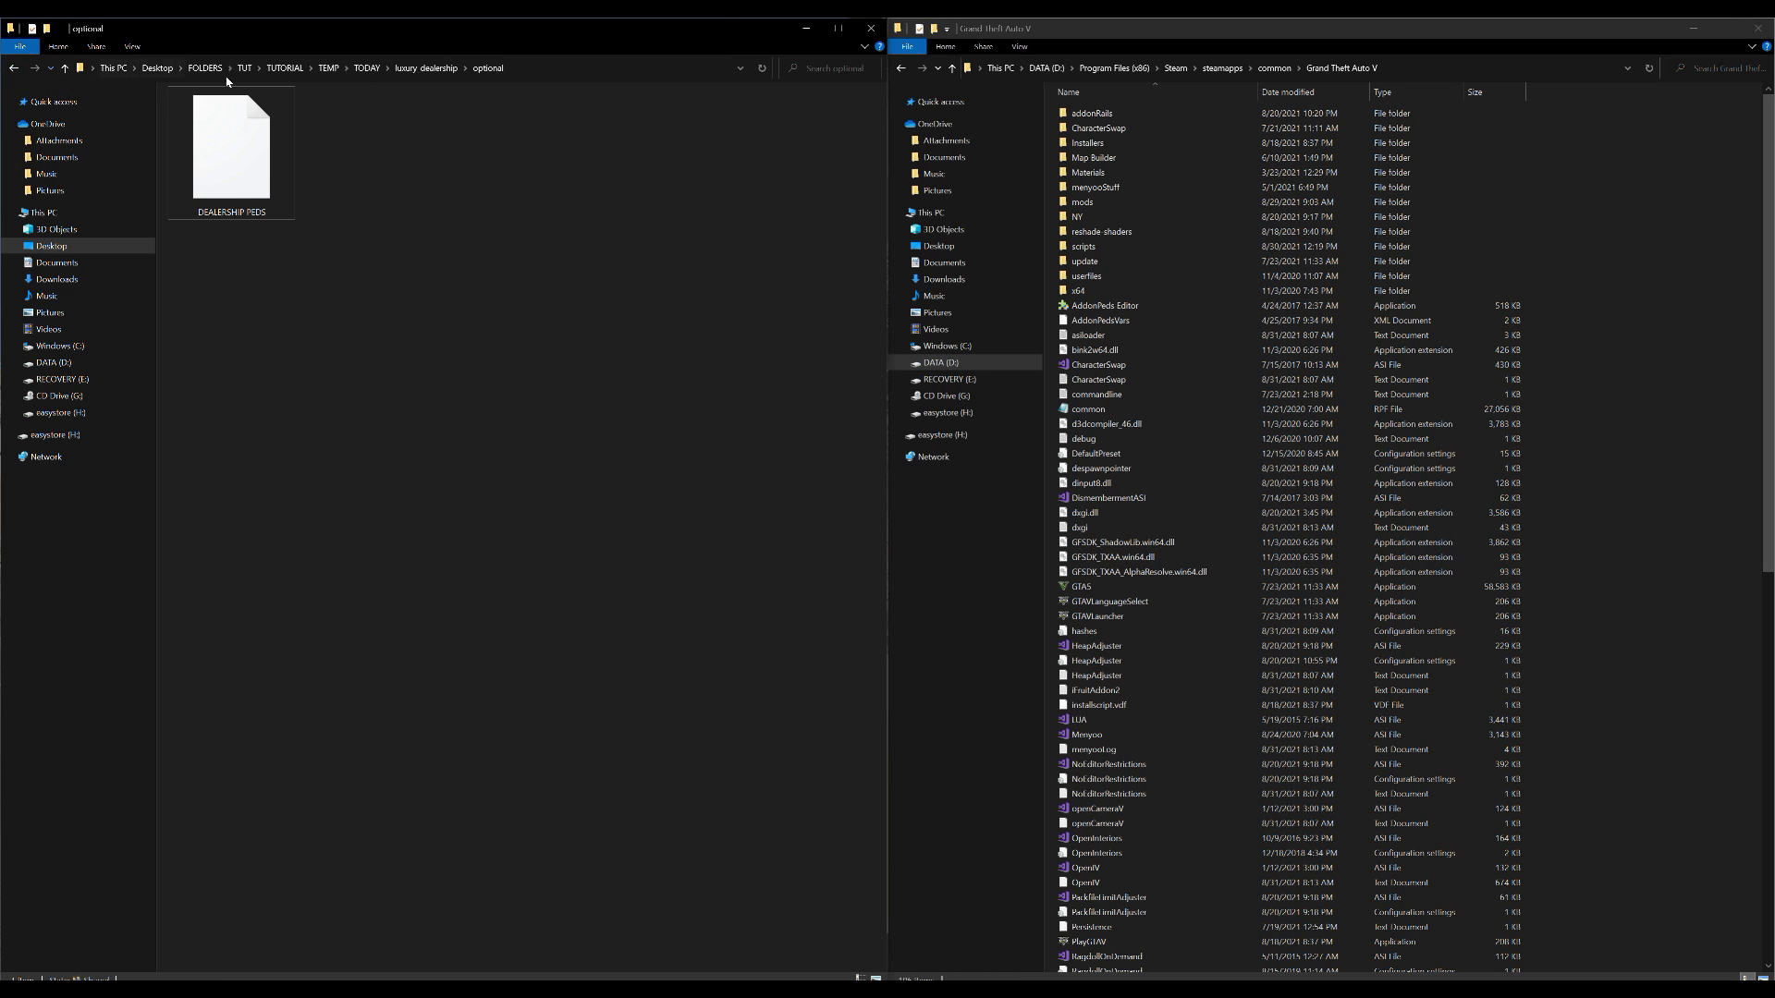
{"action": "left_click", "coordinate": [13, 71]}
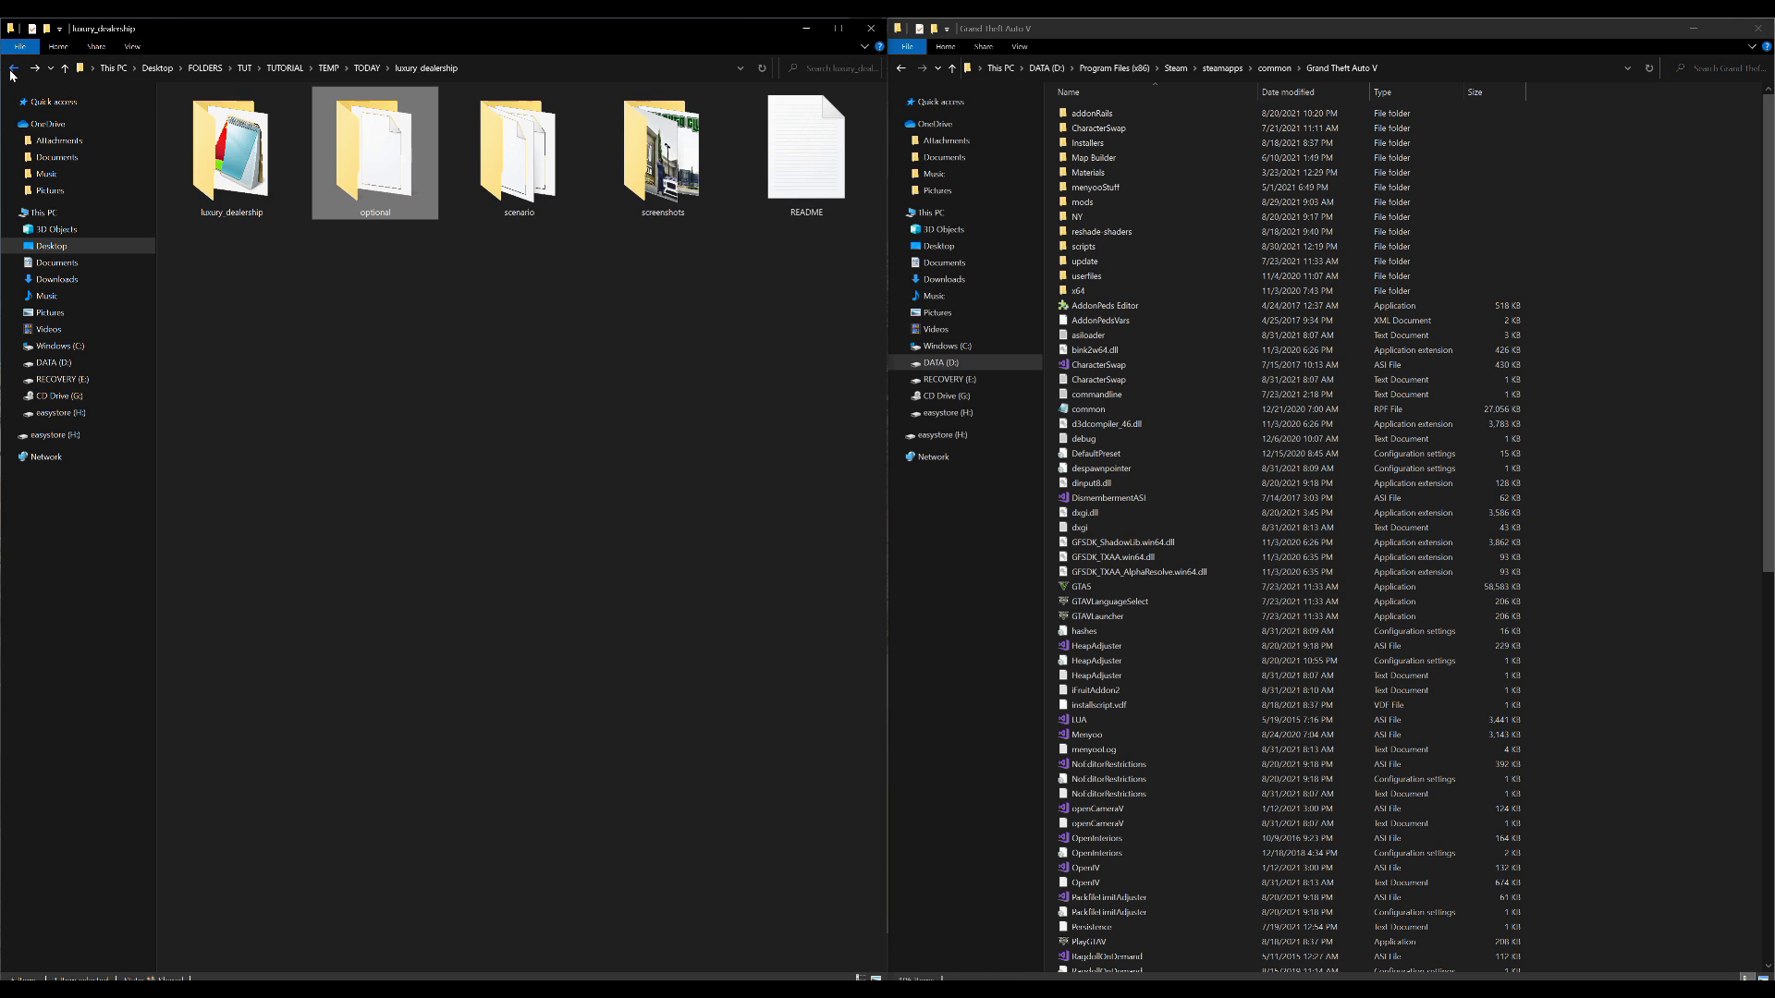
{"action": "left_click", "coordinate": [526, 167]}
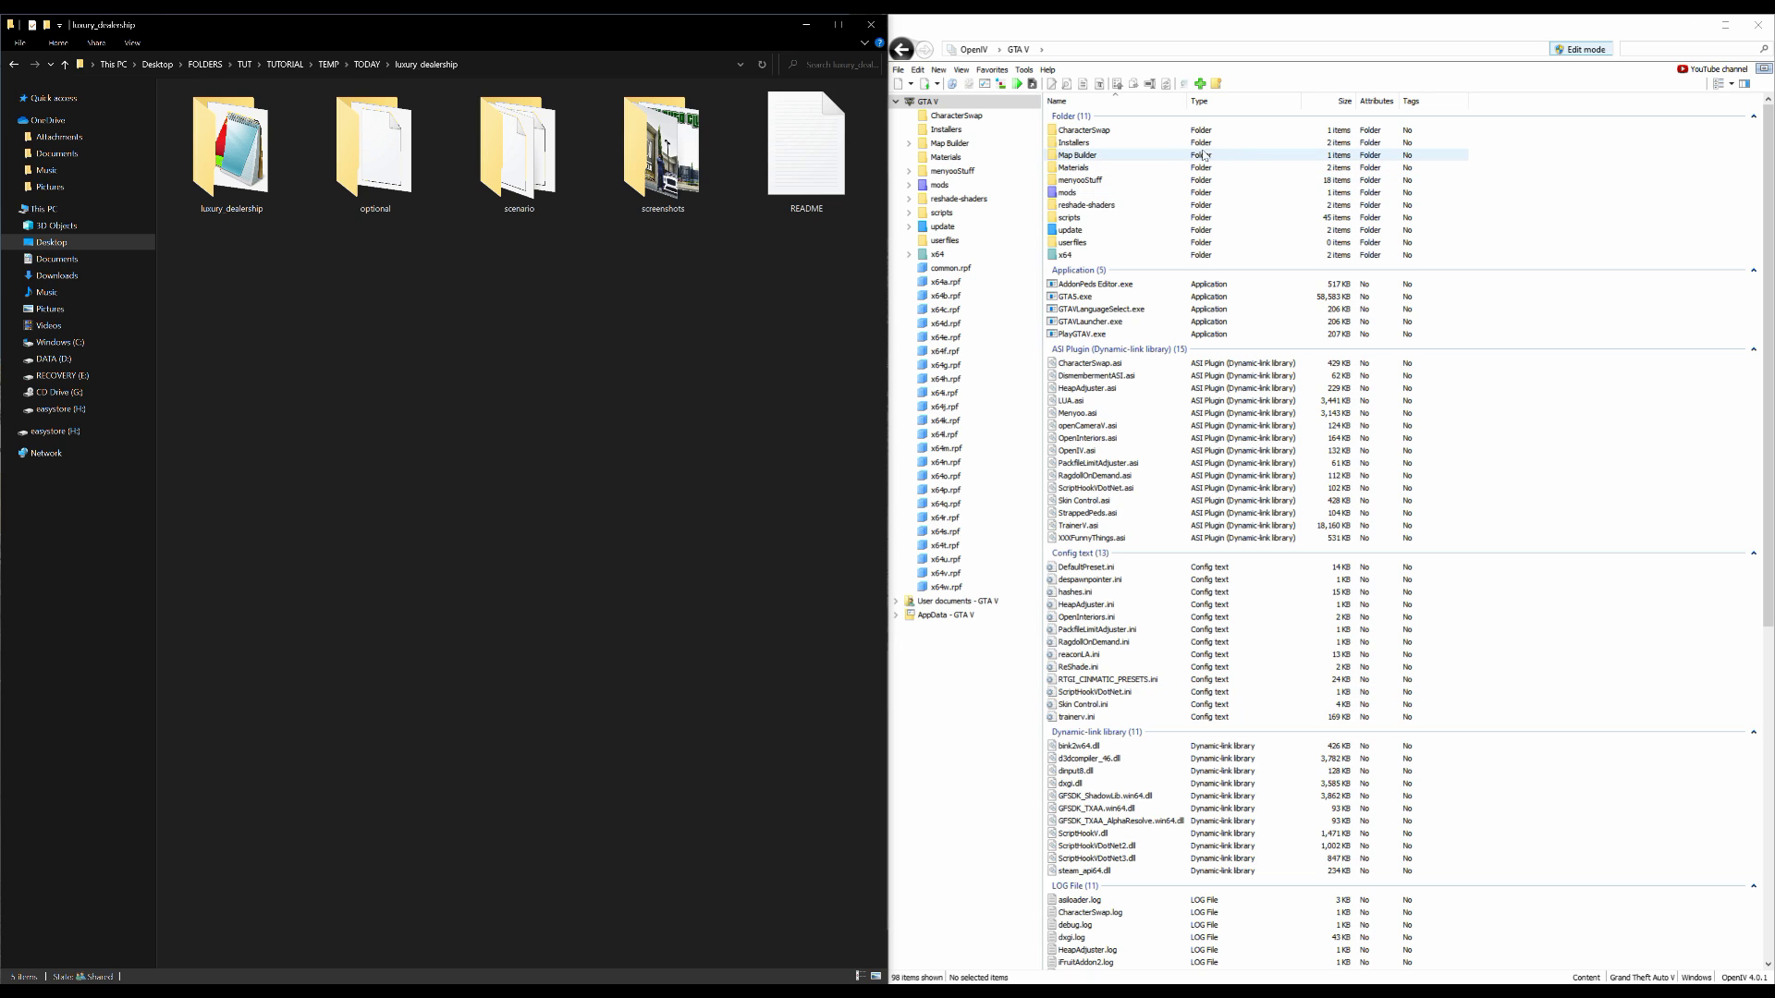
Open update\update.rpf from the update folder in OpenIV's tree
{"action": "left_click", "coordinate": [945, 227]}
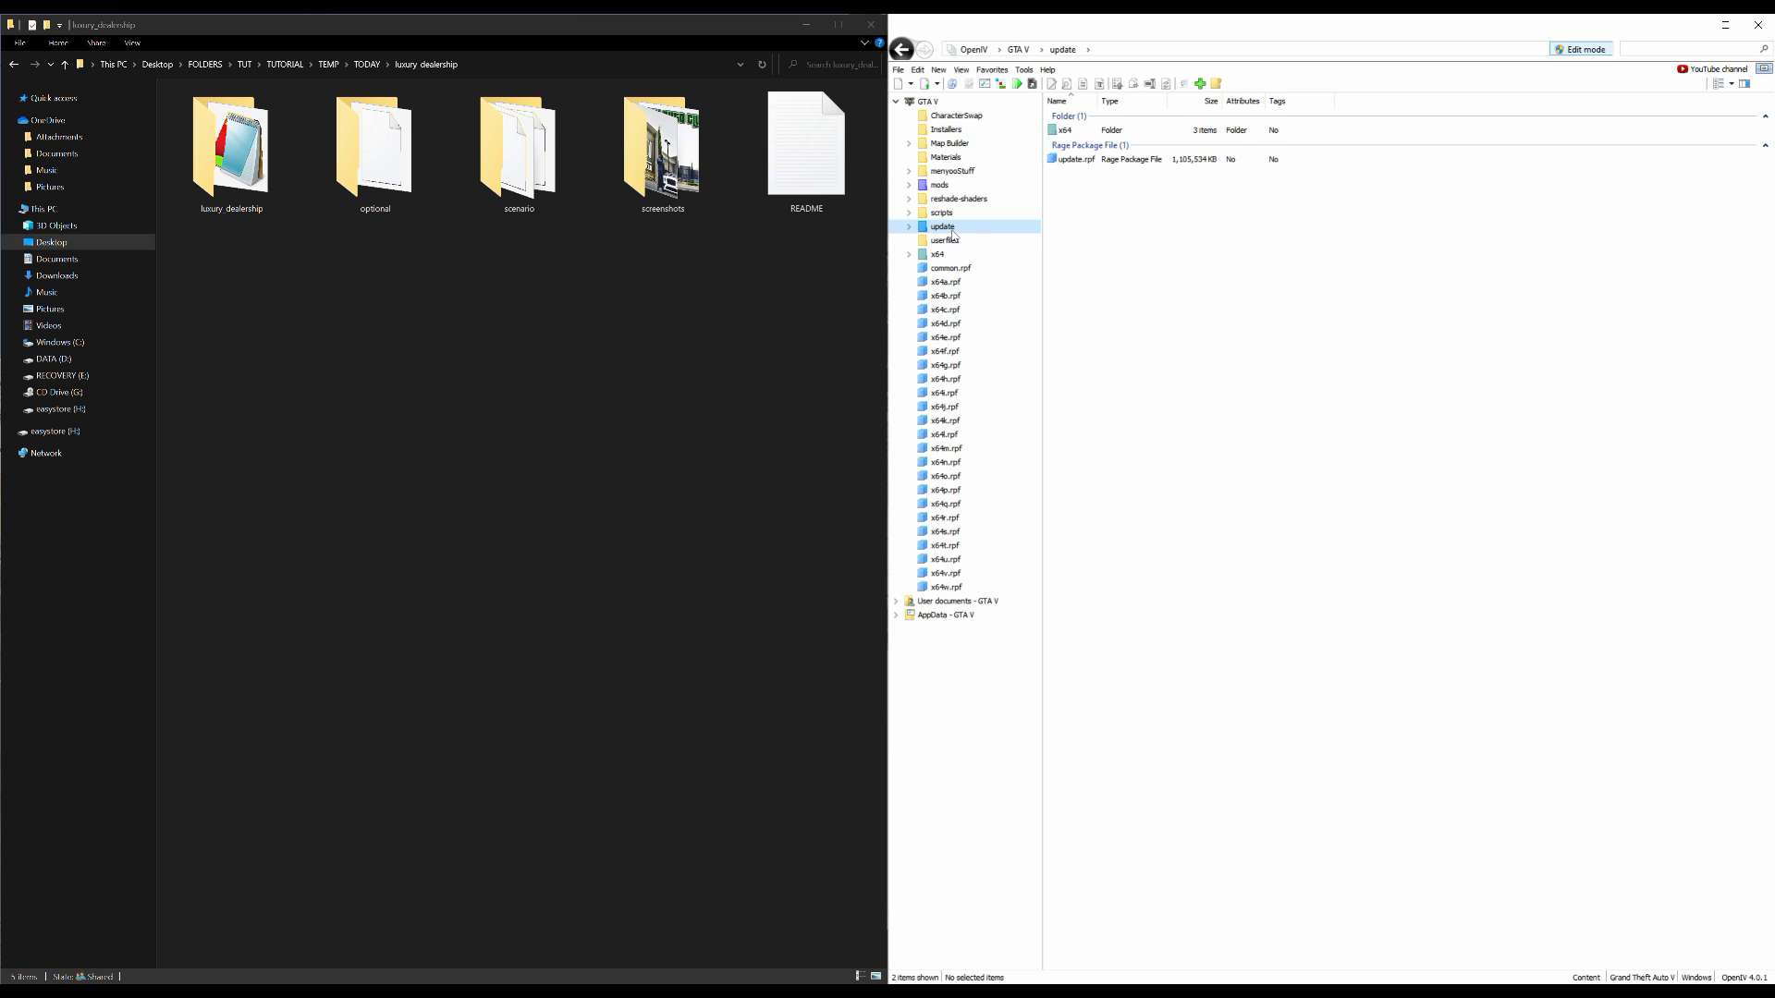
{"action": "double_click", "coordinate": [1108, 161]}
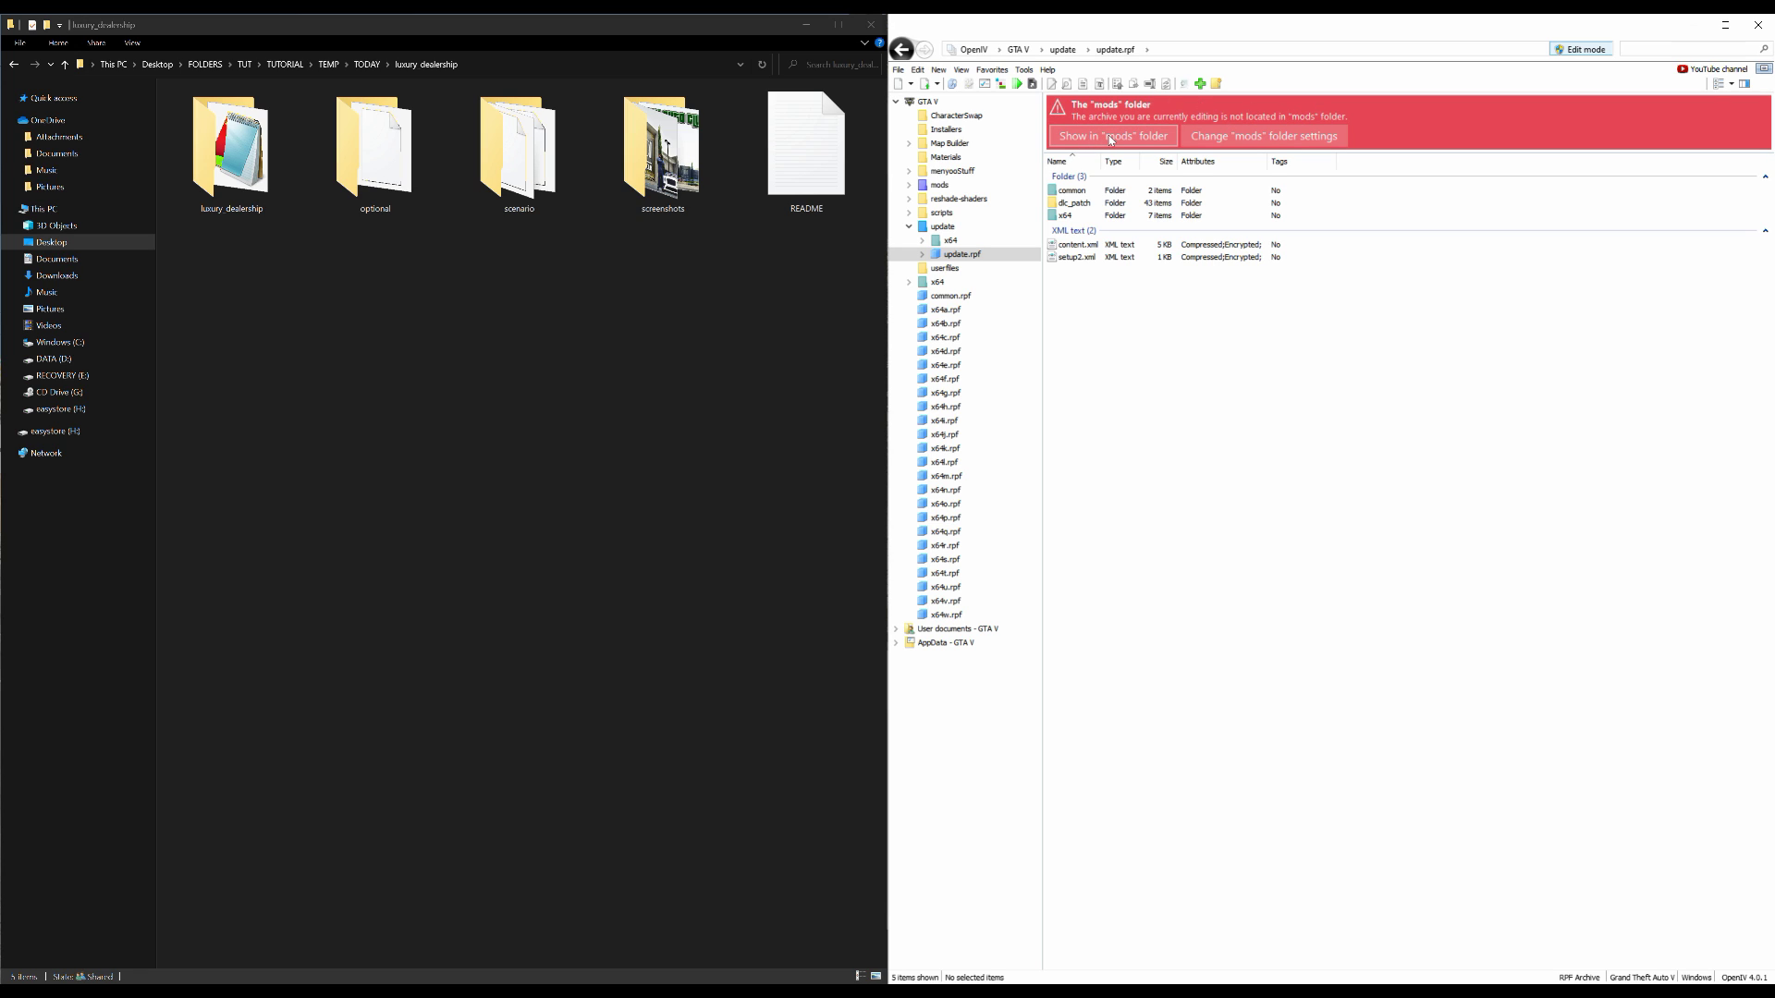
Open common\data\dlclist.xml from the mods copy of update.rpf in the text editor
{"action": "left_click", "coordinate": [1104, 140]}
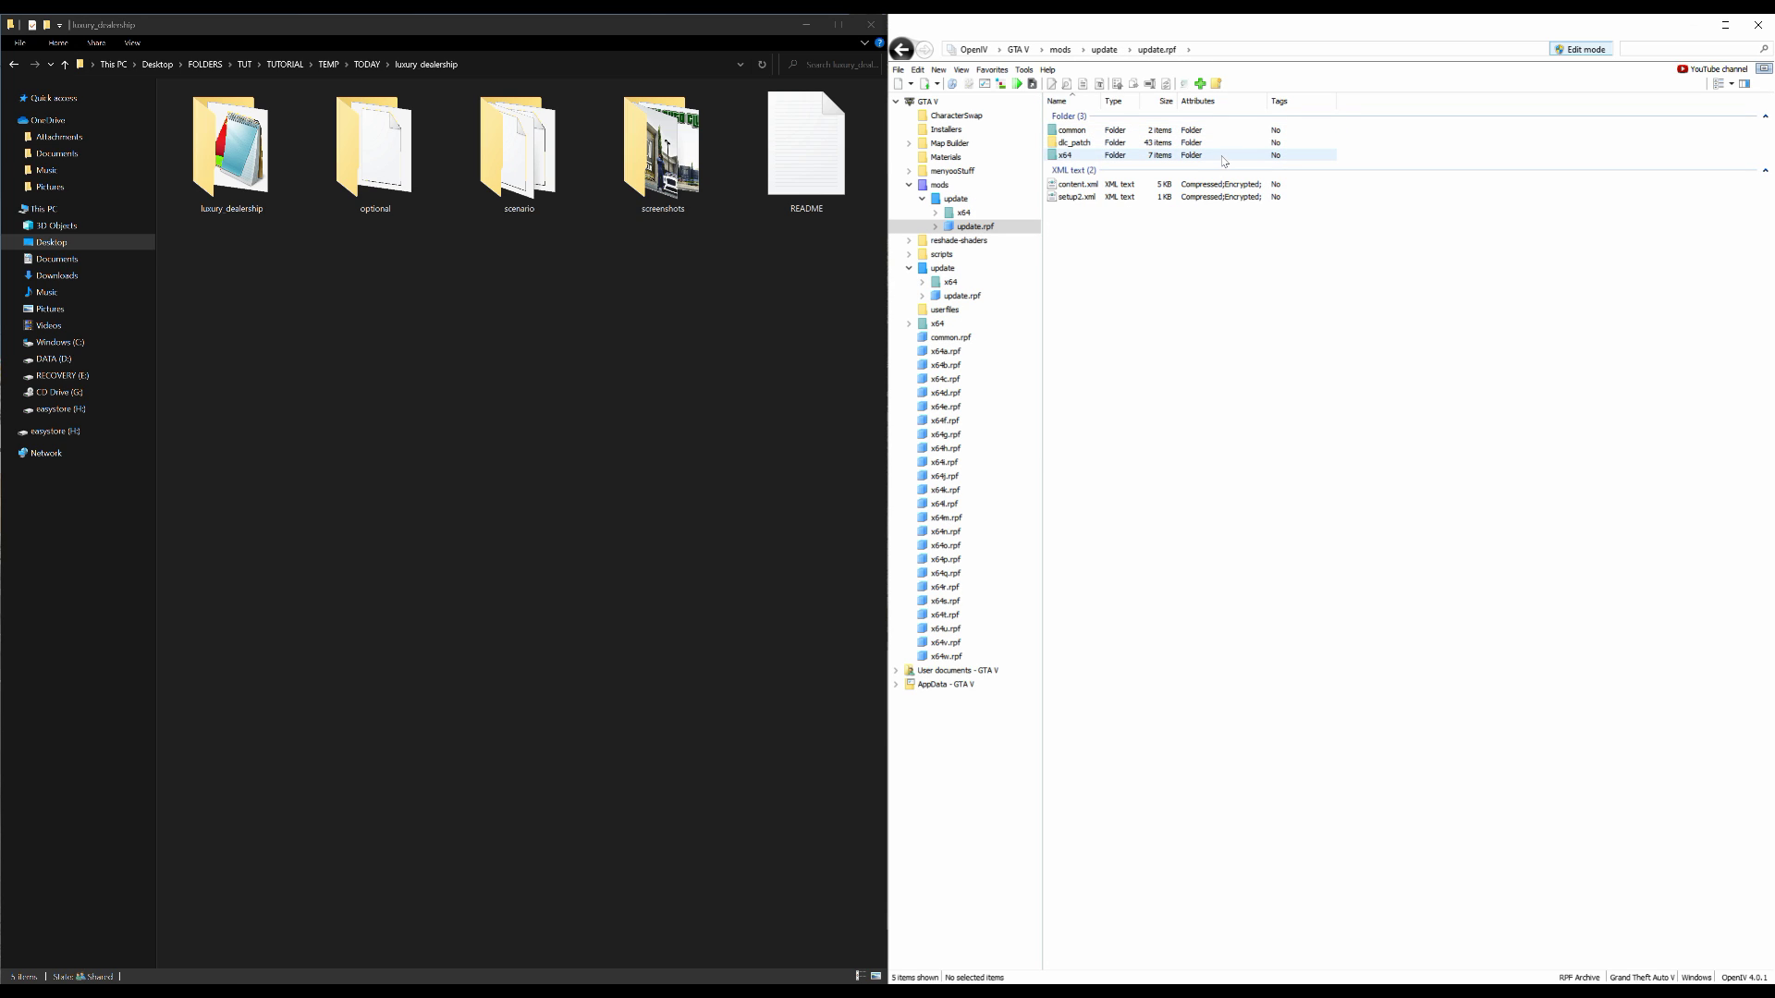
{"action": "double_click", "coordinate": [1072, 130]}
{"action": "left_click", "coordinate": [1099, 135]}
{"action": "double_click", "coordinate": [1100, 134]}
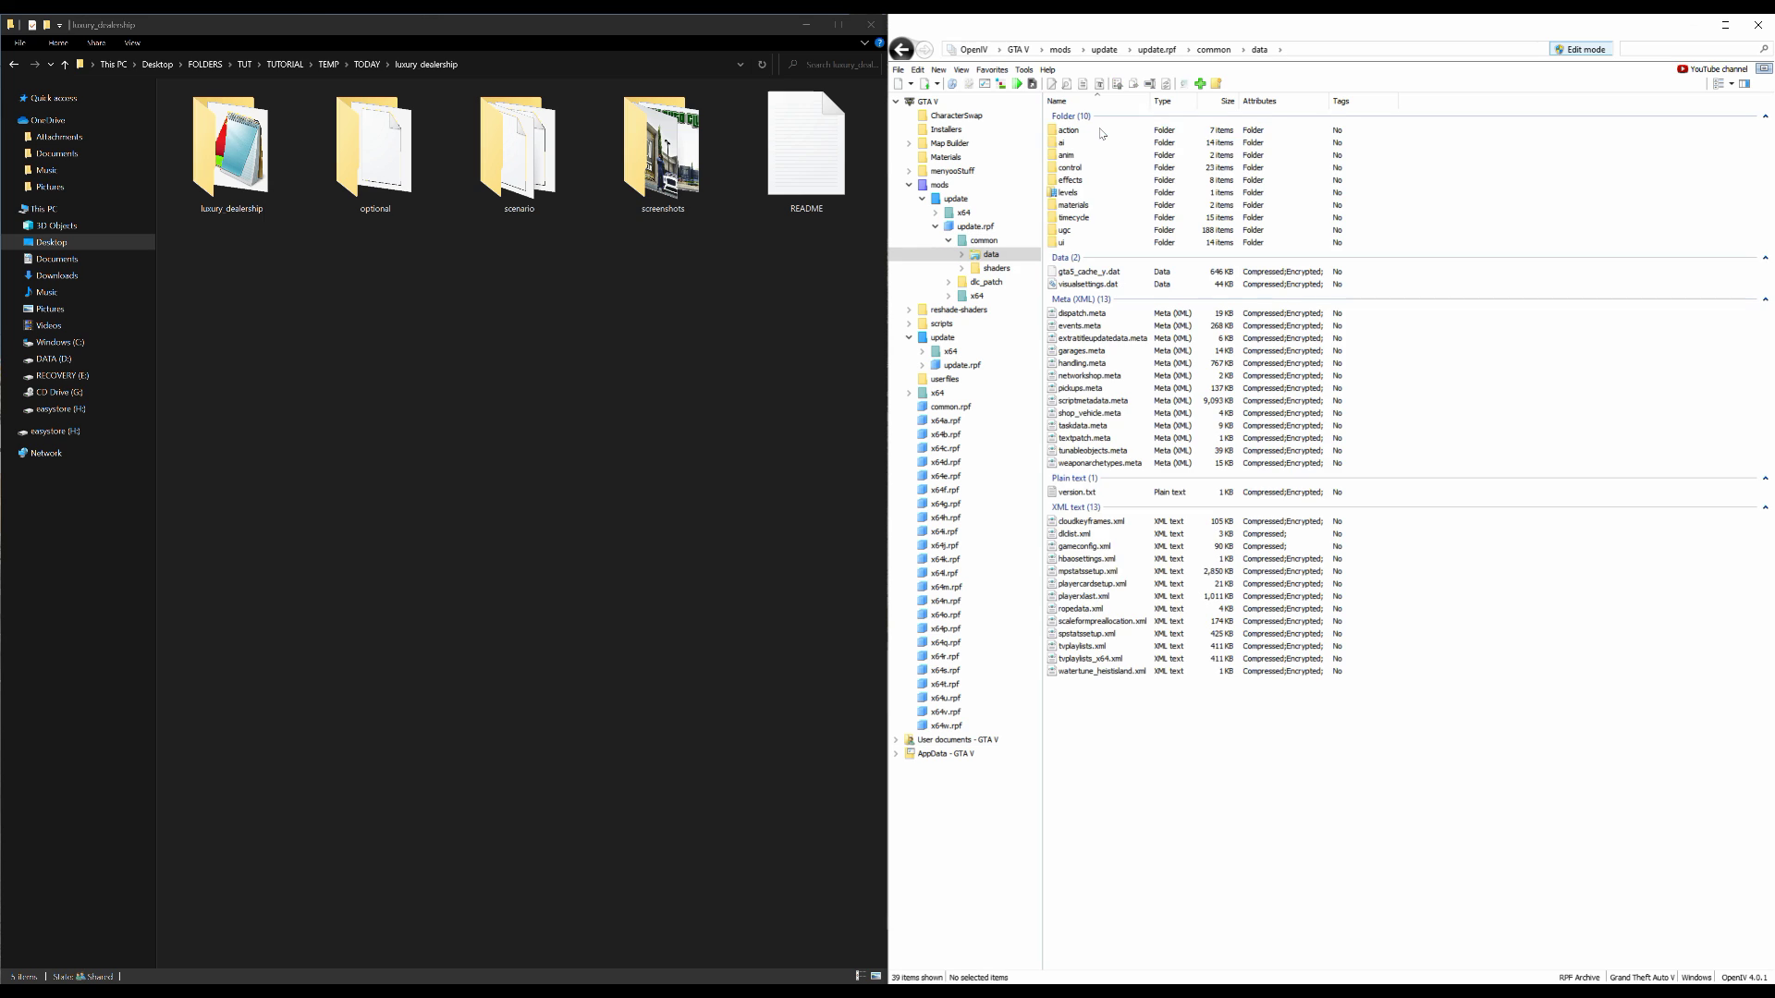
{"action": "left_click", "coordinate": [1100, 538]}
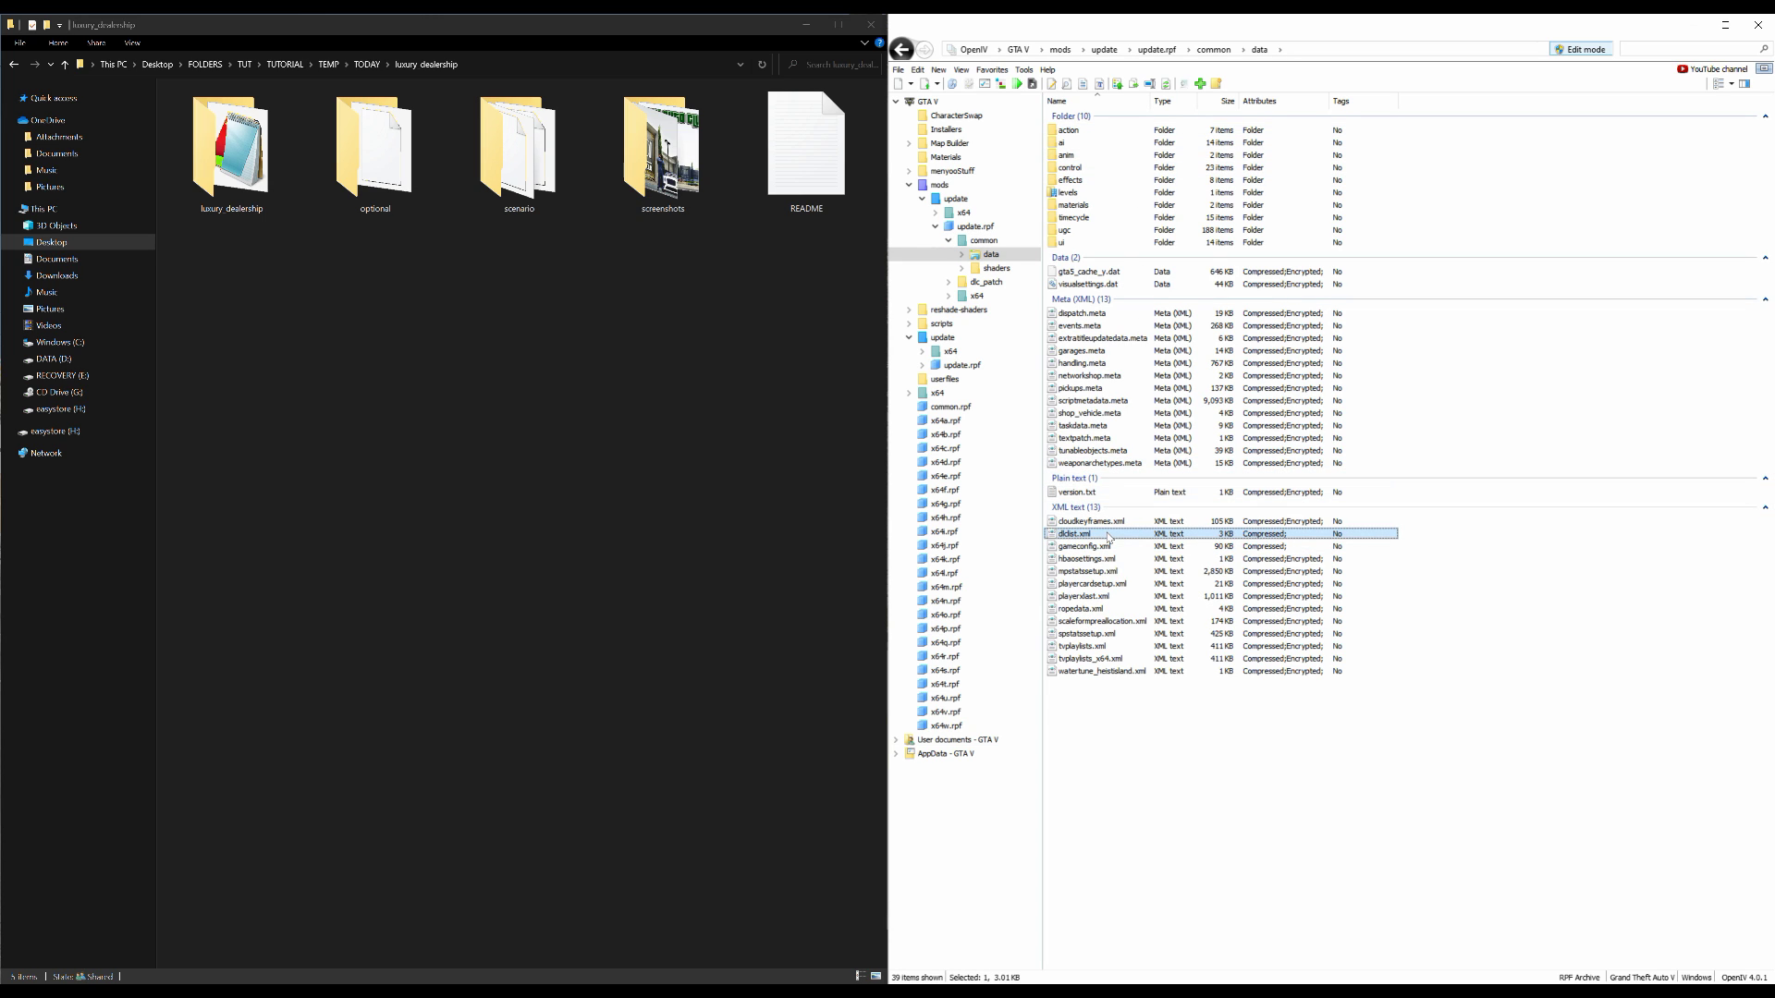
{"action": "right_click", "coordinate": [1104, 536]}
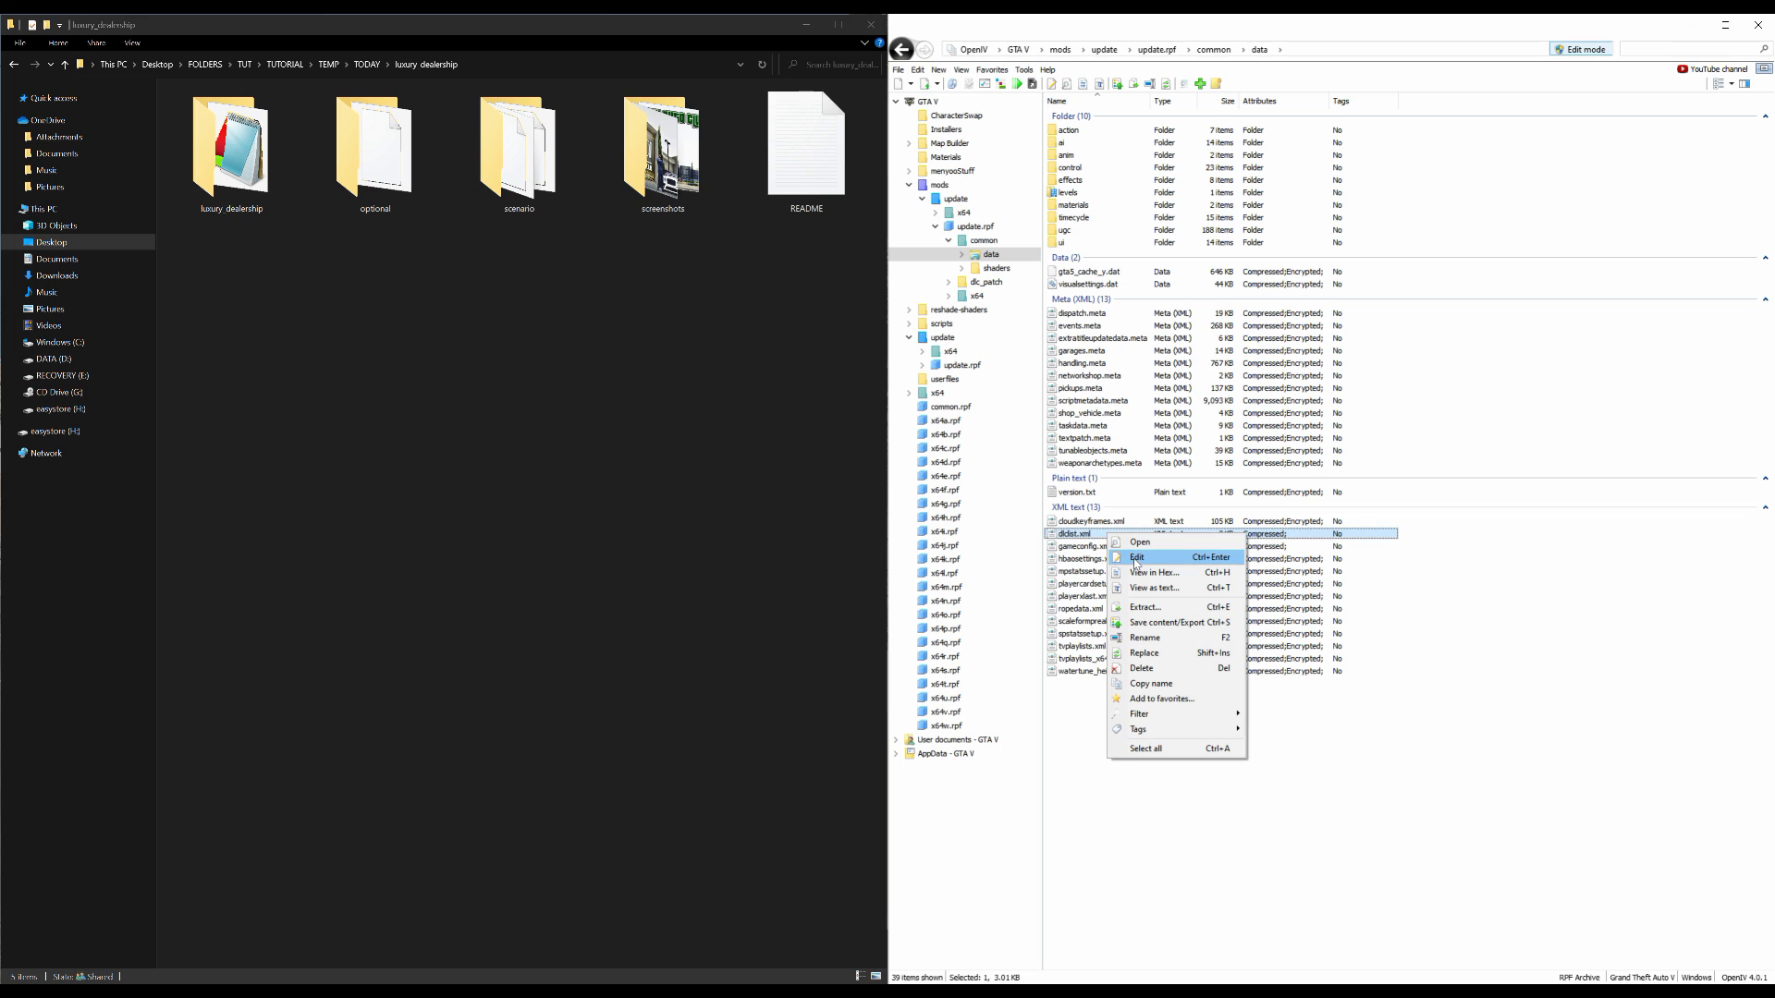
{"action": "left_click", "coordinate": [1137, 557]}
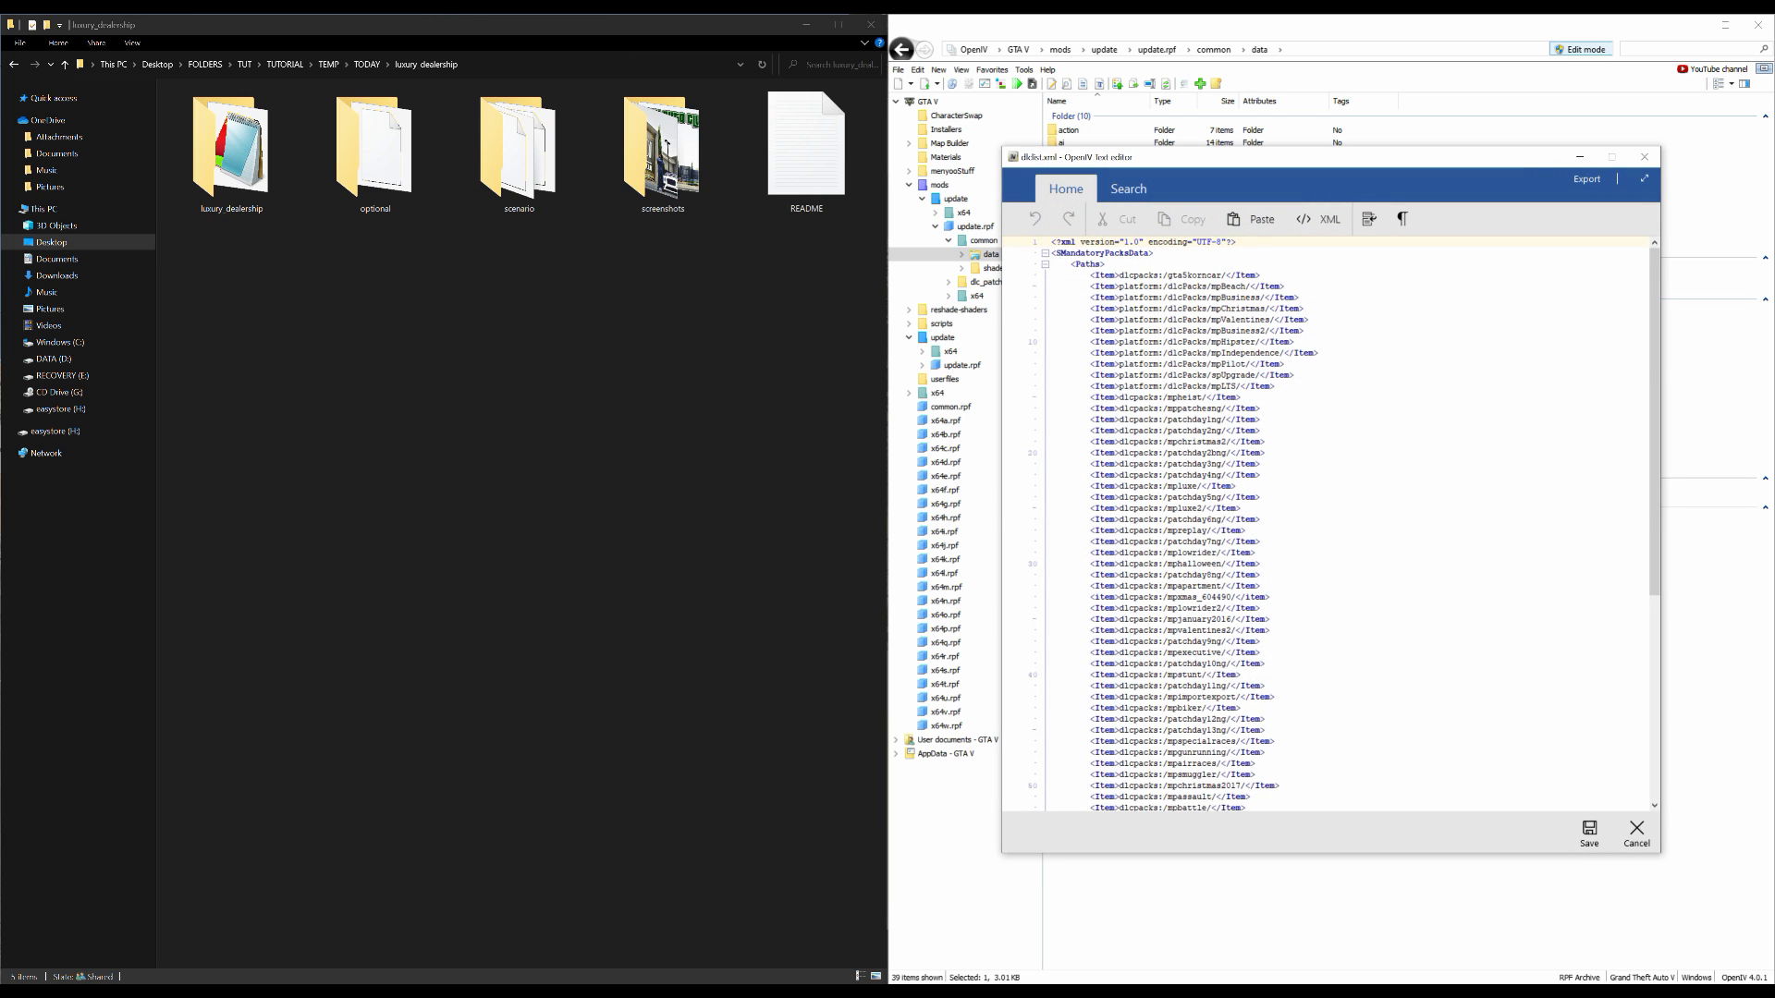
Duplicate the last gtr Item line onto a new line below it
{"action": "scroll", "coordinate": [1331, 517], "scroll_direction": "down", "scroll_amount": 10}
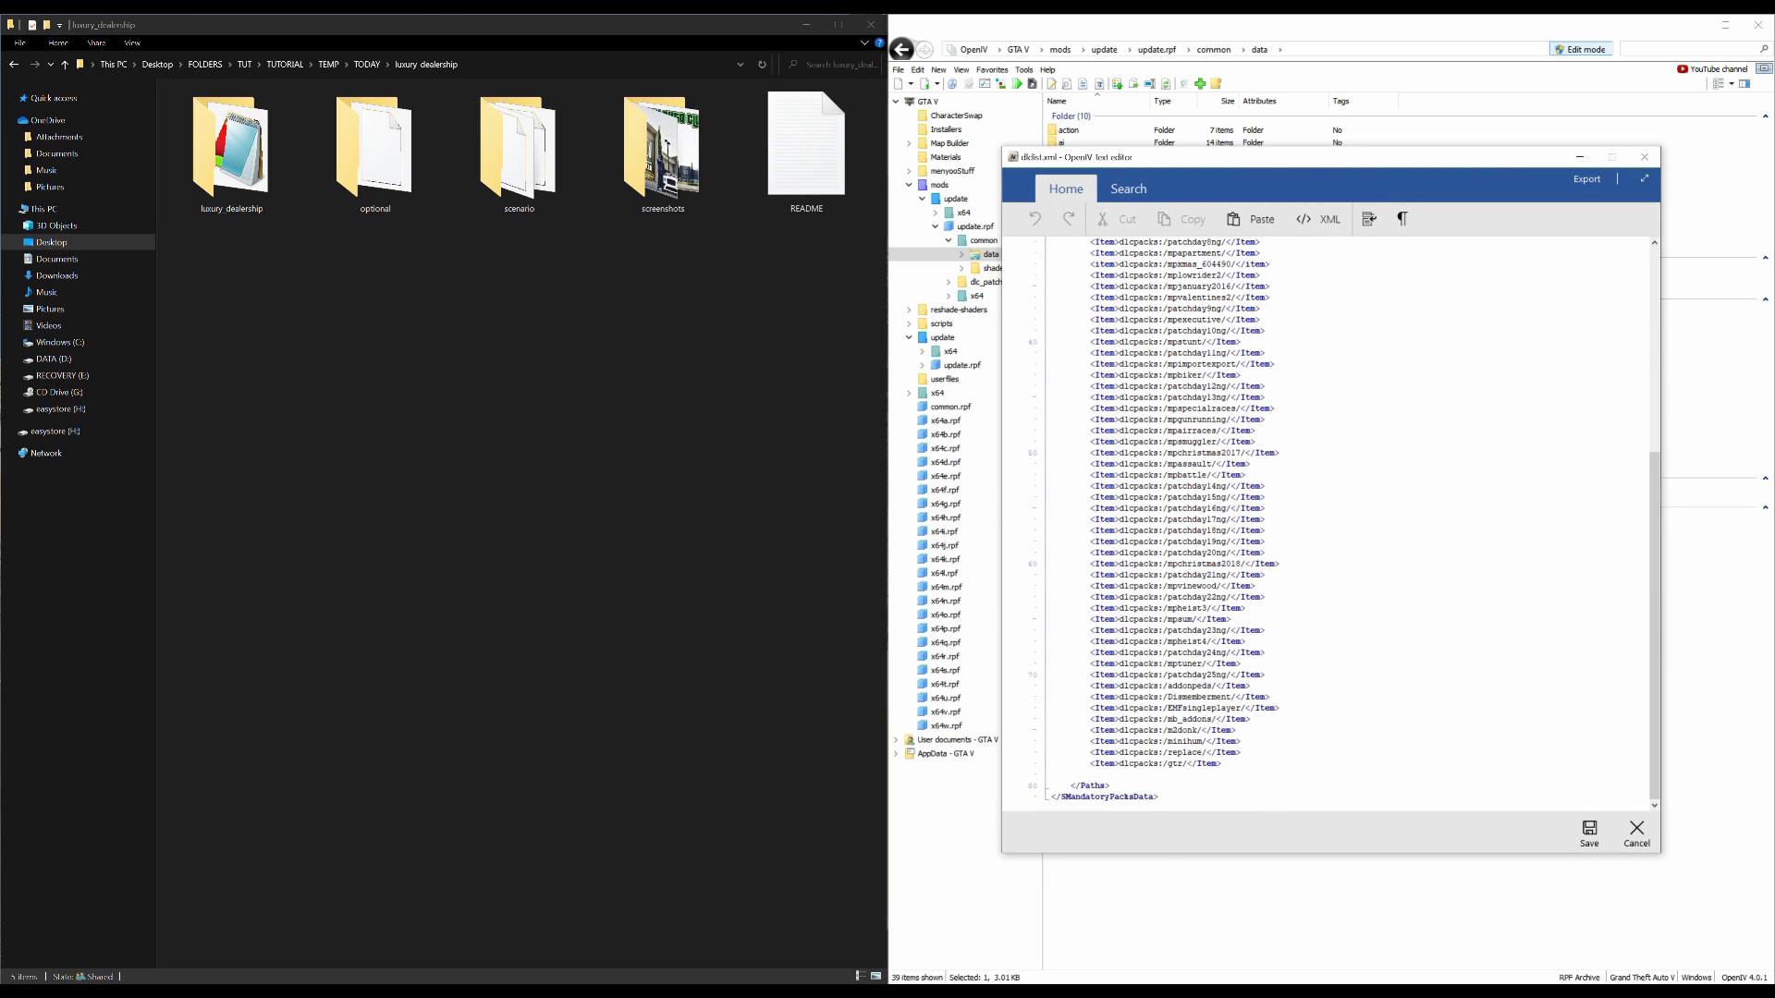
{"action": "left_click_drag", "start_coordinate": [1222, 764], "coordinate": [1094, 764]}
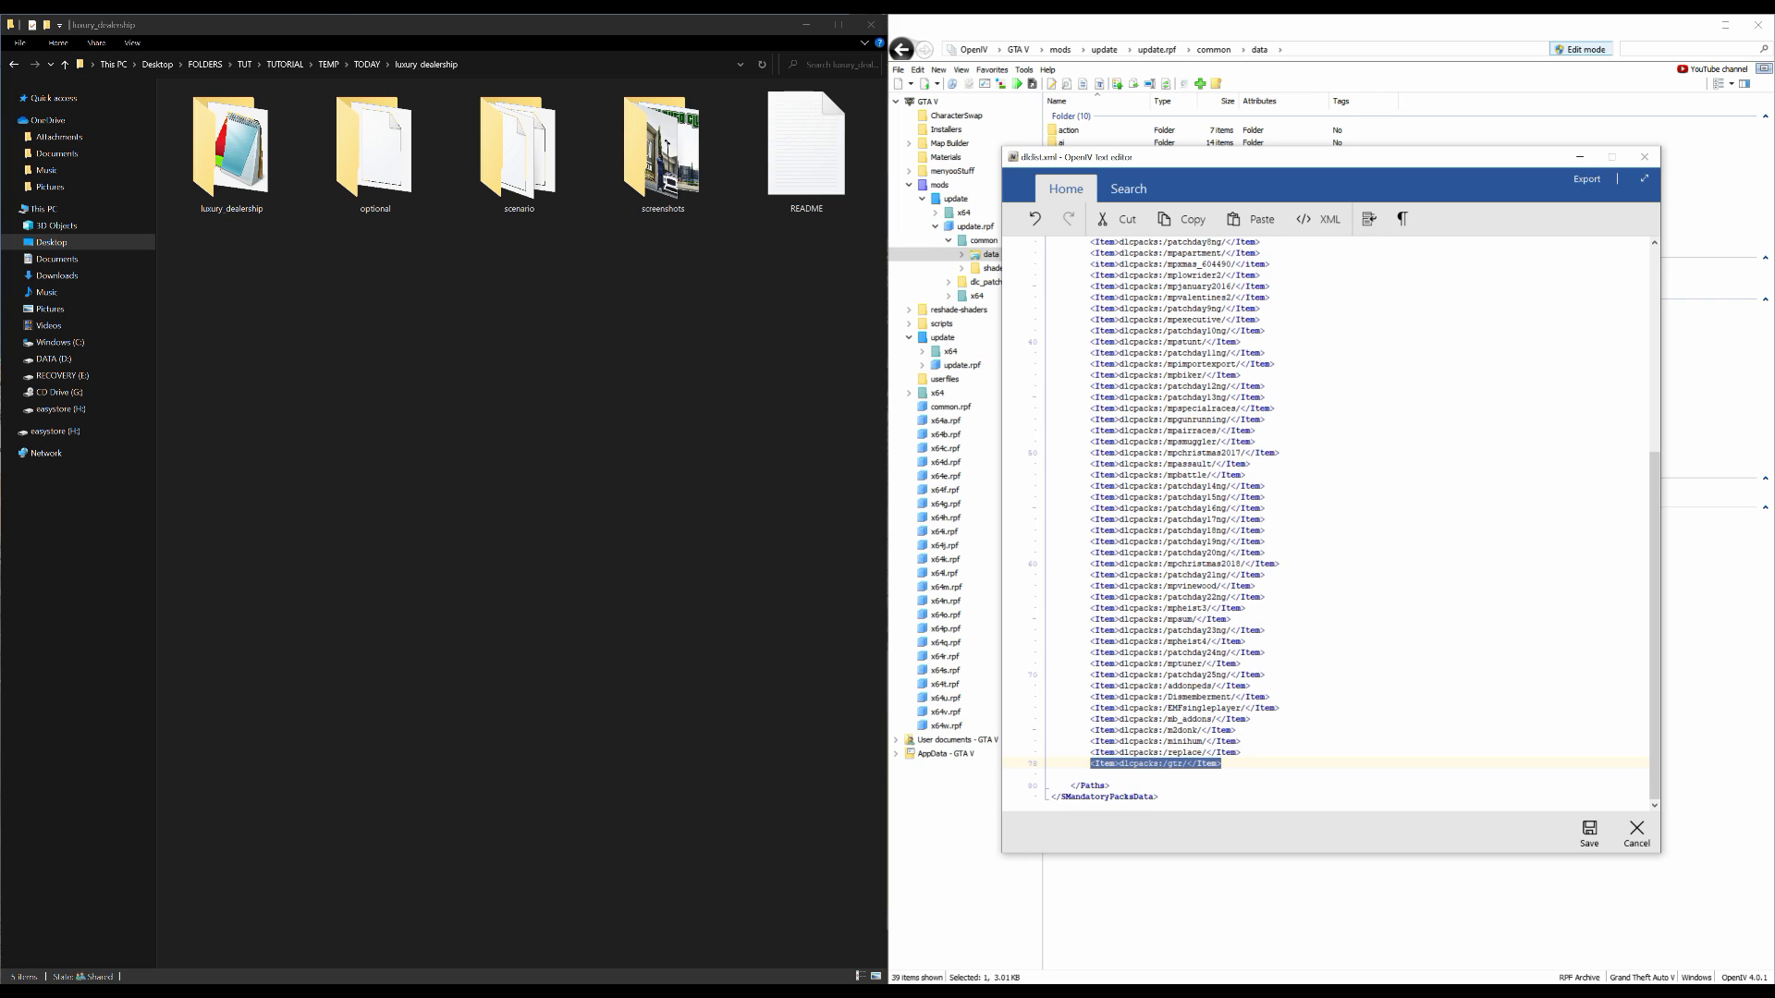
{"action": "right_click", "coordinate": [1109, 767]}
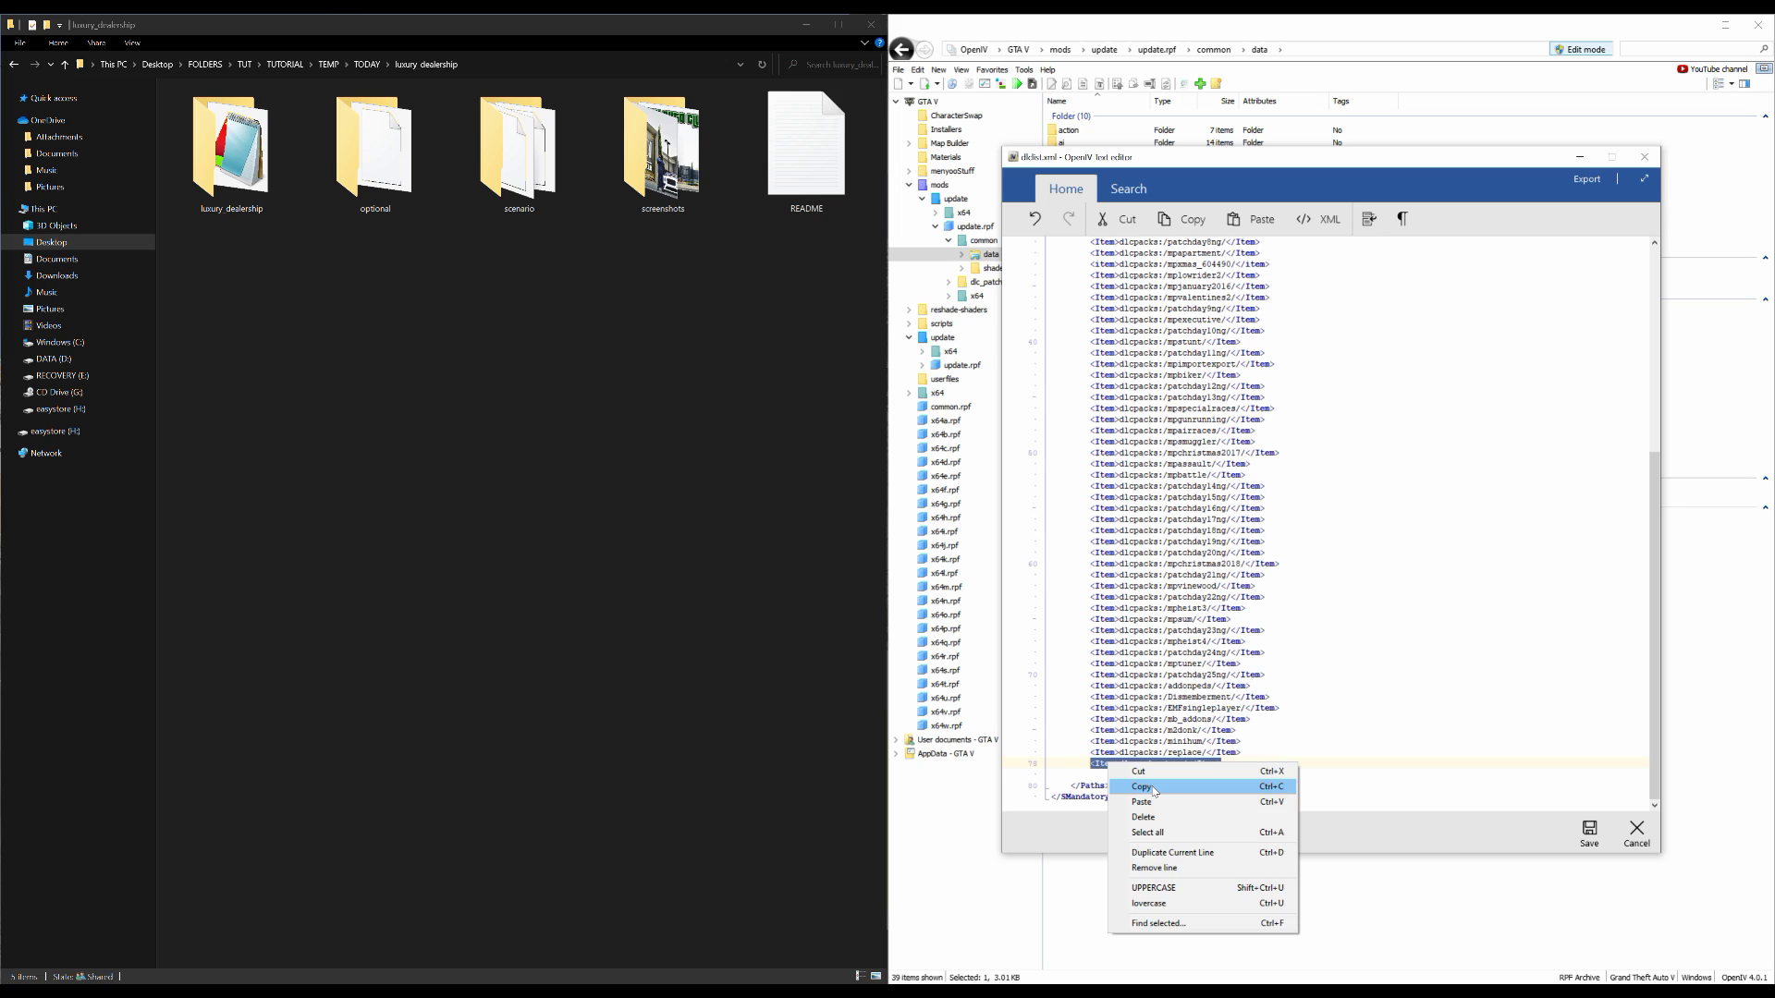
{"action": "left_click", "coordinate": [1146, 784]}
{"action": "left_click", "coordinate": [1223, 763]}
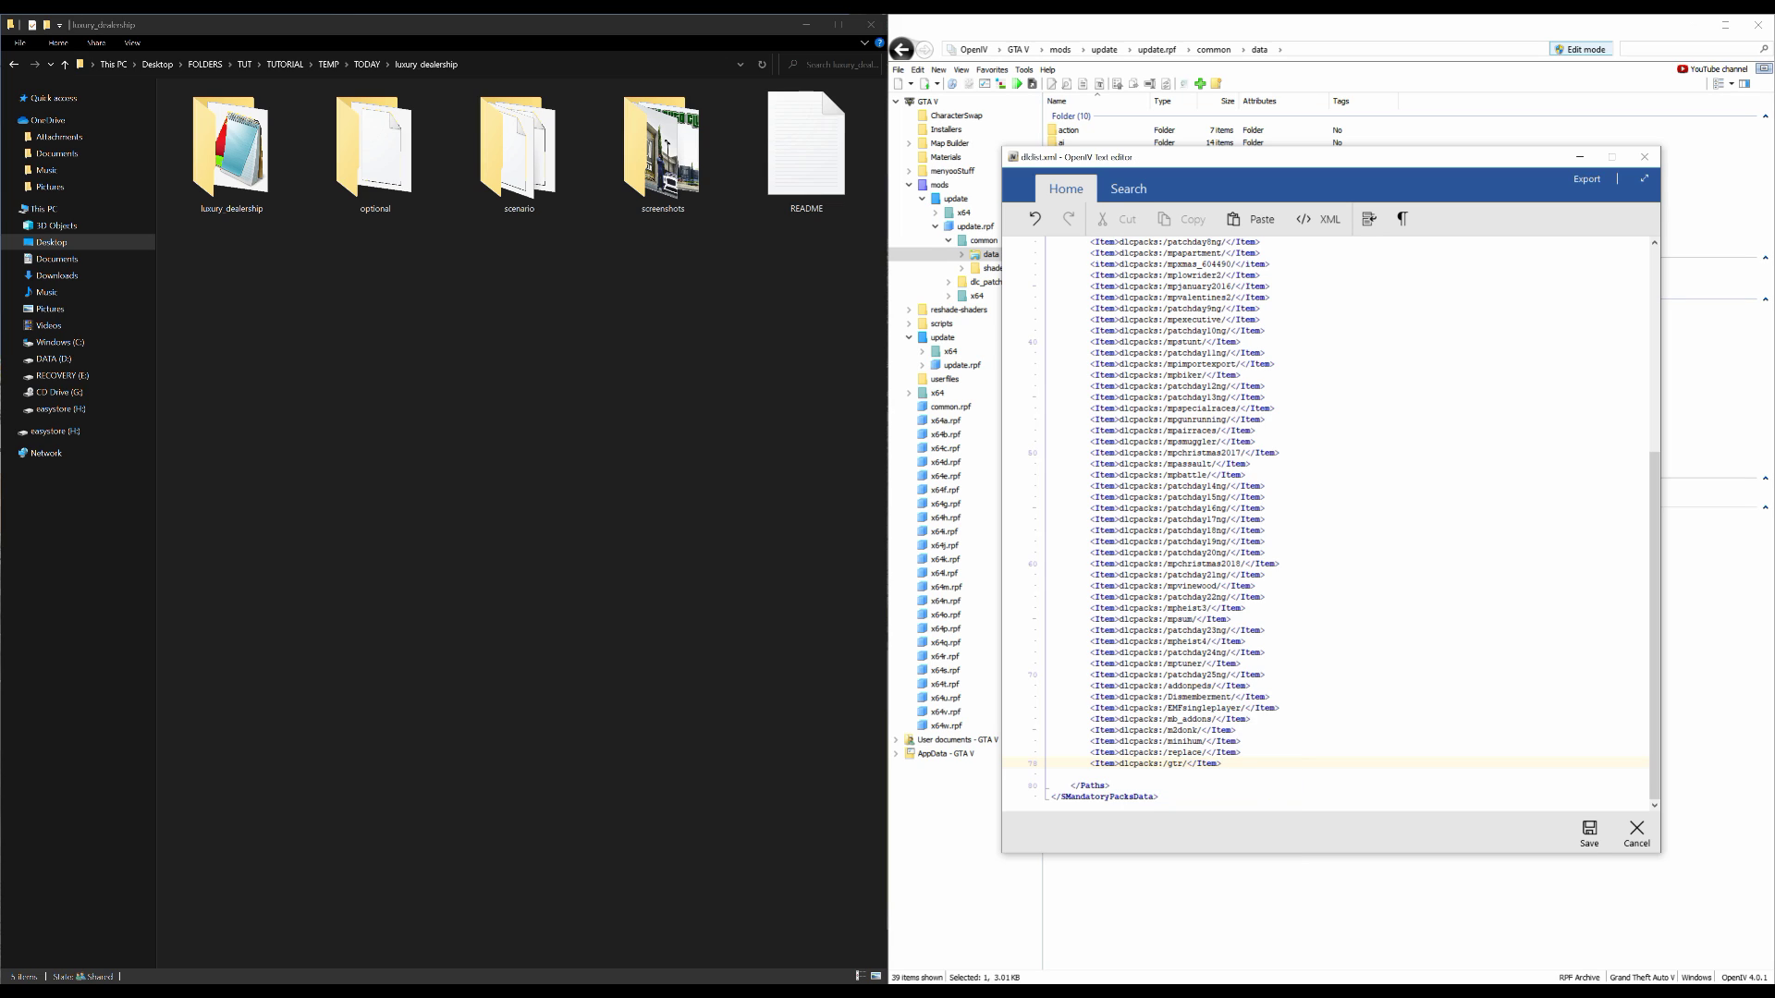
{"action": "key", "text": "Return"}
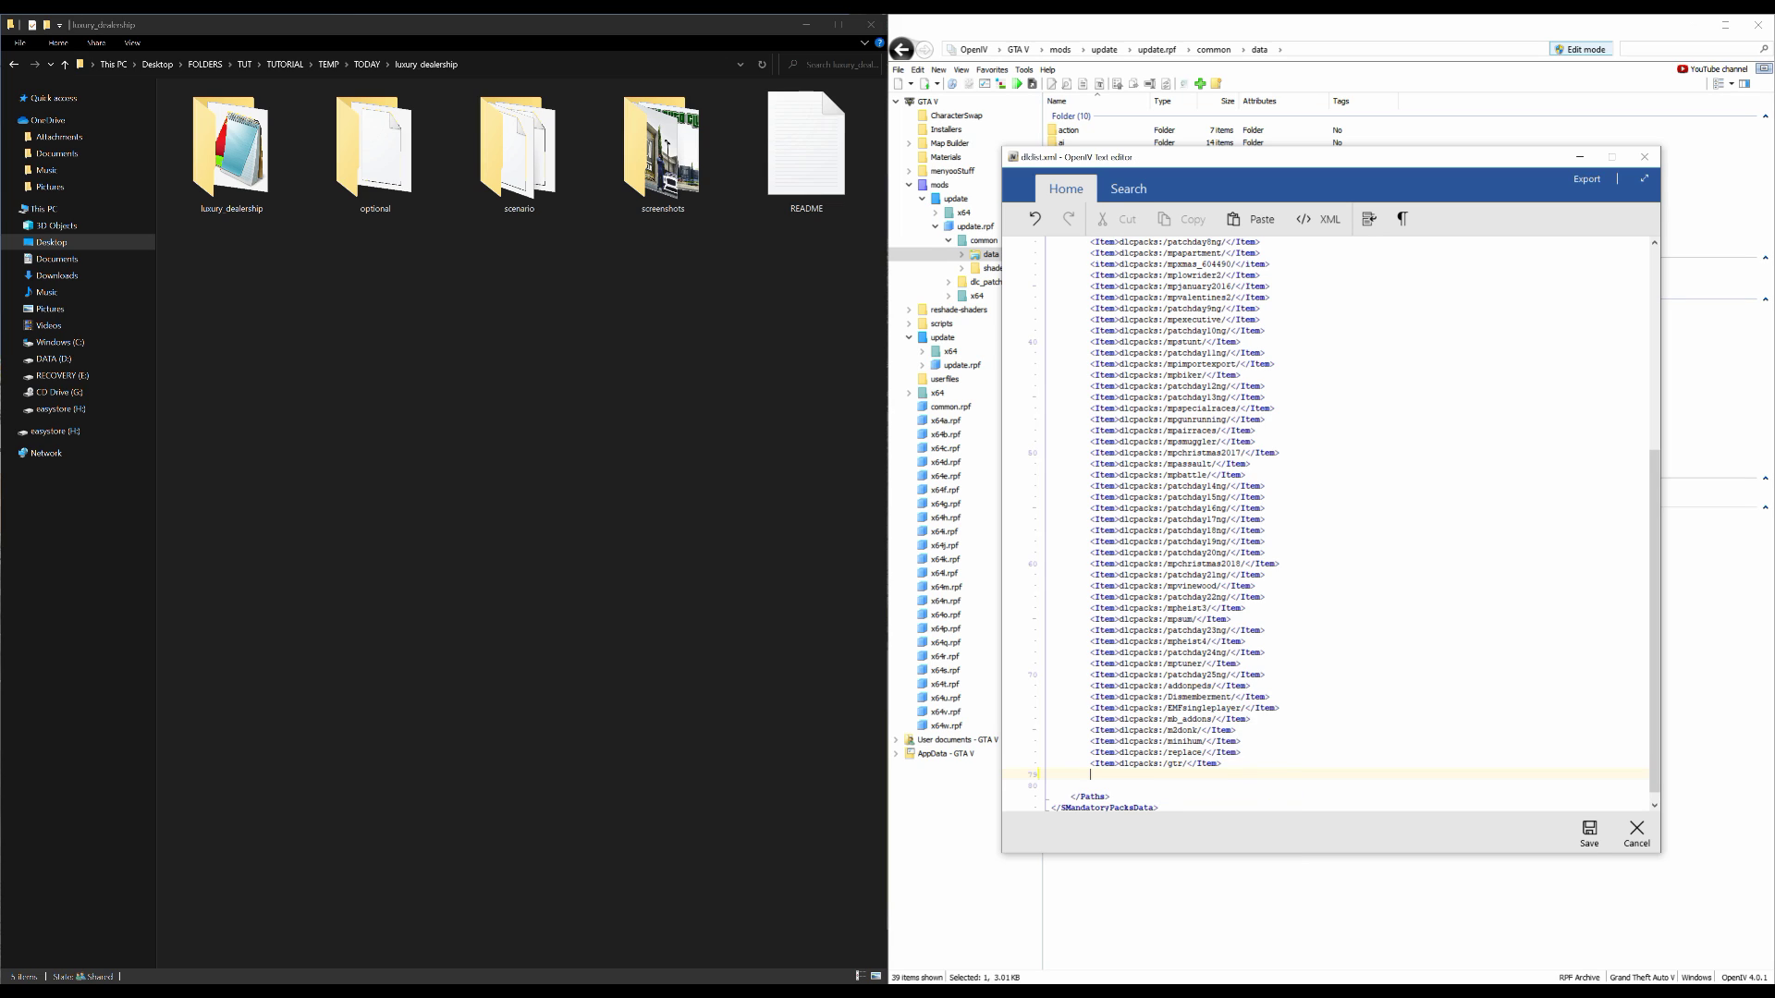
{"action": "right_click", "coordinate": [1110, 774]}
{"action": "left_click", "coordinate": [1147, 814]}
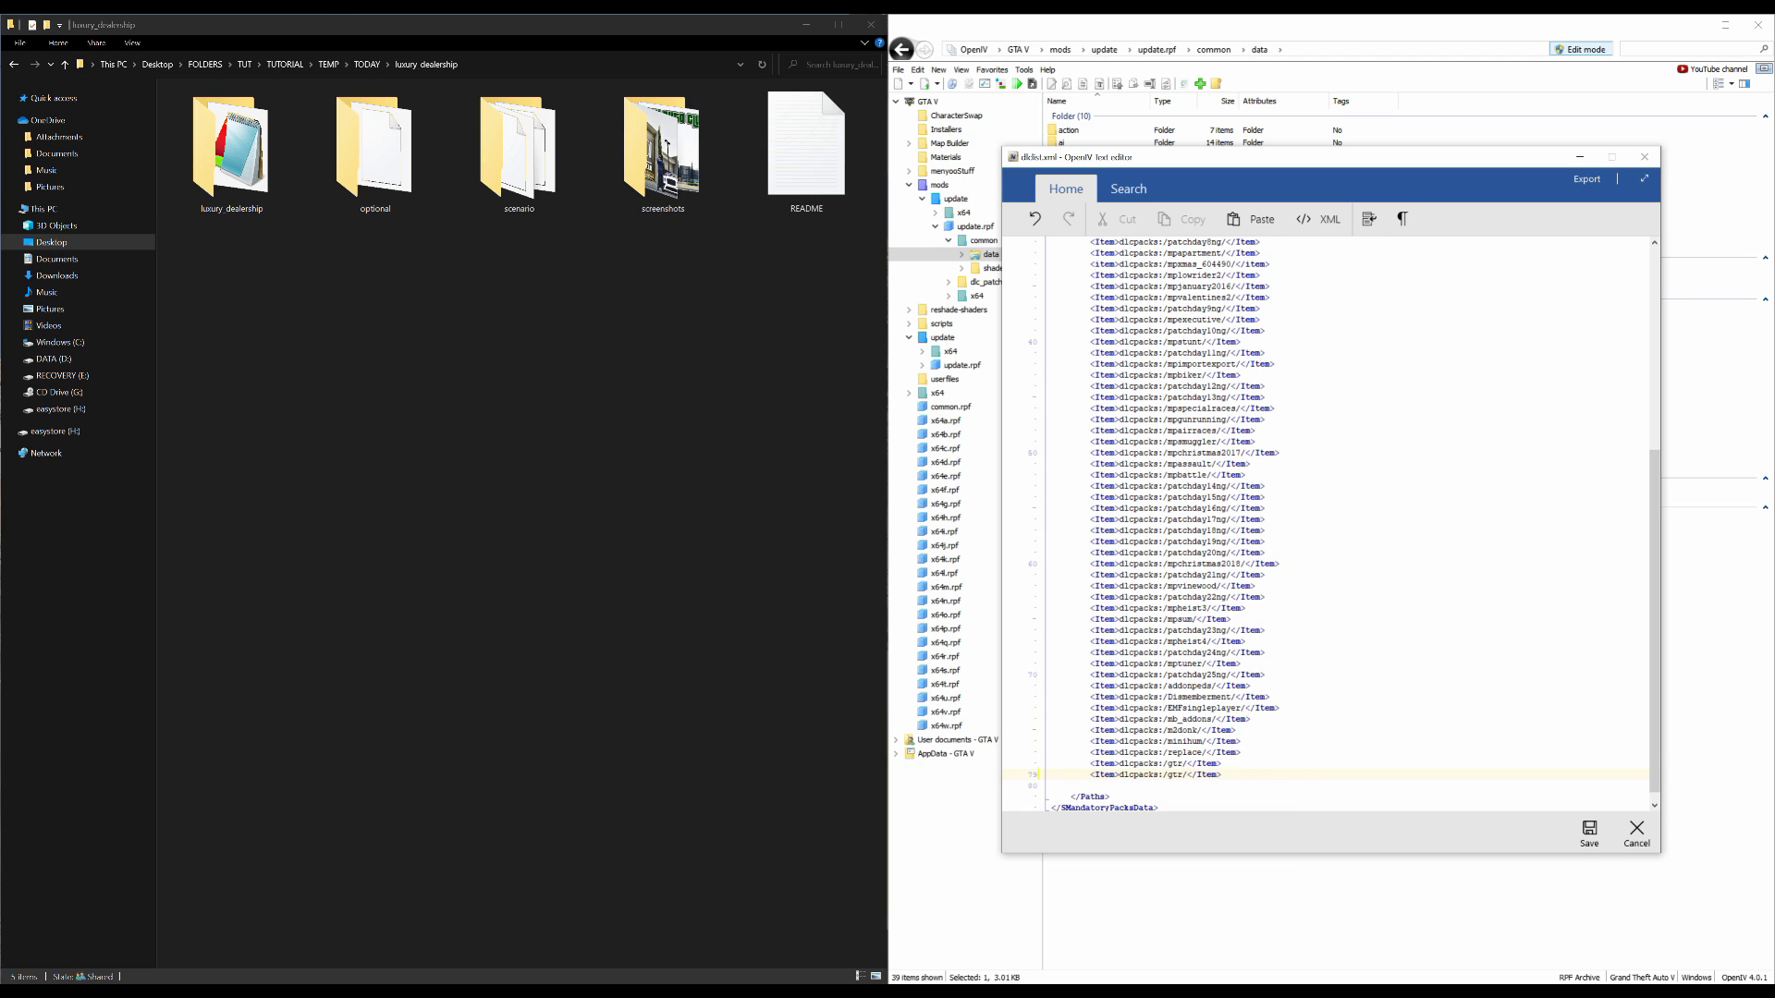
Replace gtr with luxury_dealership on the new line and save dlclist.xml
{"action": "left_click", "coordinate": [230, 215]}
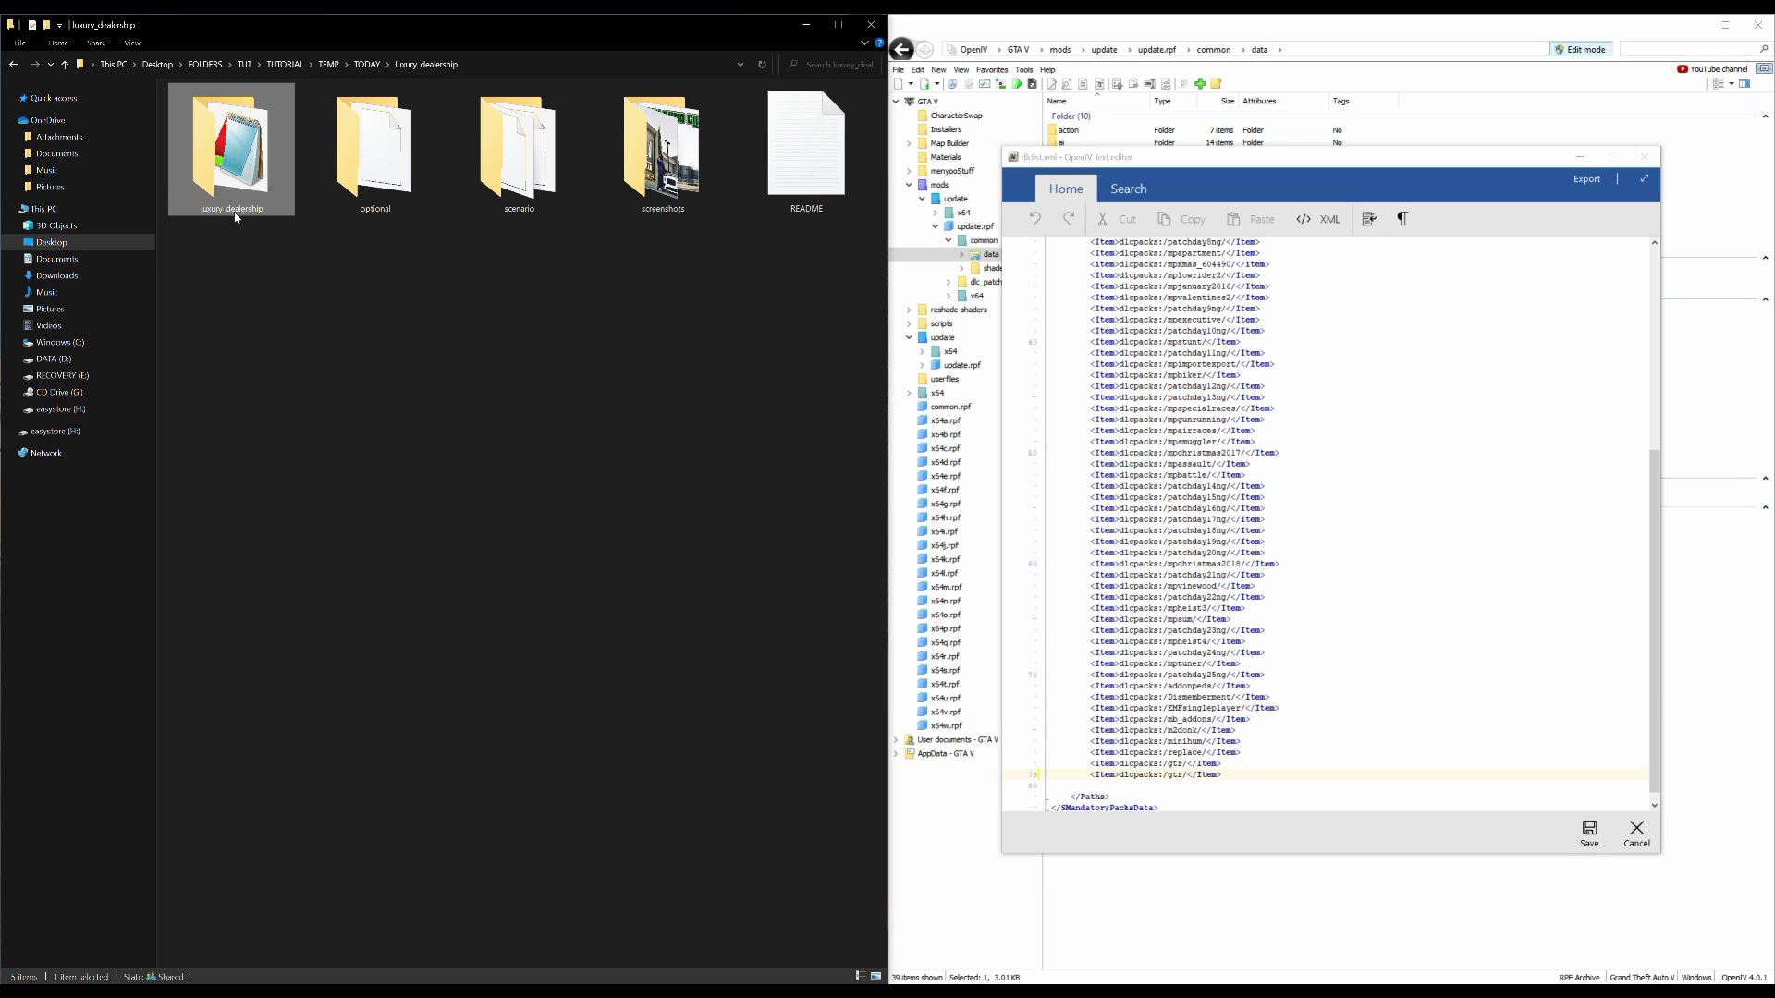
{"action": "right_click", "coordinate": [238, 216]}
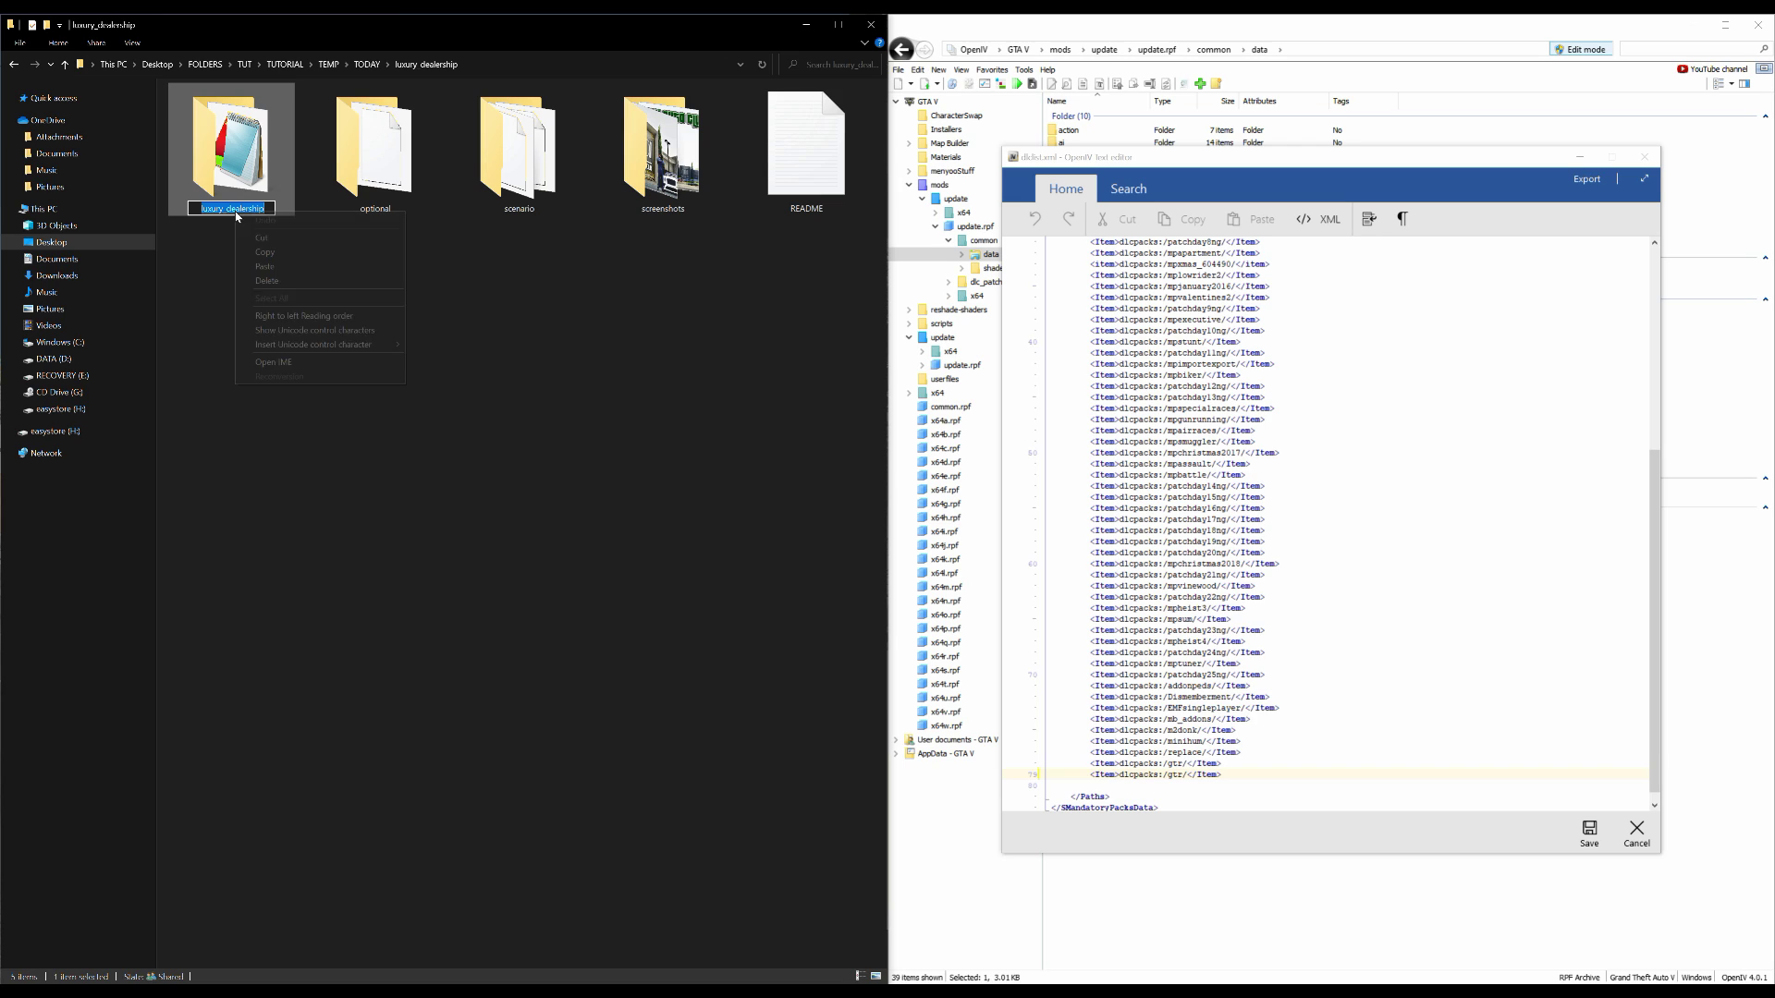
{"action": "key", "text": "m"}
{"action": "key", "text": "ctrl+c"}
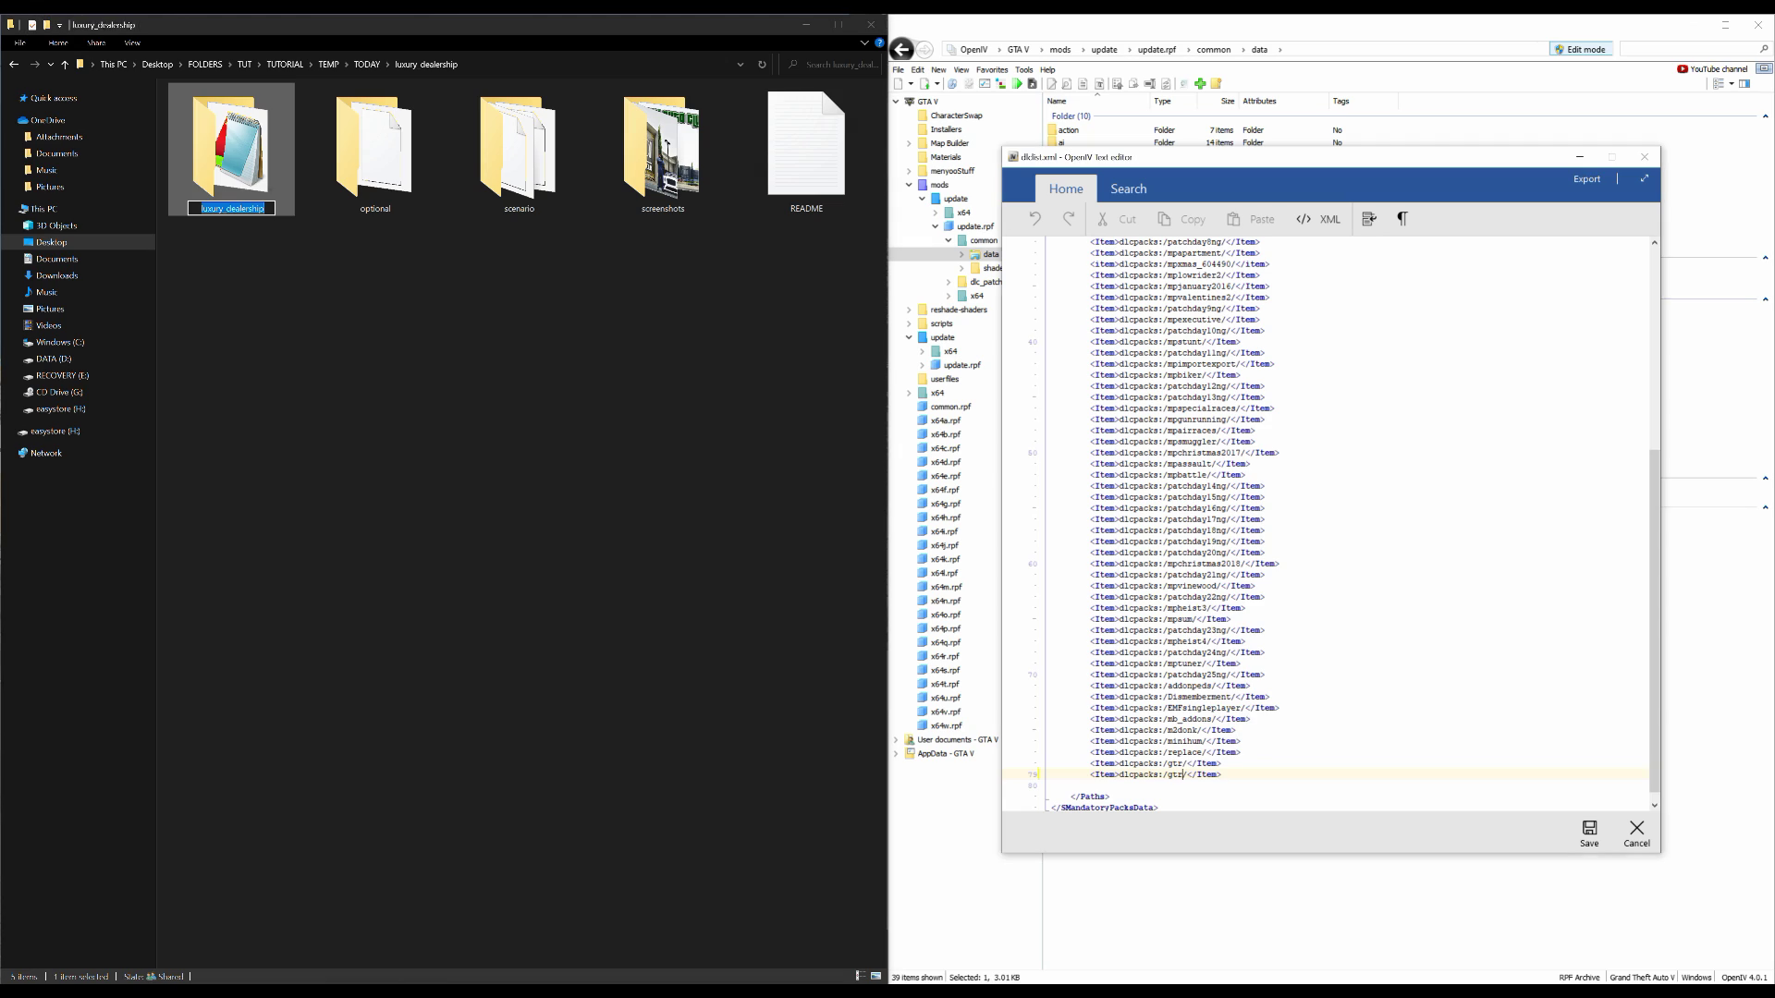
{"action": "left_click", "coordinate": [1174, 773]}
{"action": "double_click", "coordinate": [1174, 773]}
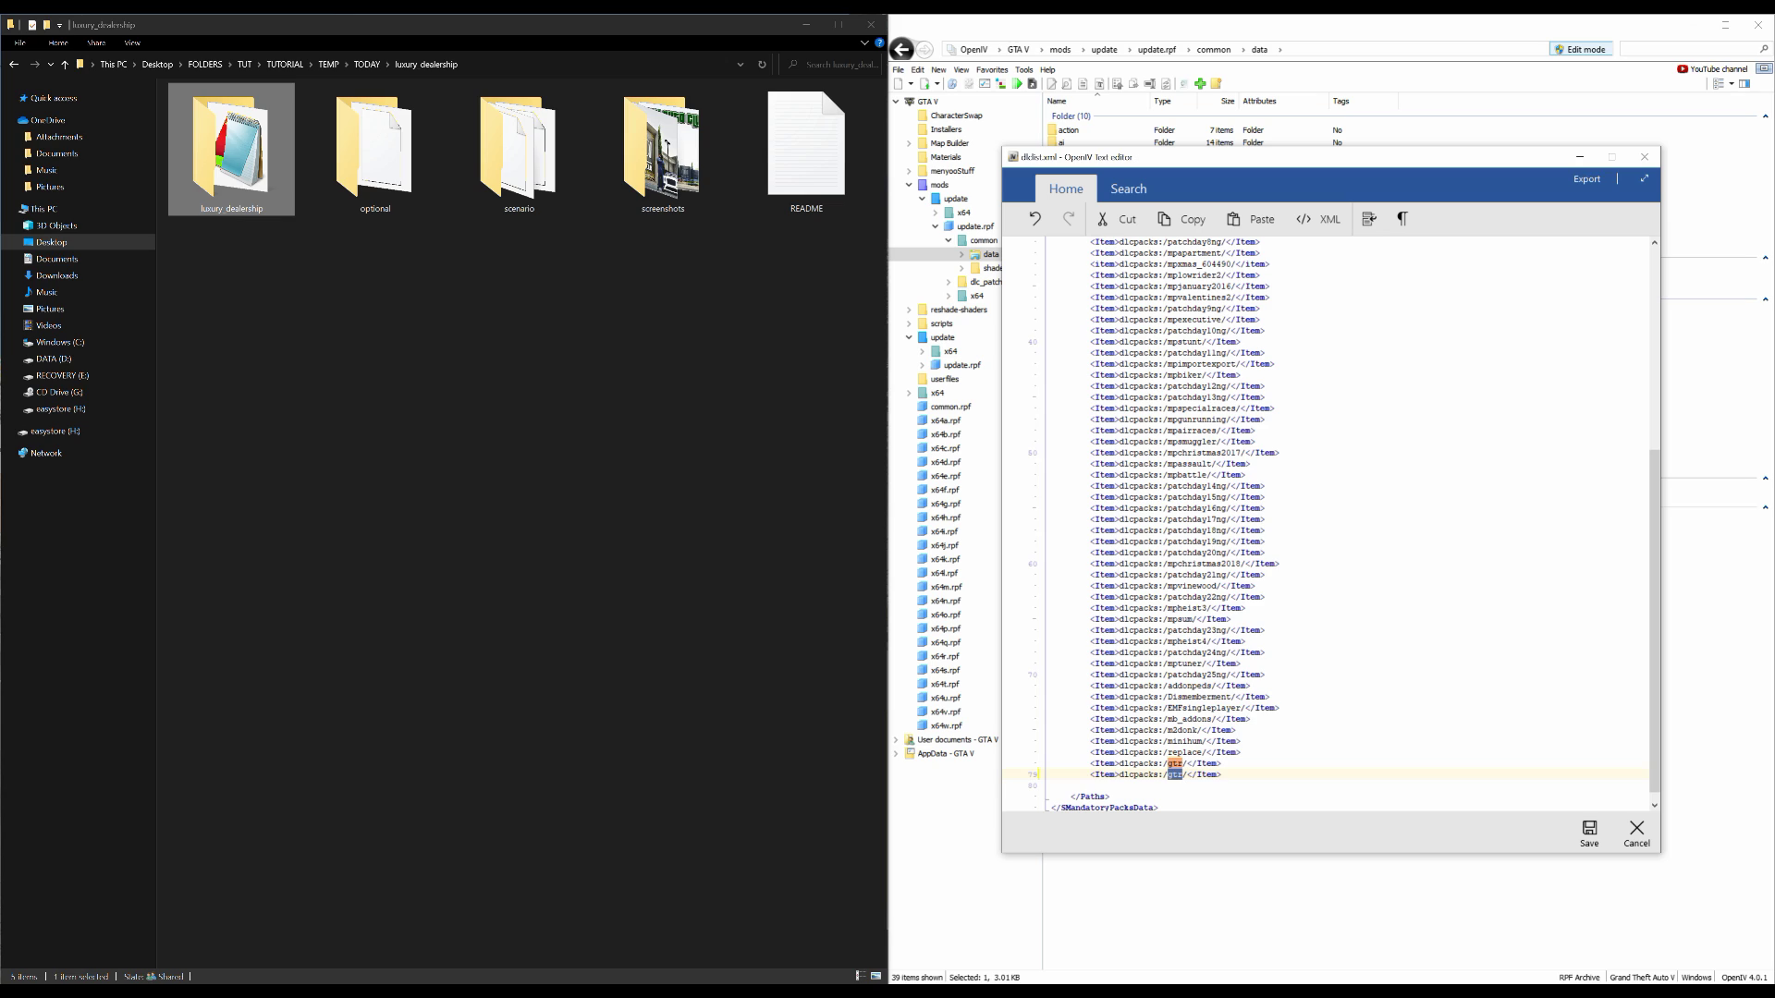
{"action": "key", "text": "ctrl+v"}
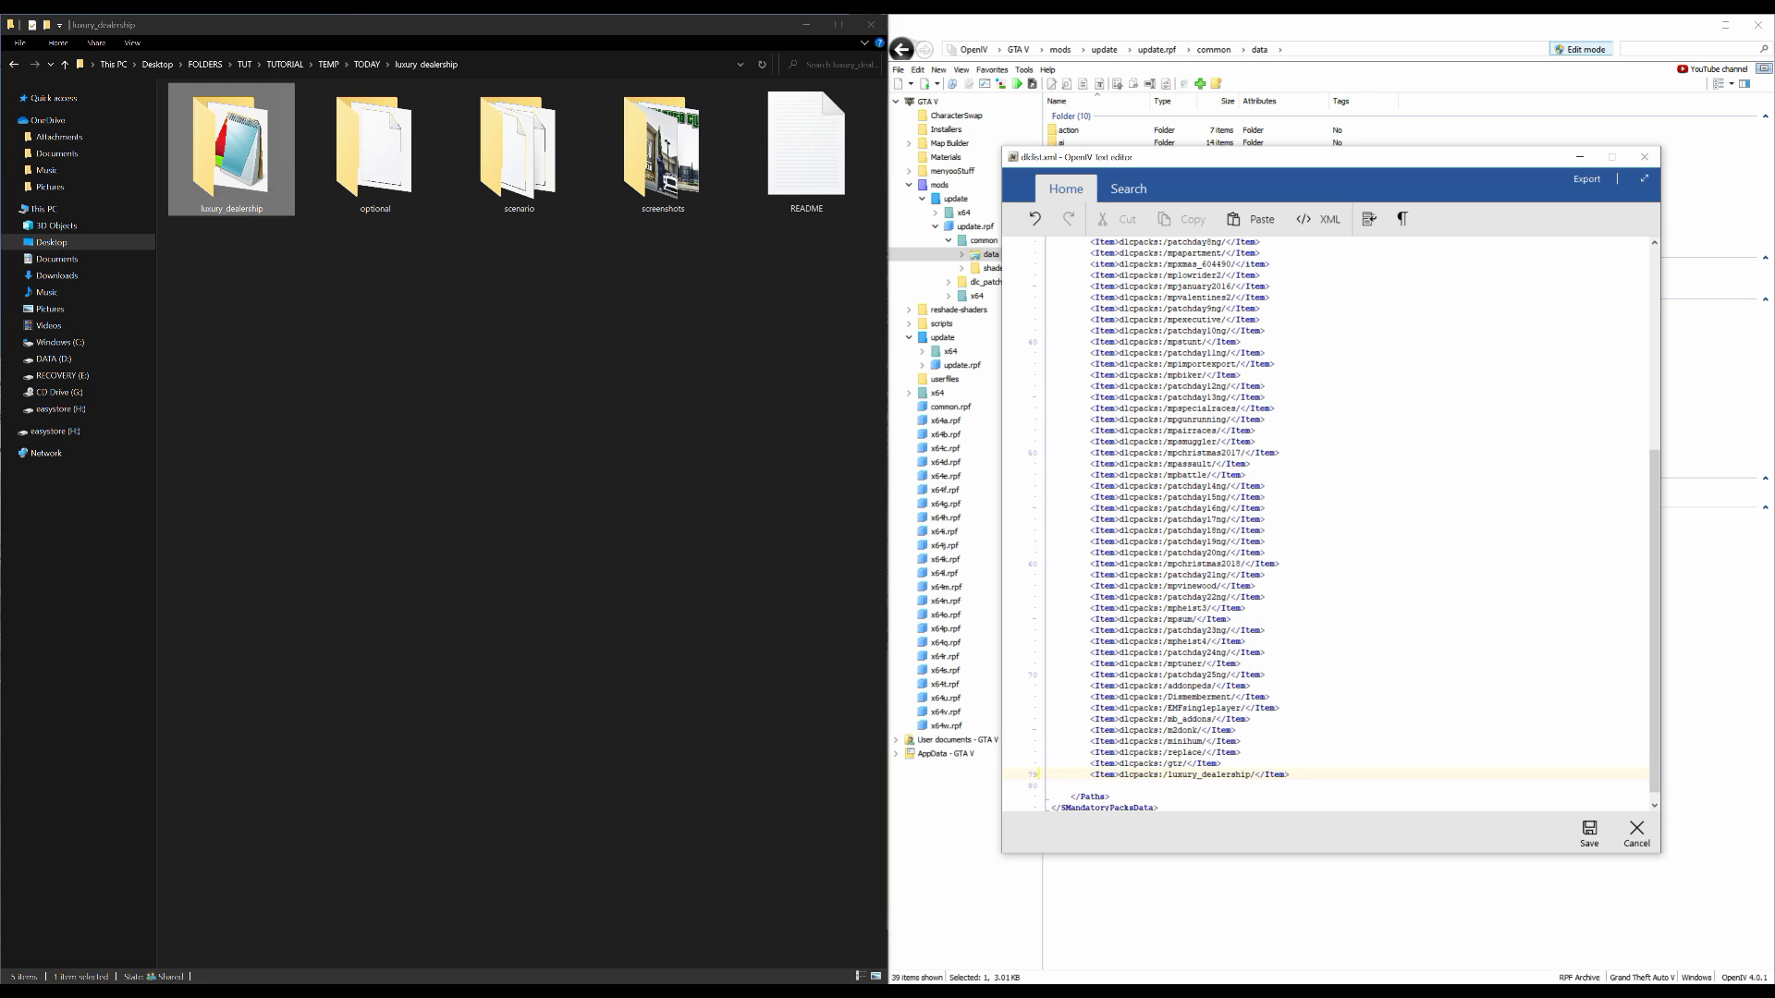
{"action": "left_click_drag", "start_coordinate": [1289, 774], "coordinate": [1093, 779]}
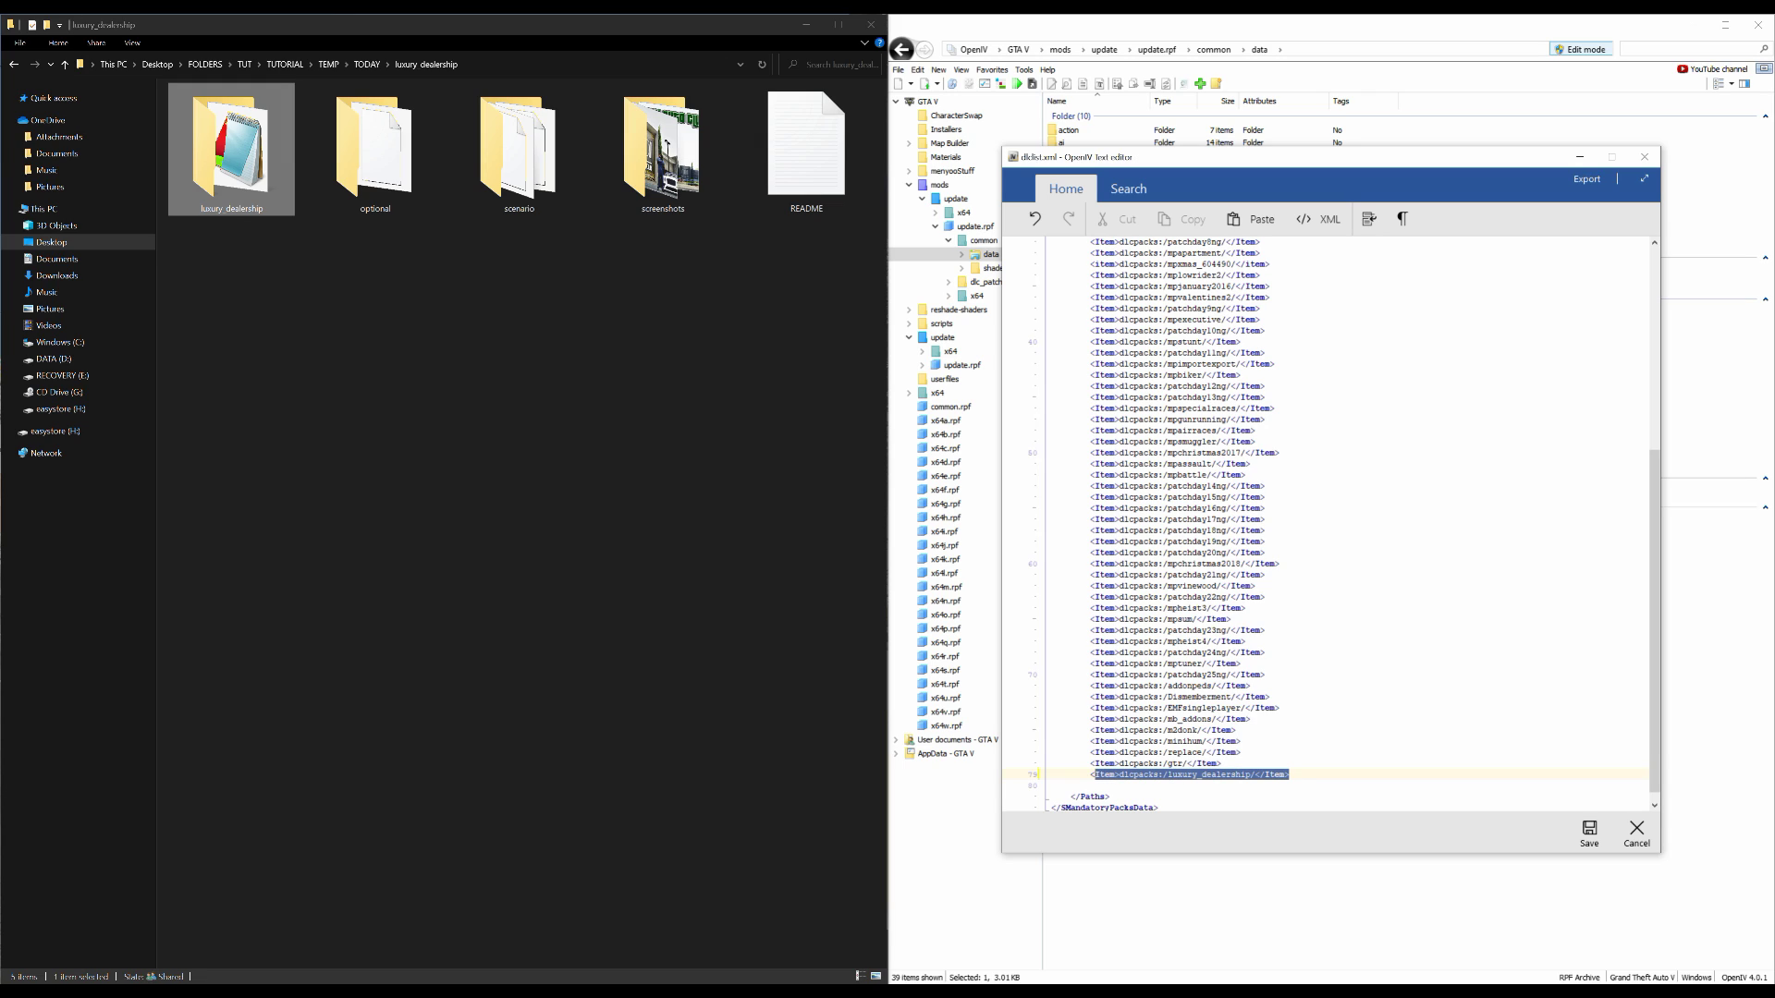
{"action": "left_click", "coordinate": [1202, 779]}
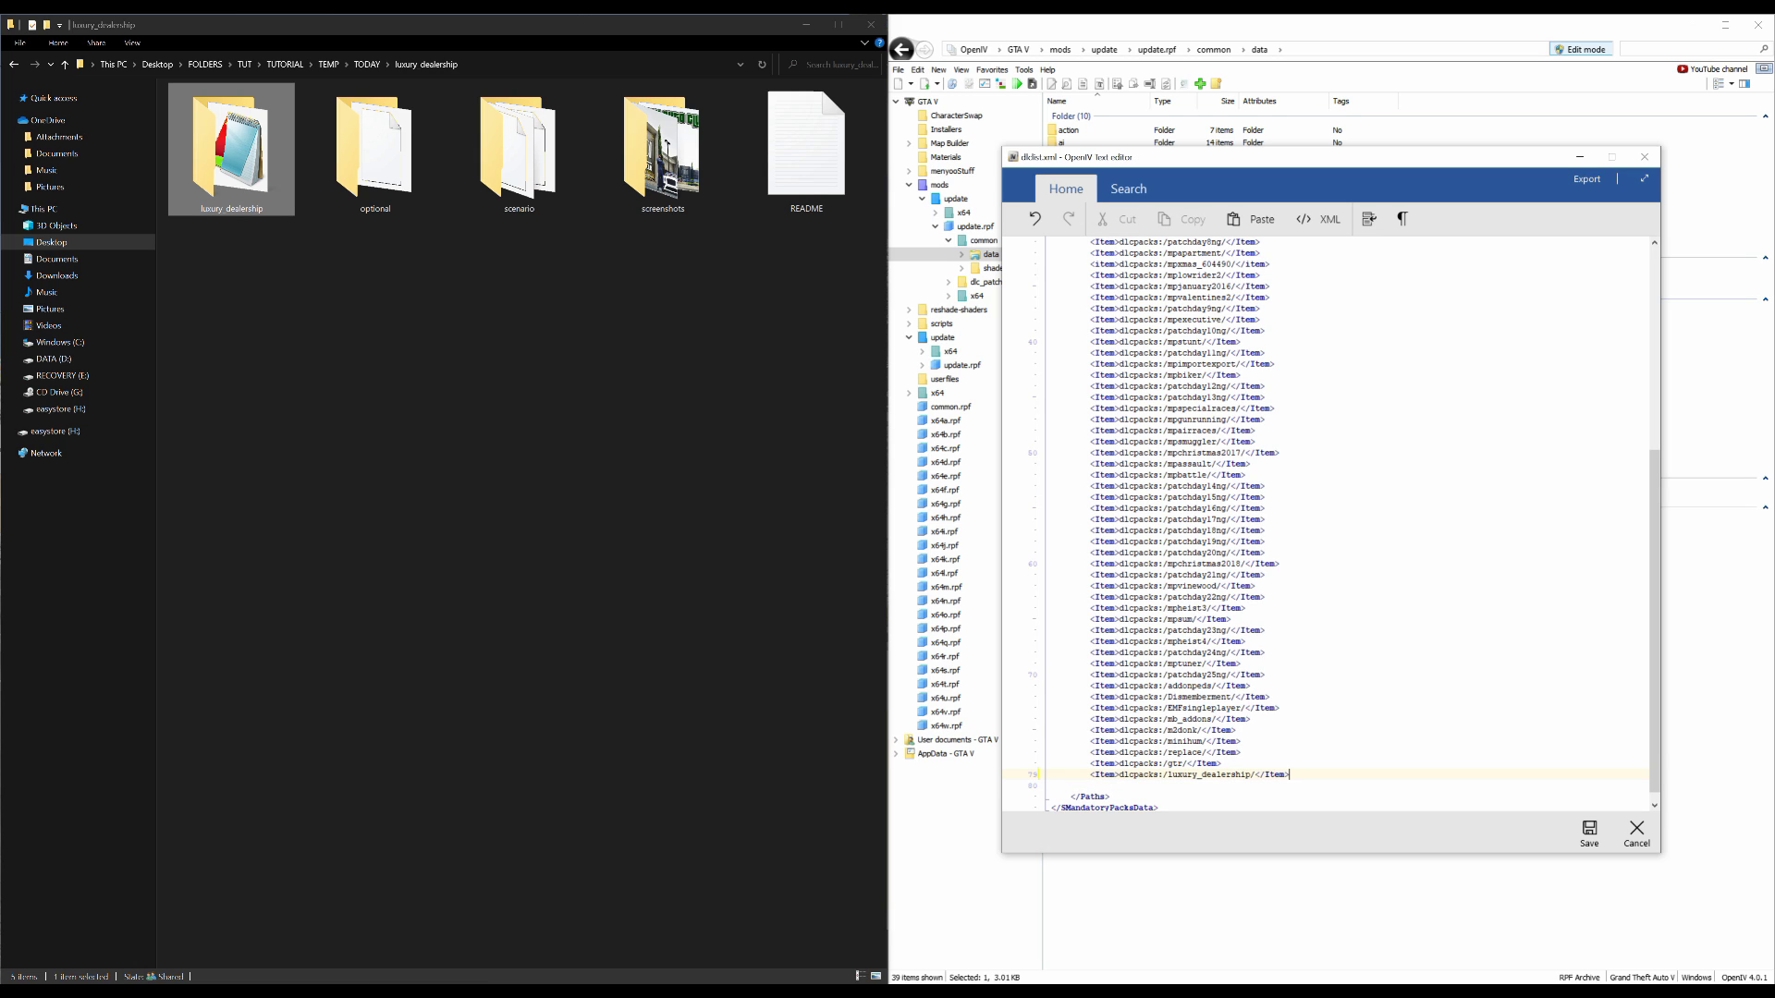
{"action": "left_click", "coordinate": [1586, 832]}
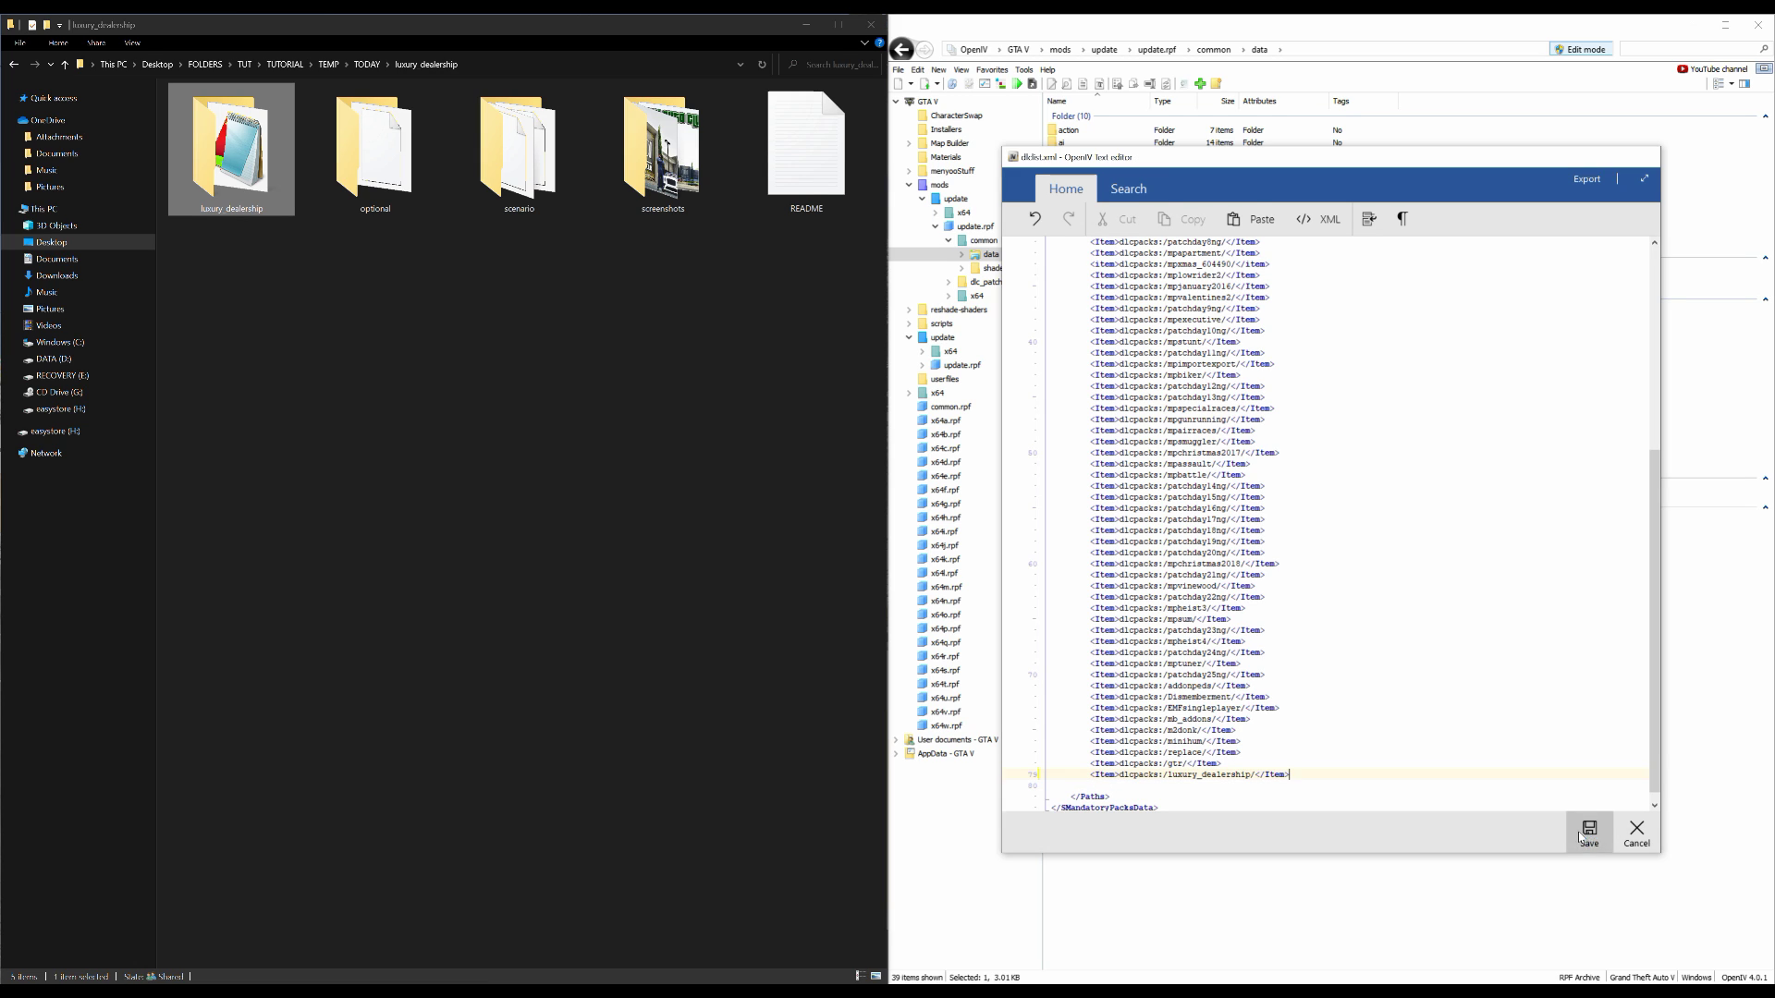
Return OpenIV to the GTA V root, open the mod's README in Notepad, and open x64a.rpf
{"action": "left_click", "coordinate": [910, 84]}
{"action": "left_click", "coordinate": [953, 107]}
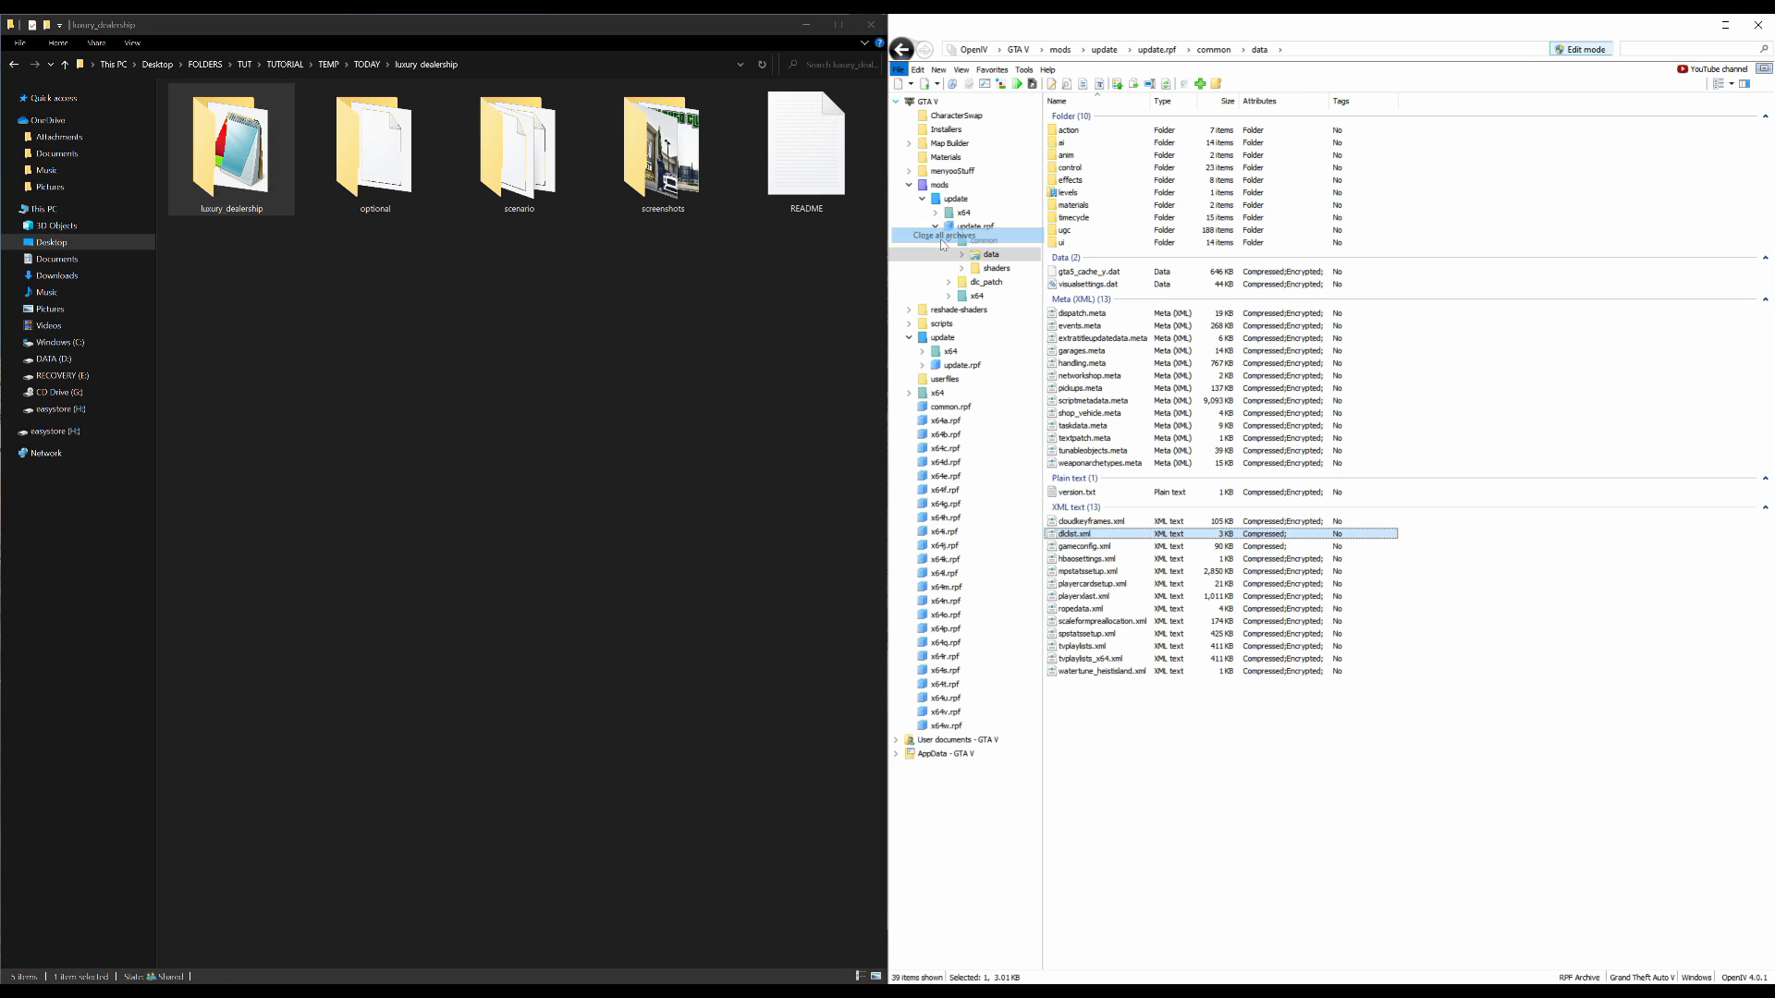
{"action": "left_click", "coordinate": [909, 185]}
{"action": "left_click", "coordinate": [909, 228]}
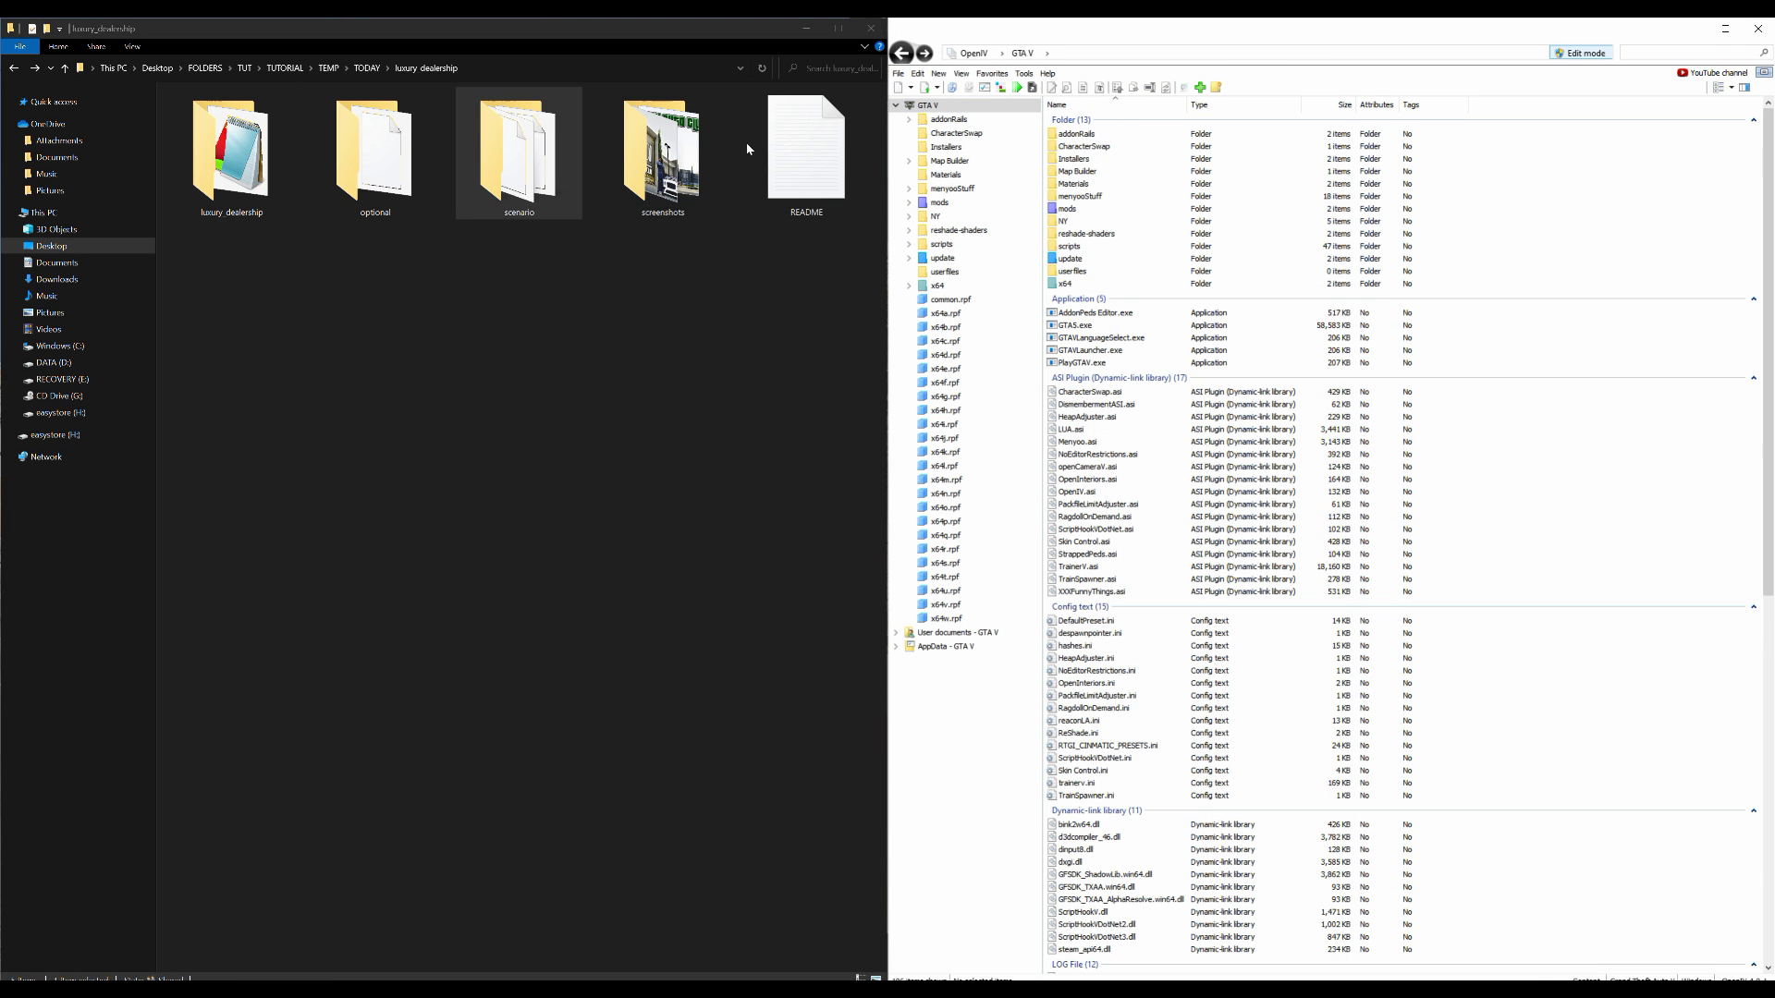
{"action": "double_click", "coordinate": [807, 163]}
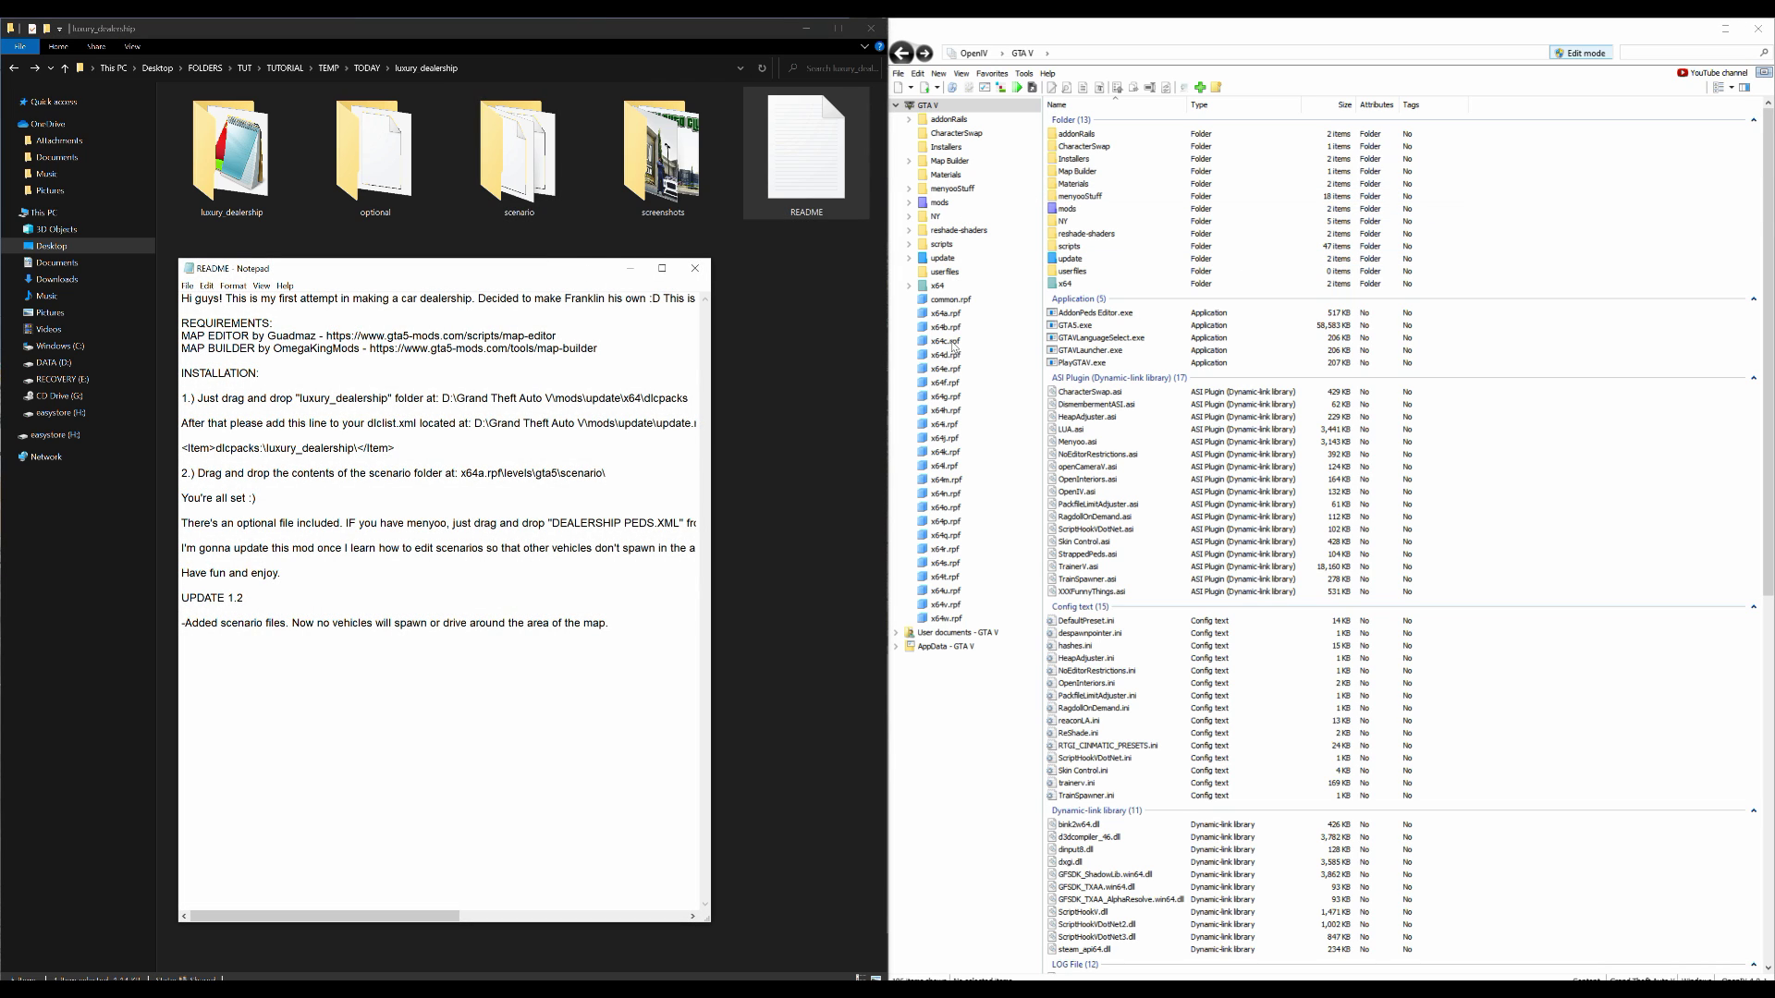
{"action": "left_click", "coordinate": [953, 314]}
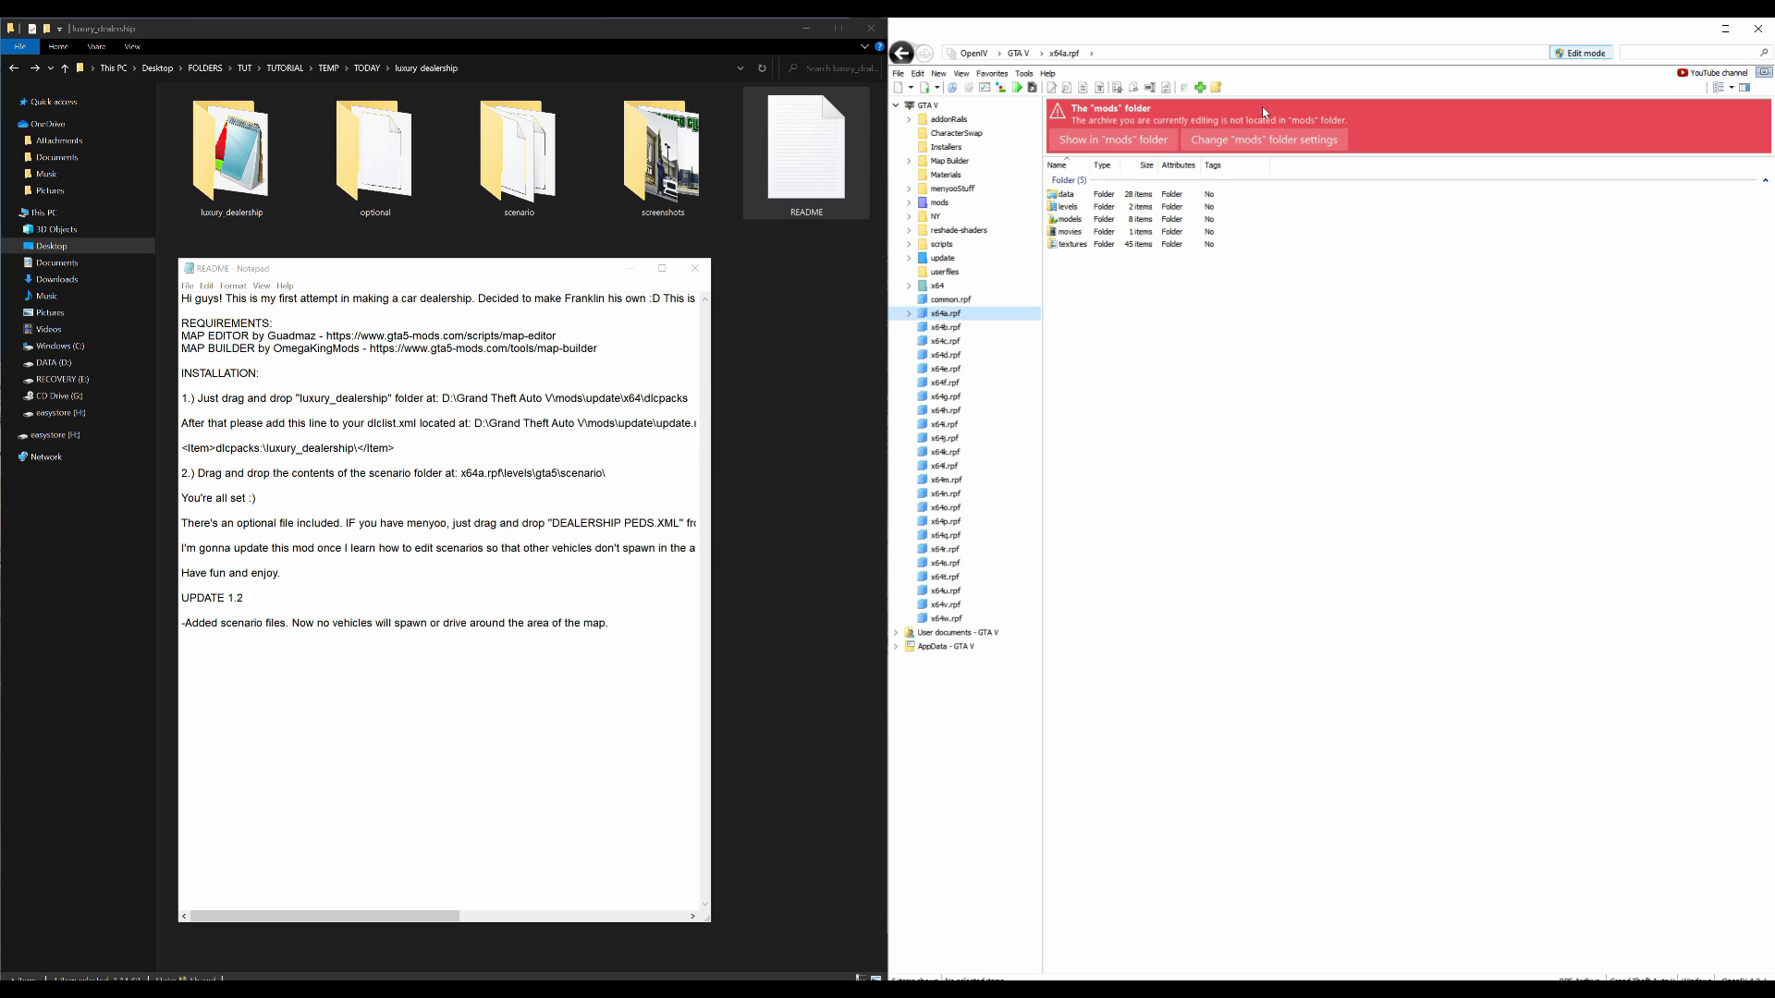
Switch to the mods copy of x64a.rpf and open levels\gta5\scenario
{"action": "left_click", "coordinate": [1083, 144]}
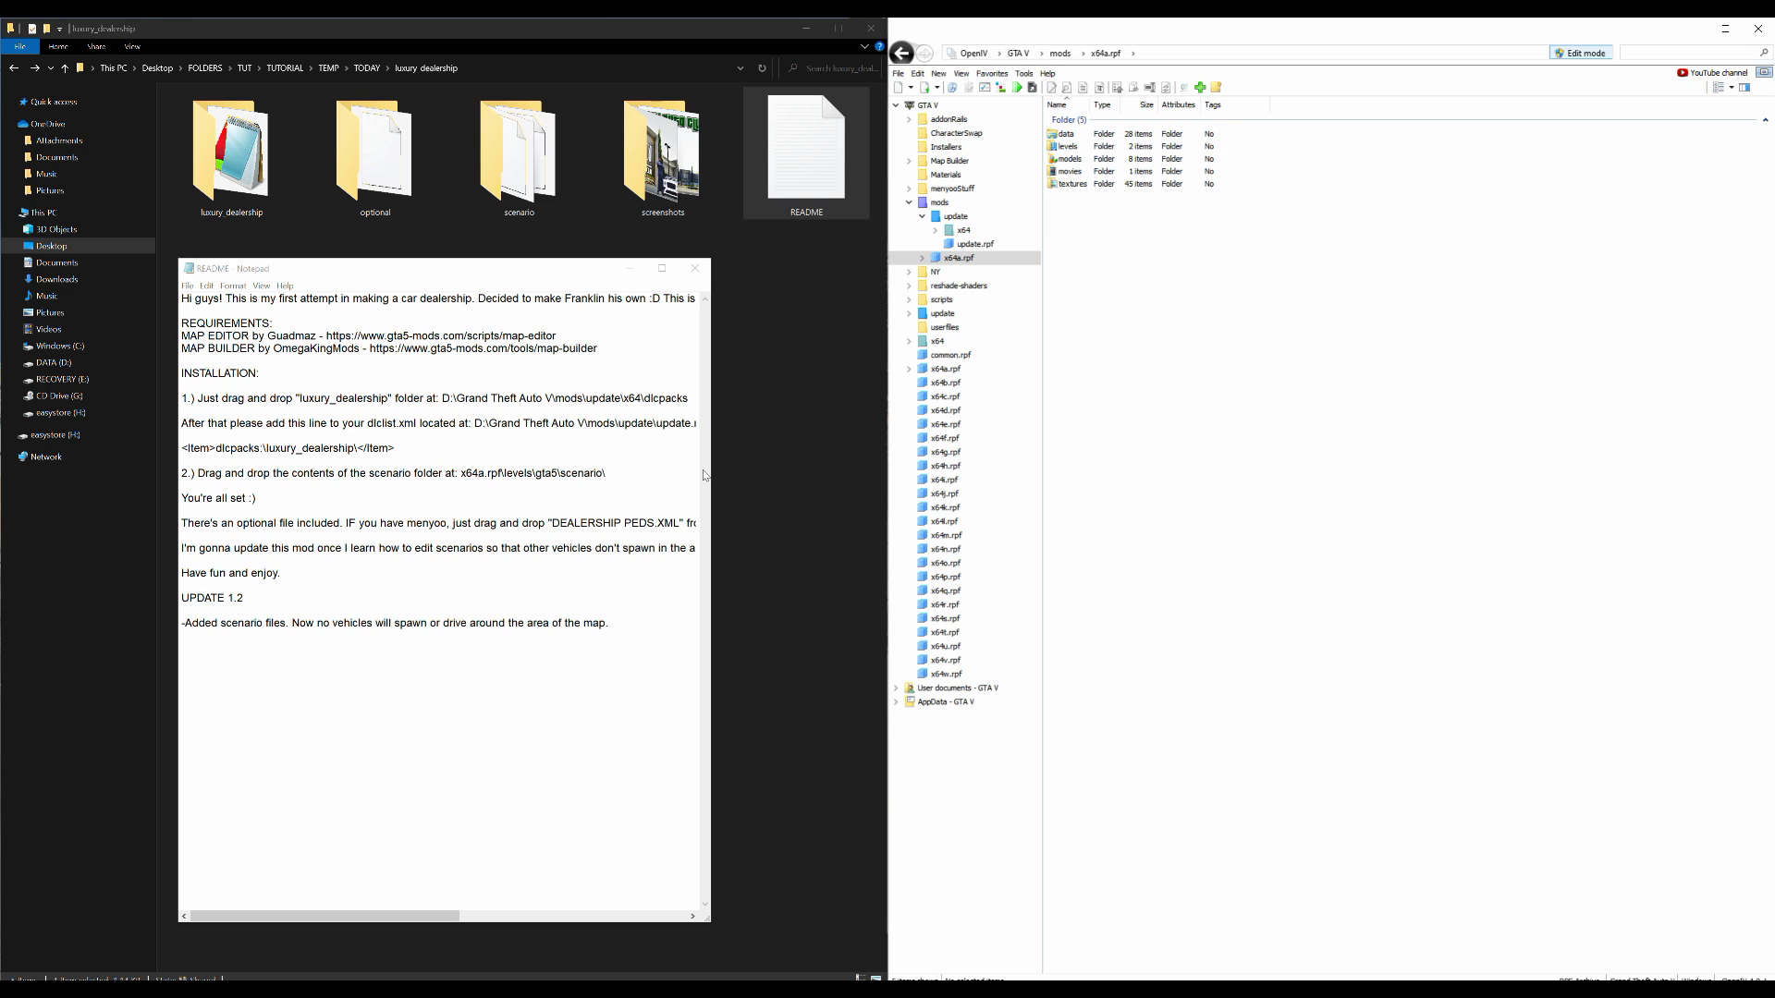
{"action": "left_click_drag", "start_coordinate": [257, 498], "coordinate": [182, 487]}
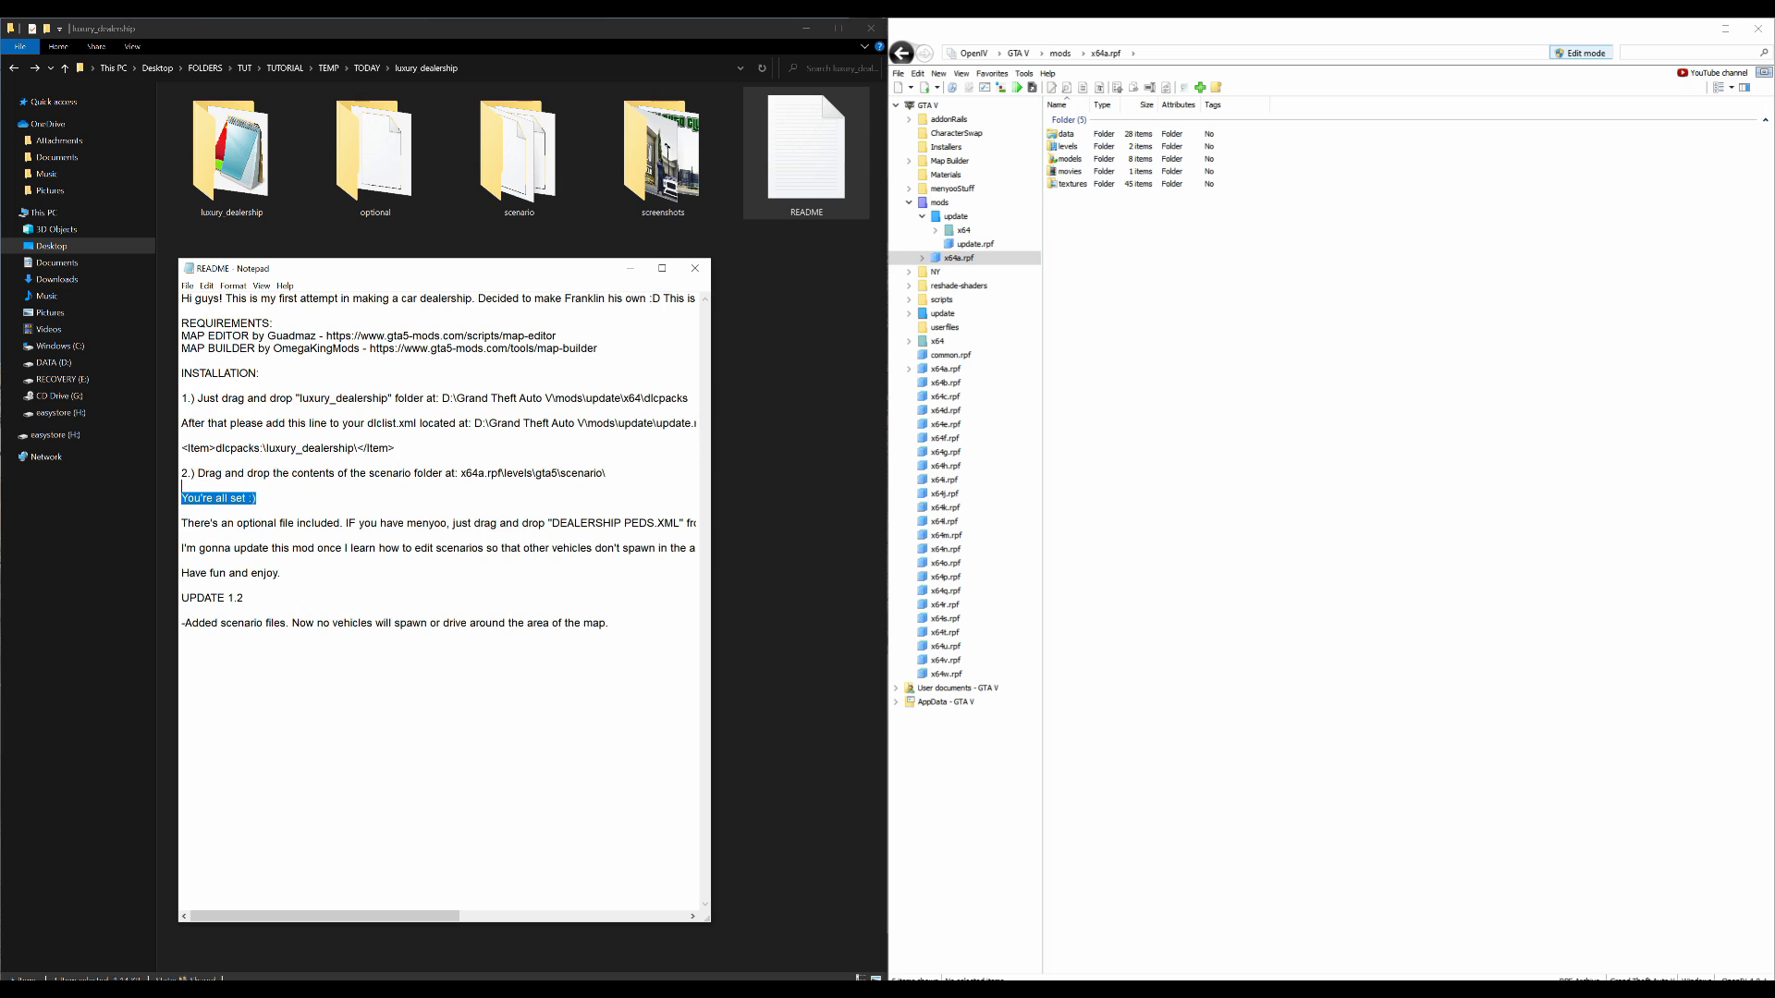
{"action": "double_click", "coordinate": [1088, 148]}
{"action": "left_click", "coordinate": [1070, 148]}
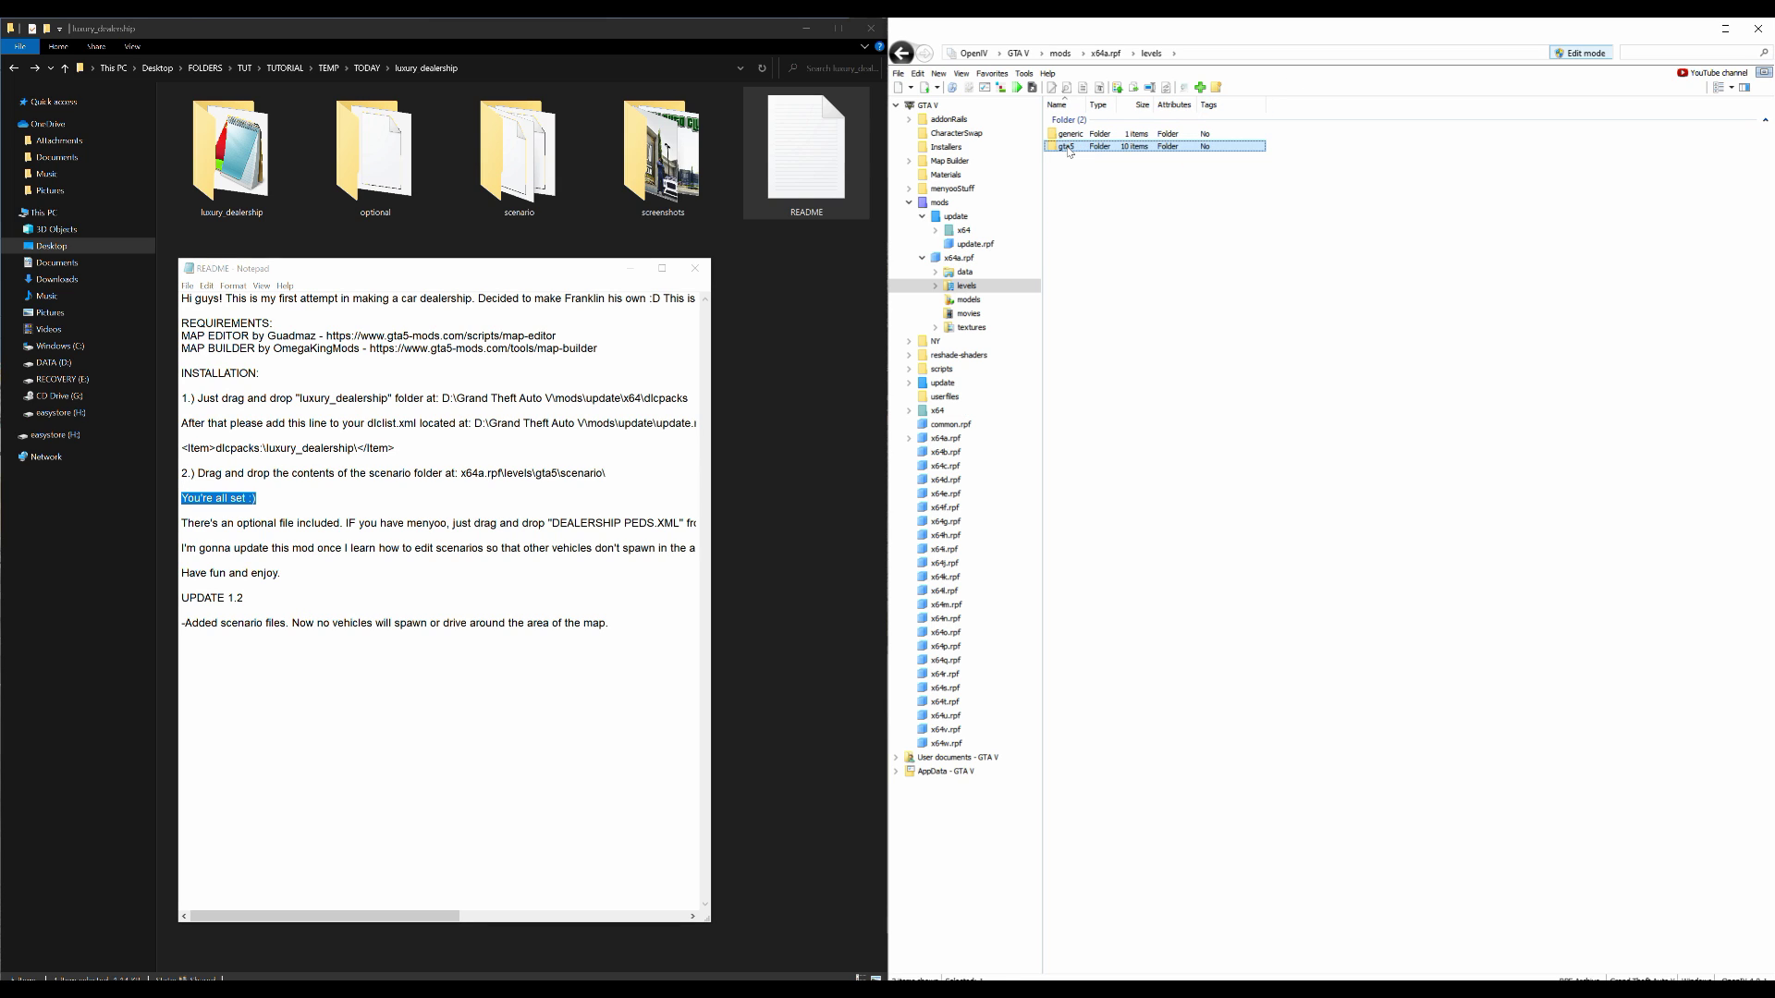
{"action": "double_click", "coordinate": [1101, 148]}
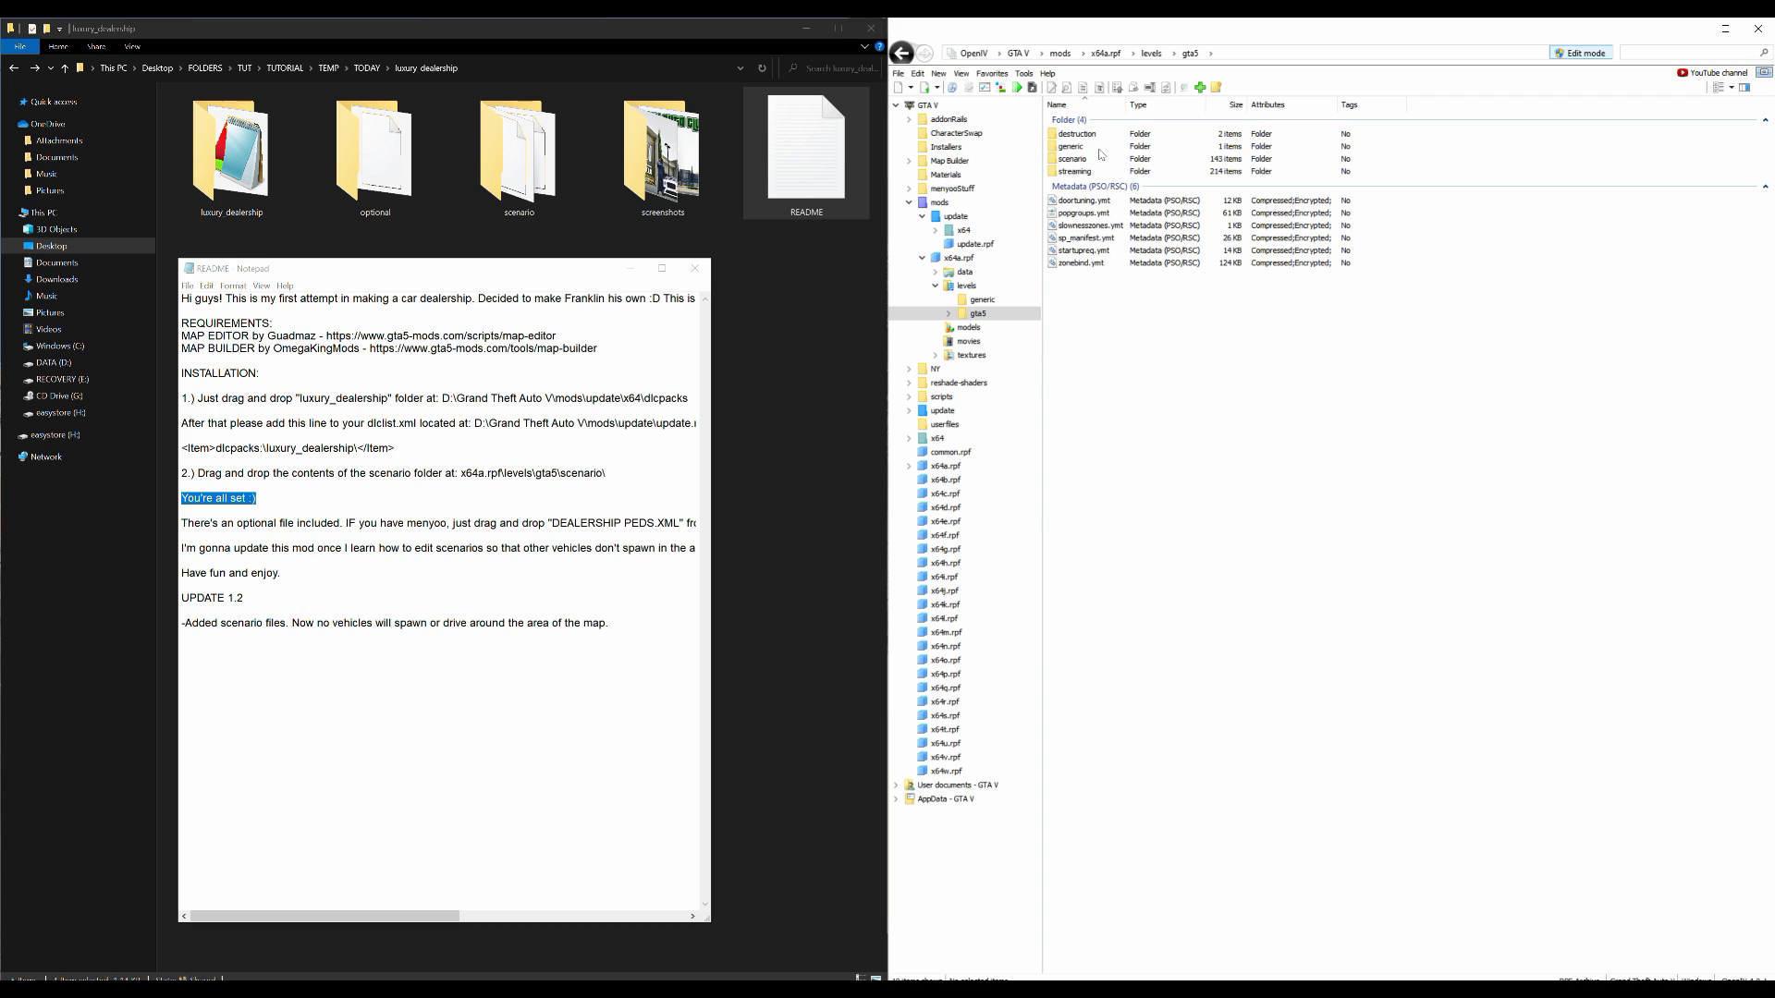
{"action": "left_click", "coordinate": [1088, 159]}
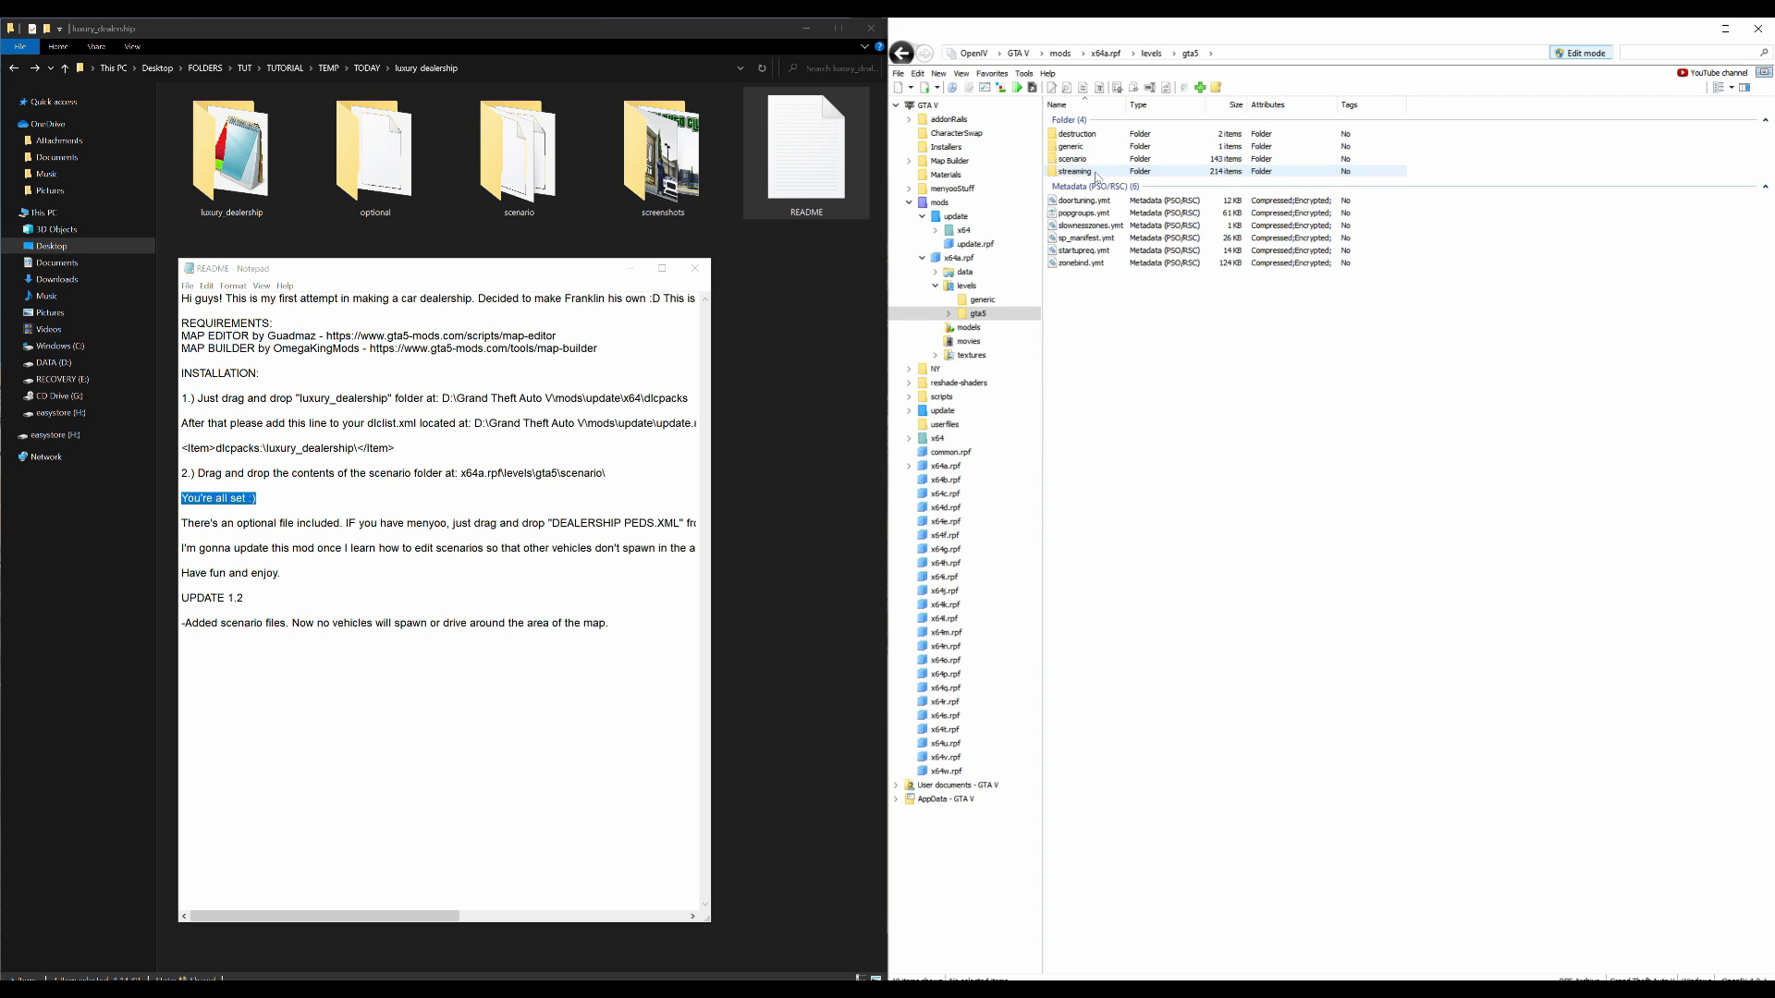
{"action": "double_click", "coordinate": [1100, 160]}
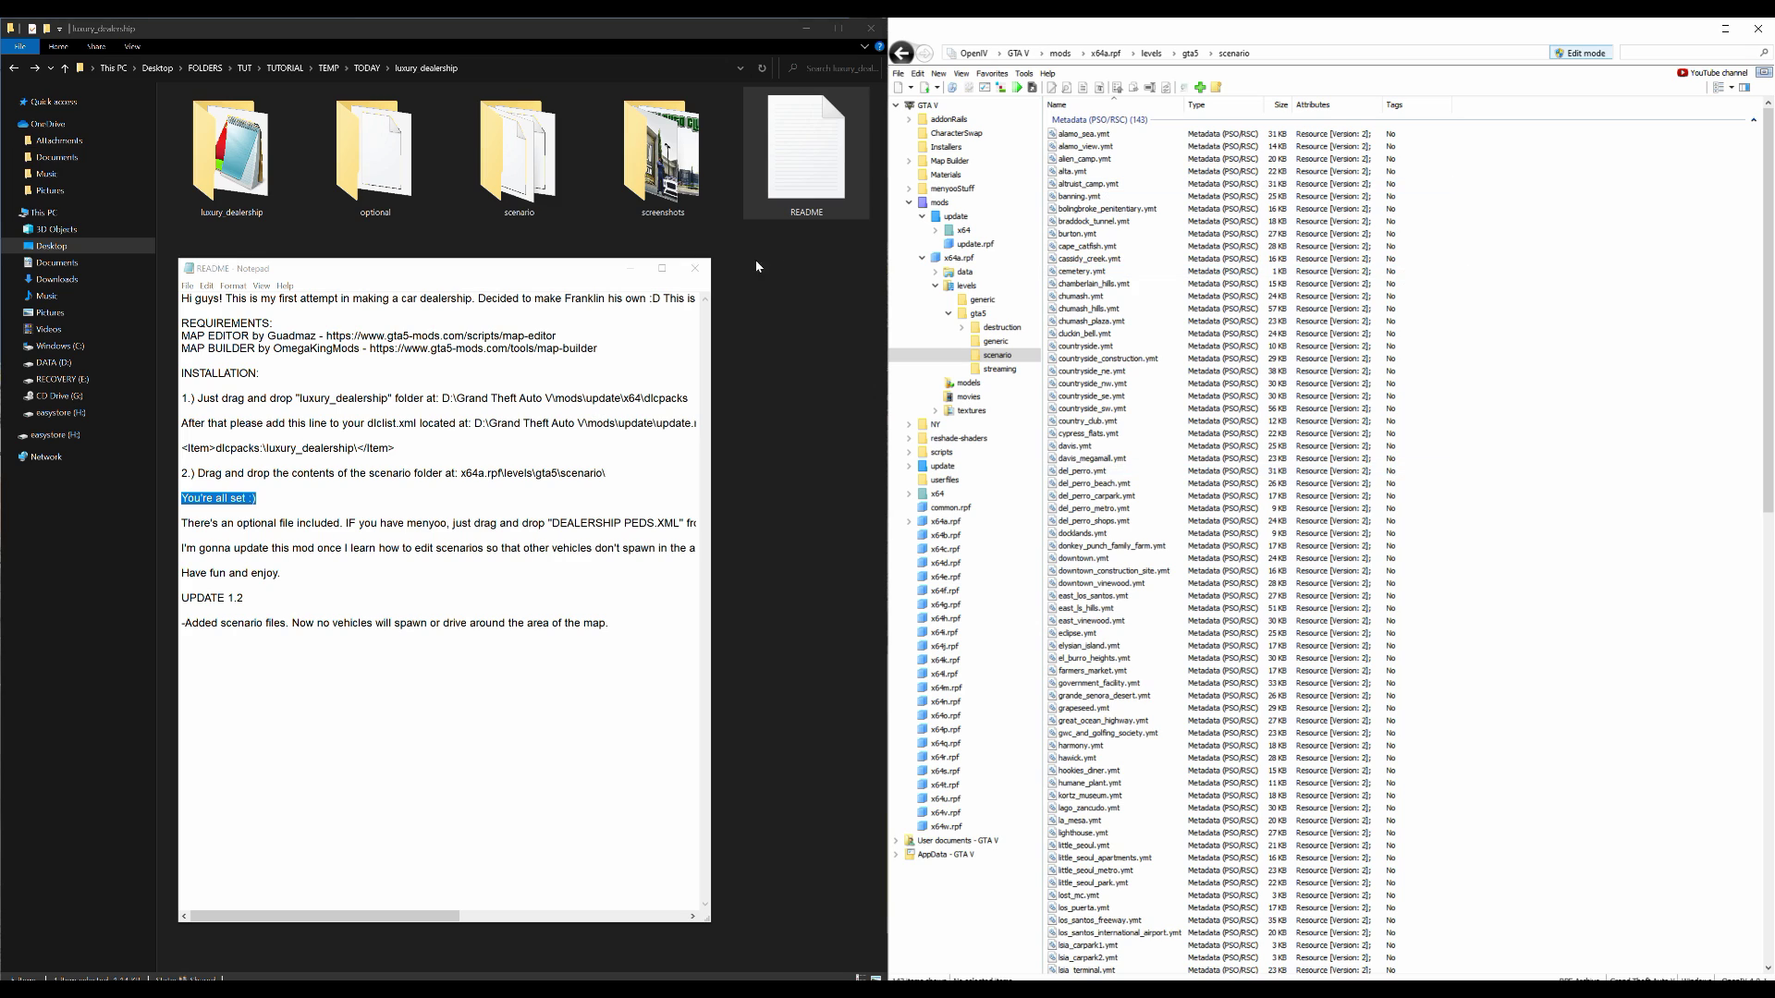
Close the README and open the mod's own scenario folder in Explorer
{"action": "left_click", "coordinate": [695, 268]}
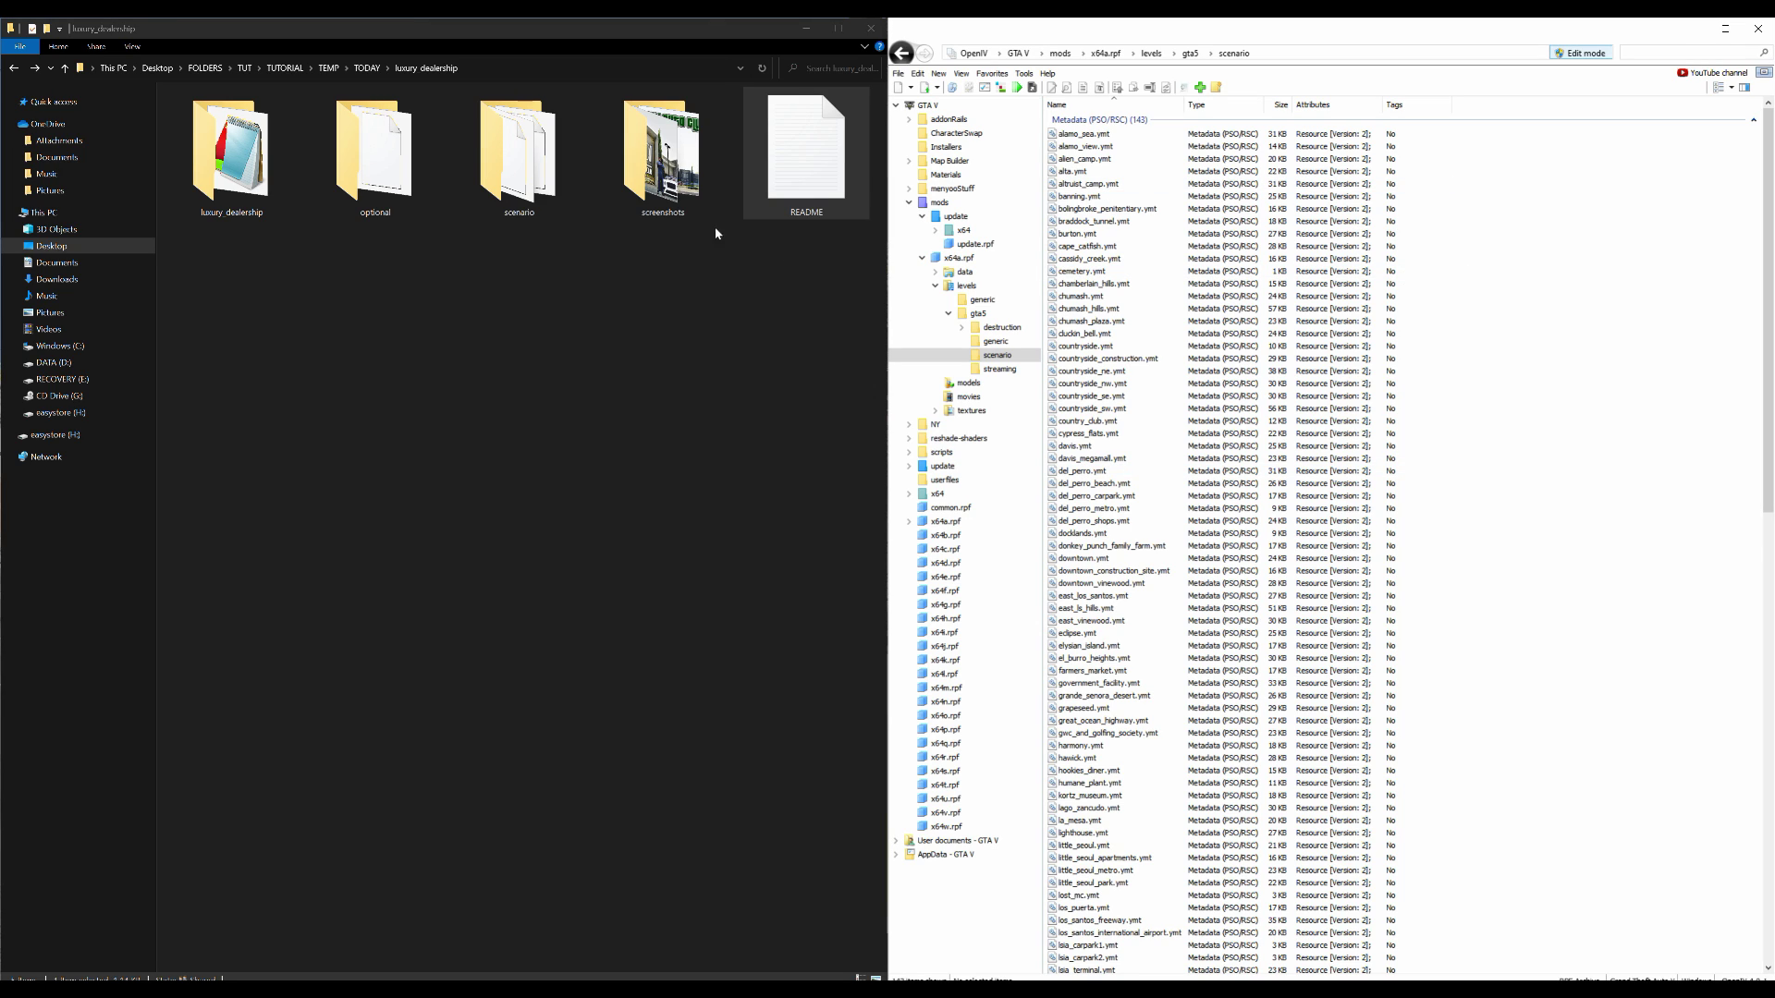
{"action": "left_click", "coordinate": [575, 309]}
{"action": "left_click", "coordinate": [514, 164]}
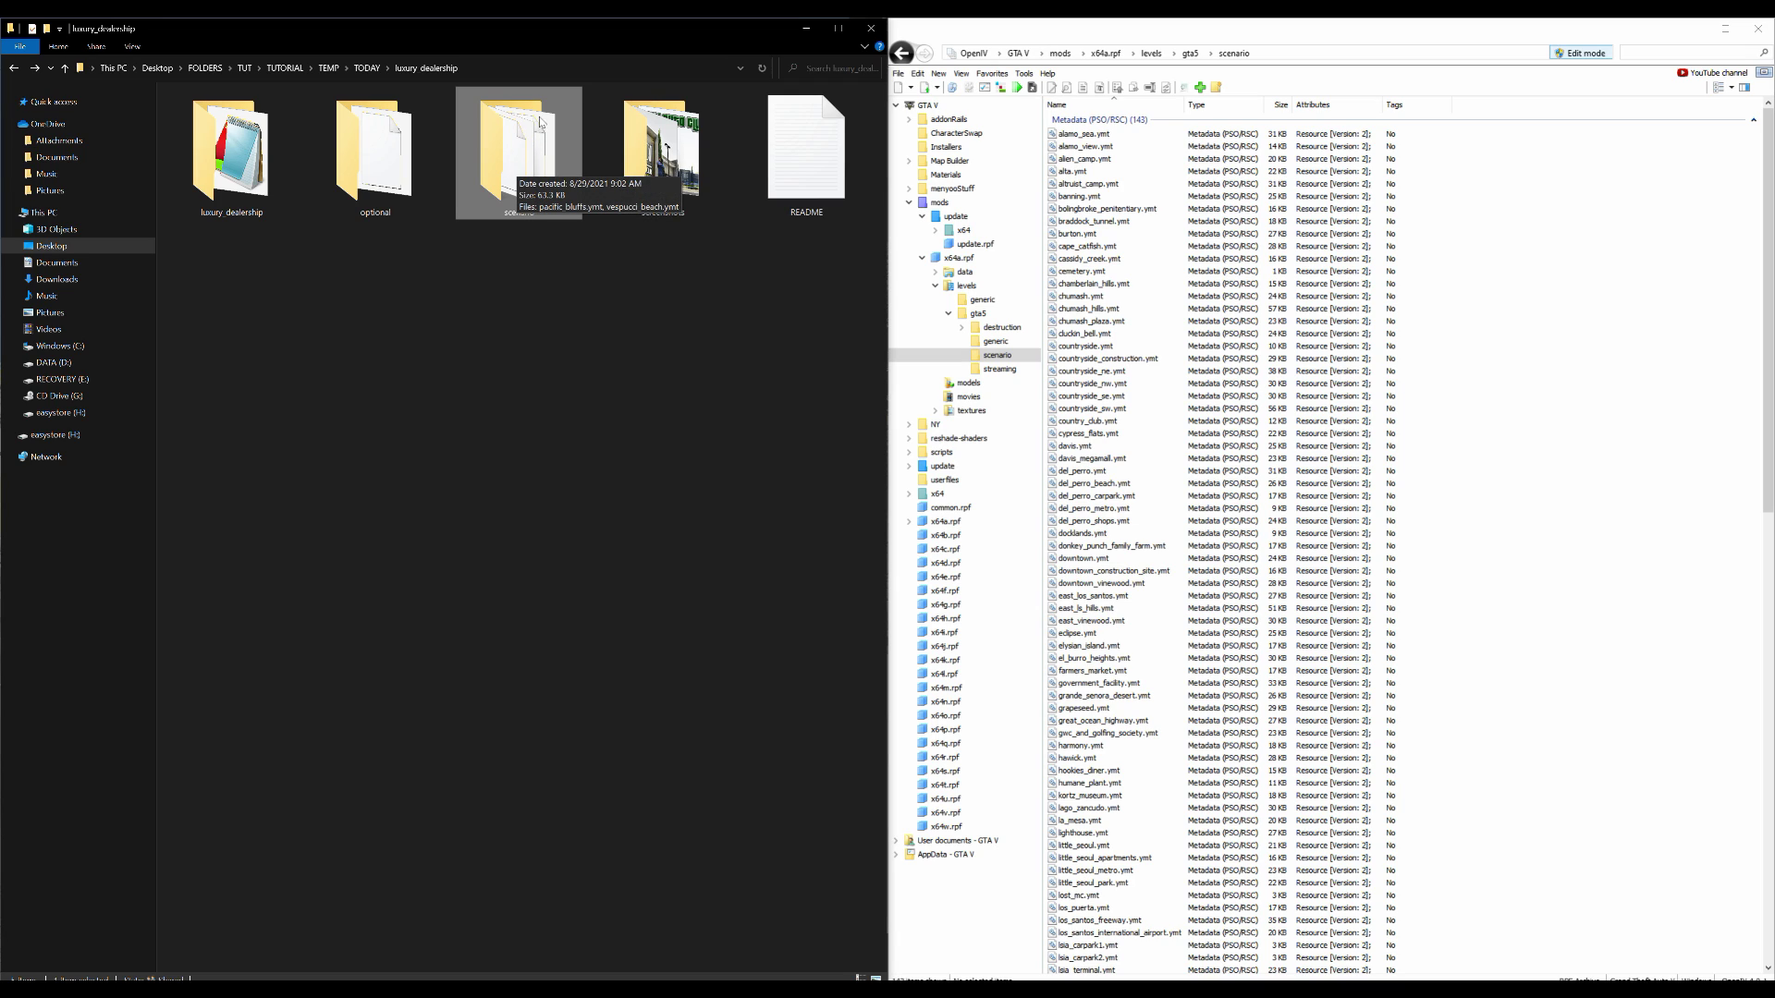
{"action": "double_click", "coordinate": [499, 164]}
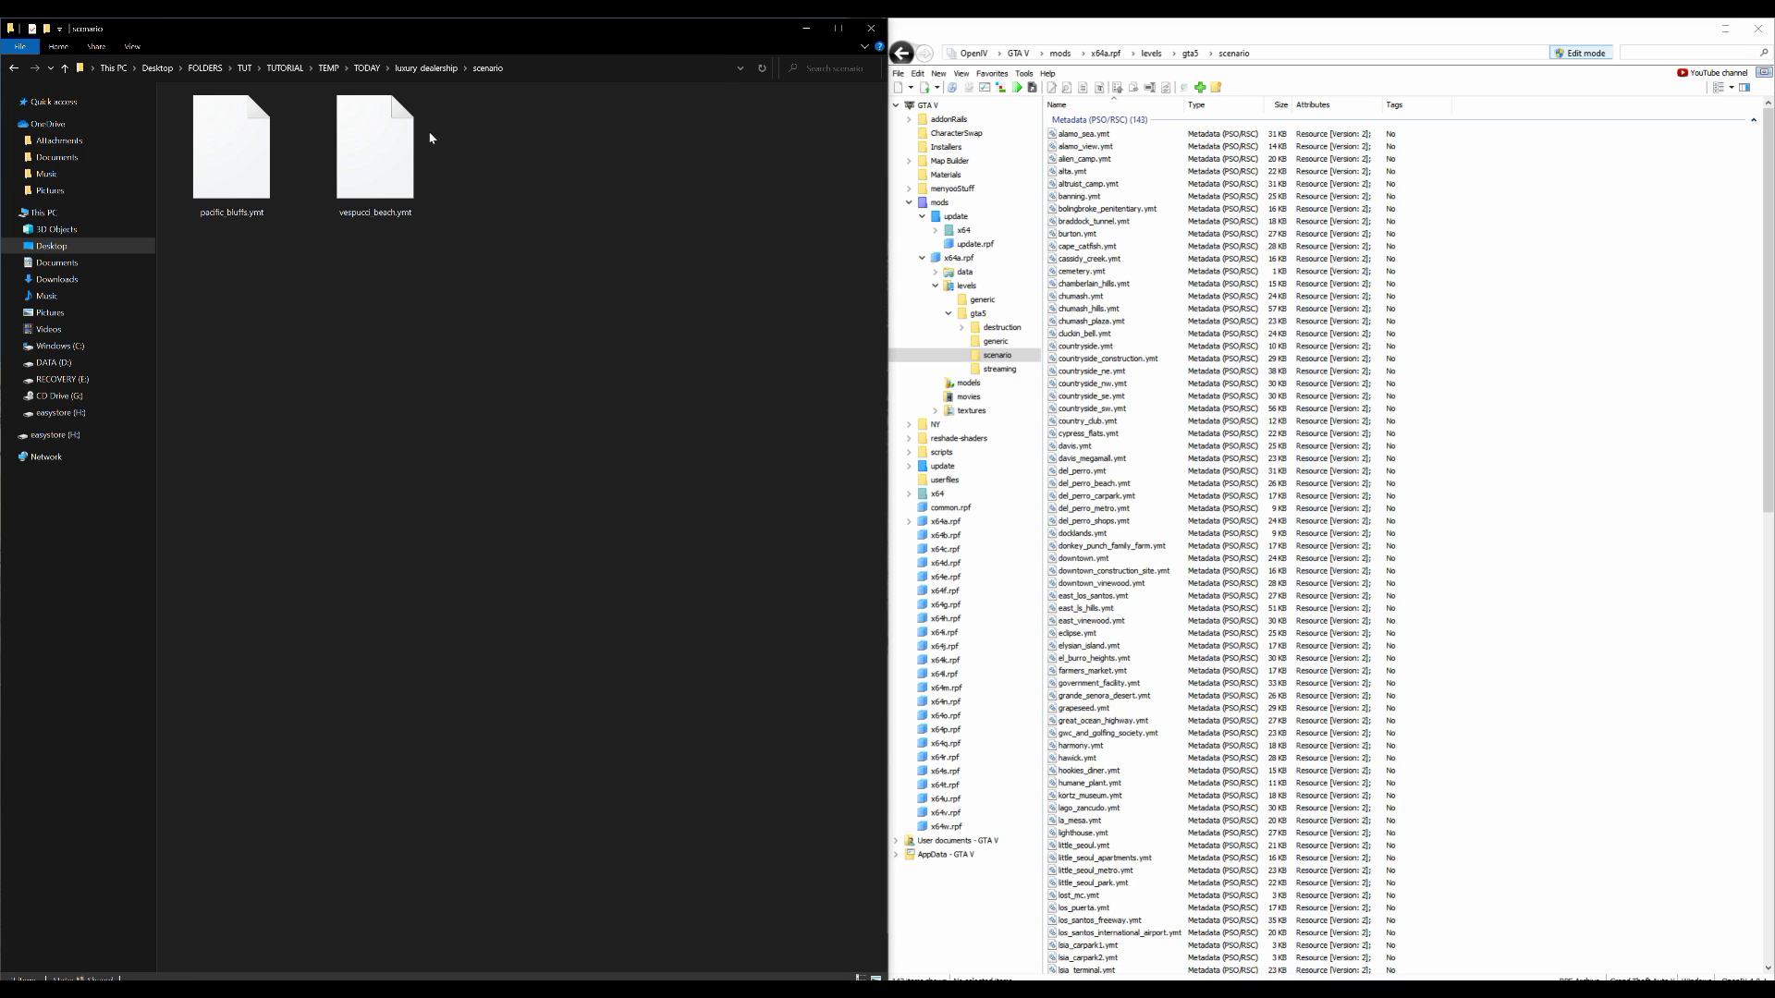
Copy pacific_bluffs.ymt and vespucci_beach.ymt into the archive's scenario folder, then close all archives
{"action": "left_click_drag", "start_coordinate": [598, 140], "coordinate": [234, 210]}
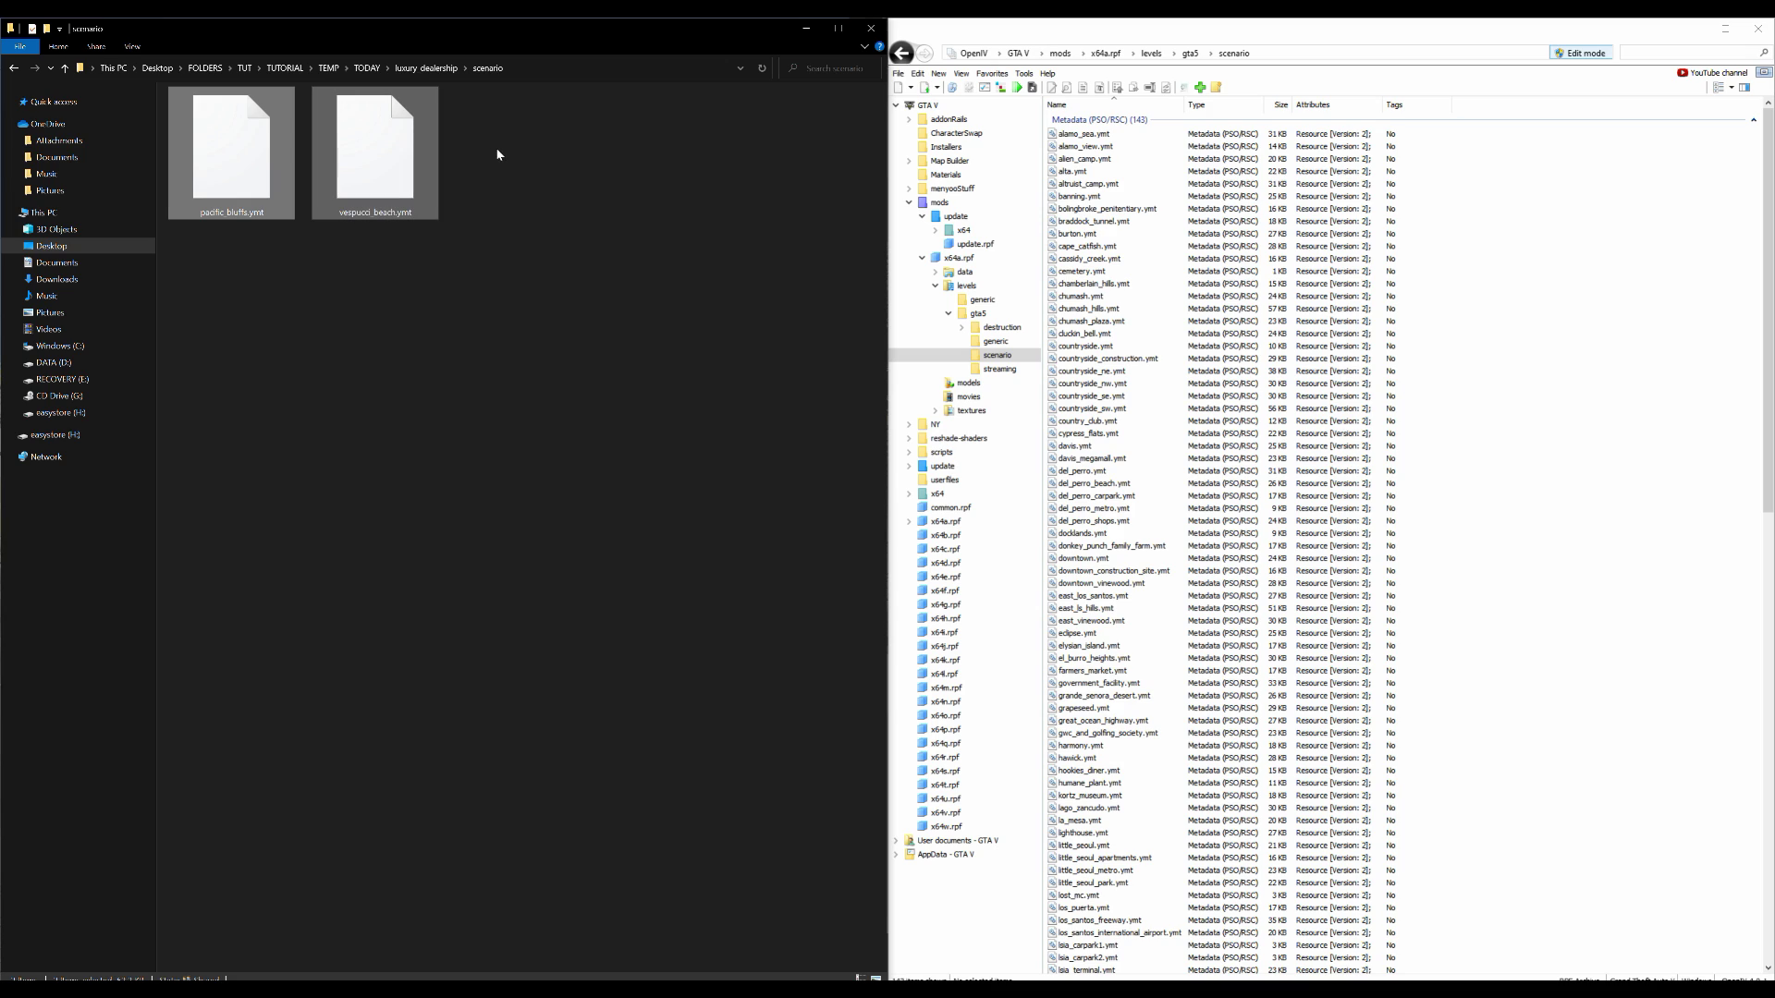
{"action": "left_click_drag", "start_coordinate": [344, 141], "coordinate": [1483, 408]}
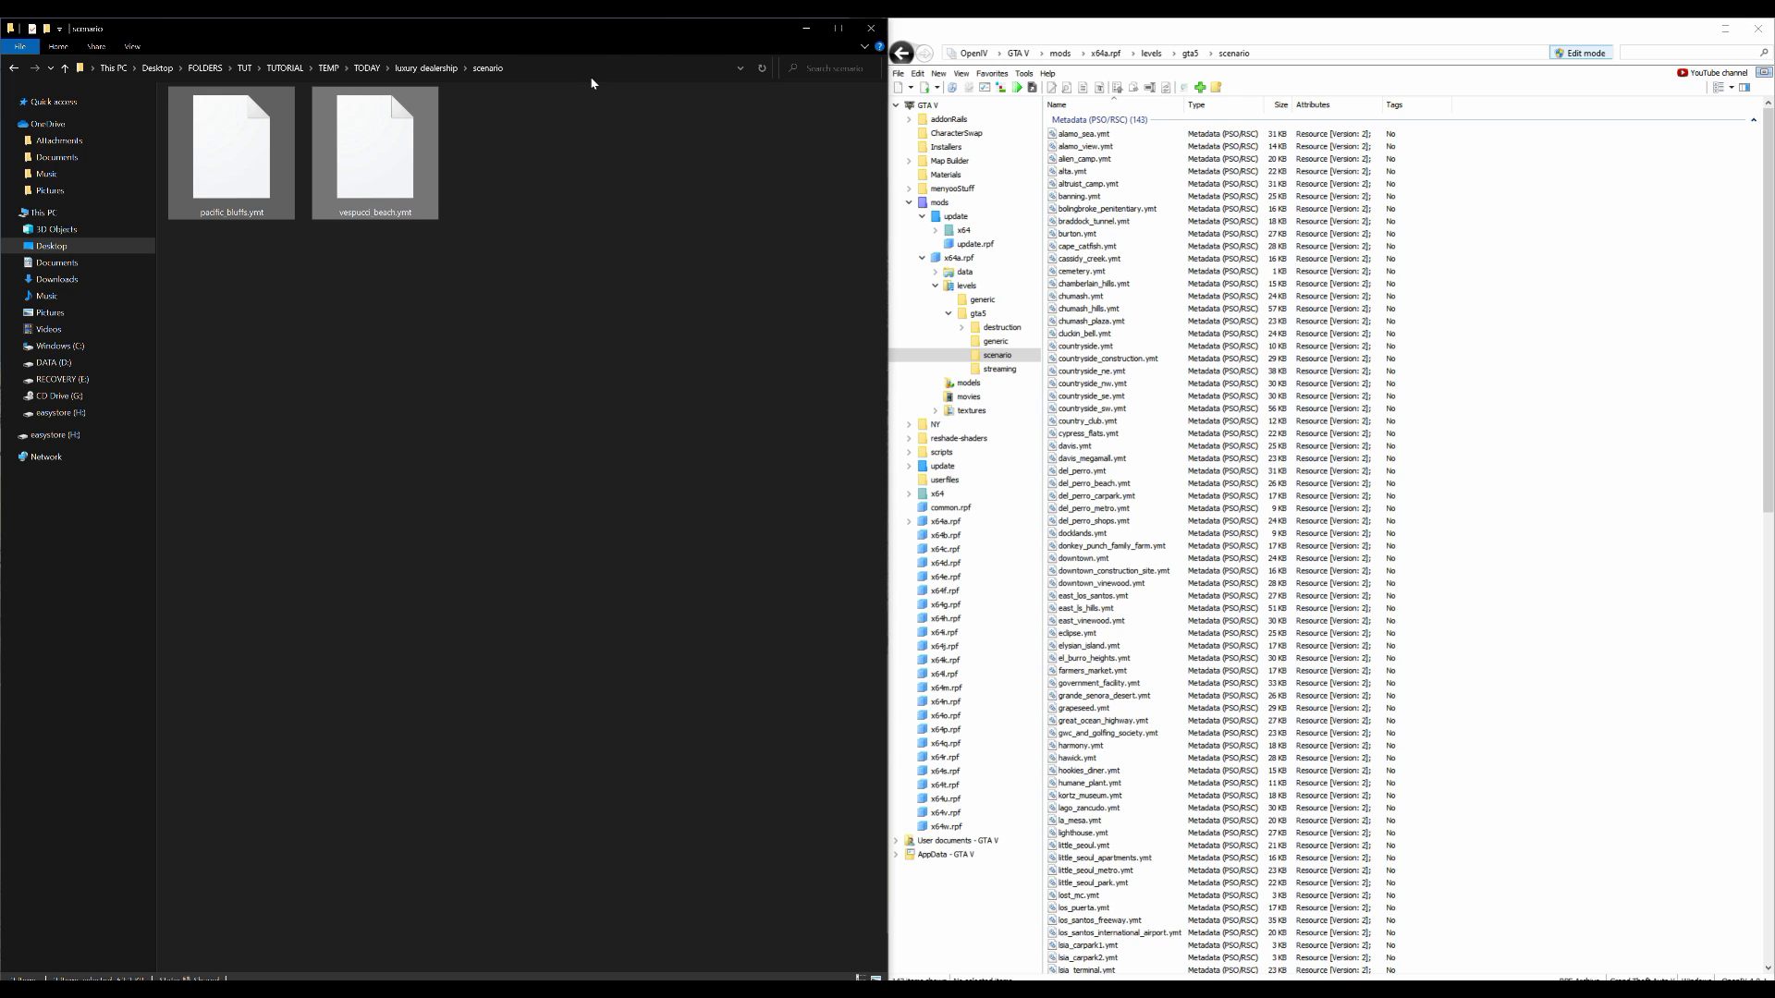
{"action": "left_click", "coordinate": [897, 74]}
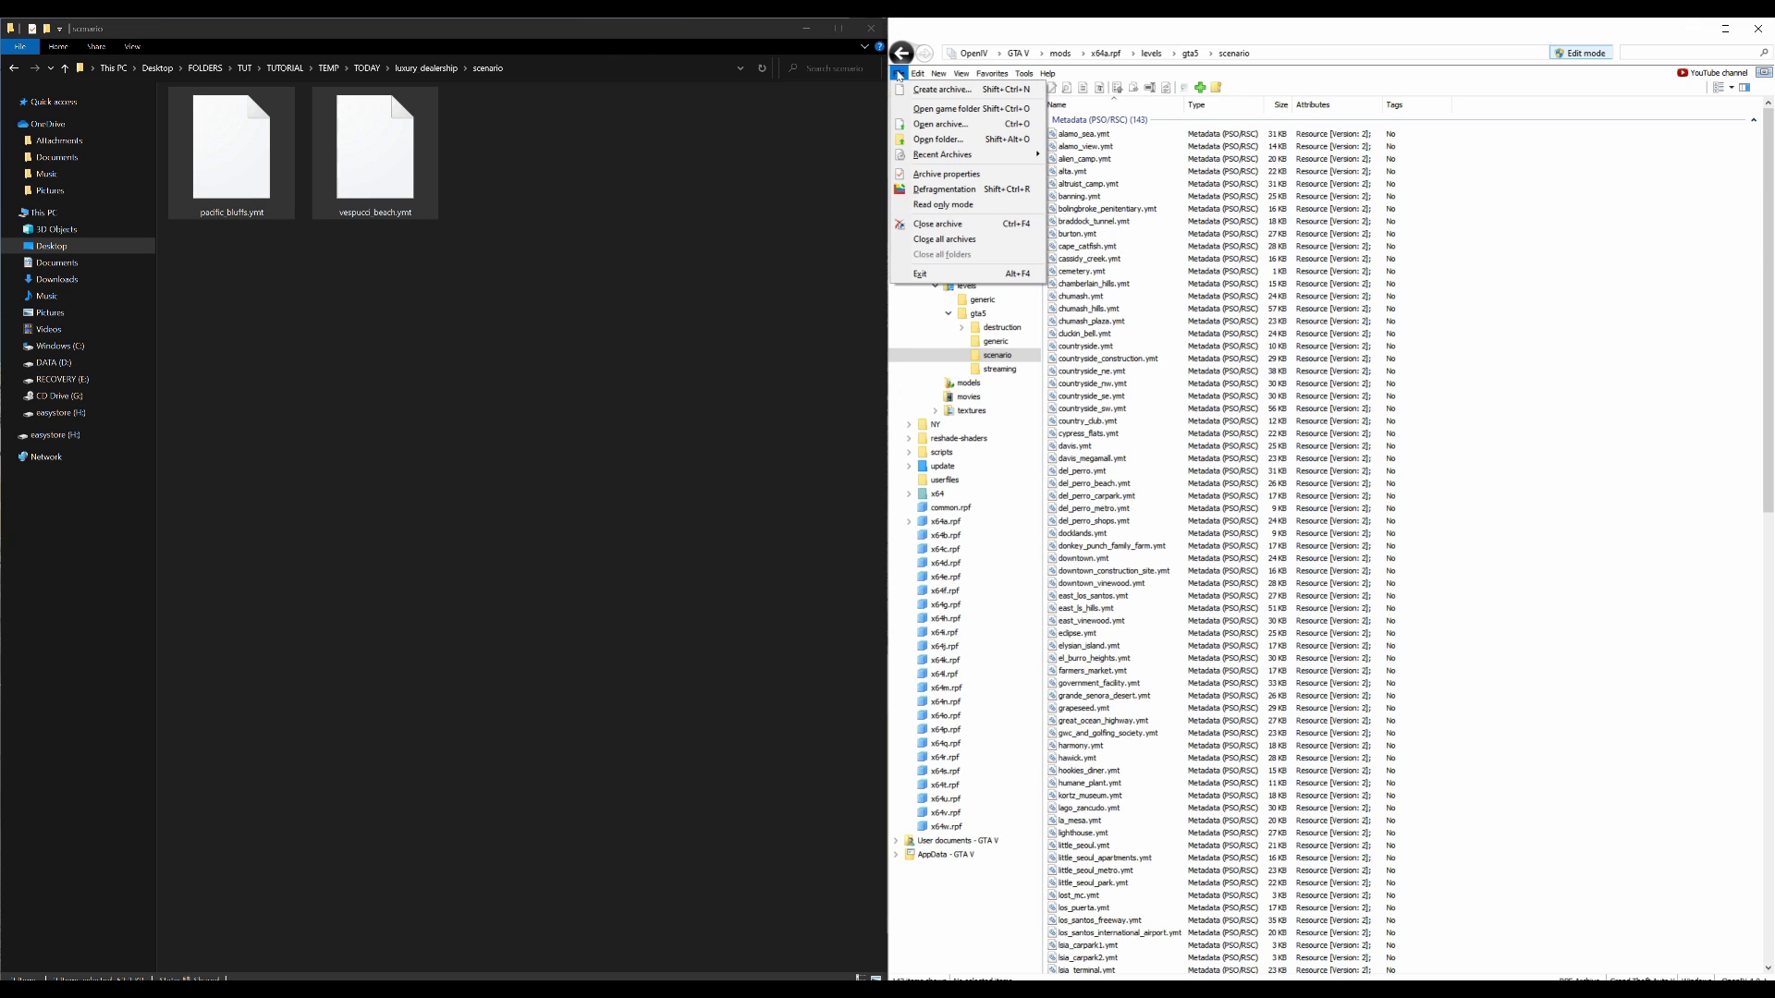
{"action": "left_click", "coordinate": [946, 241]}
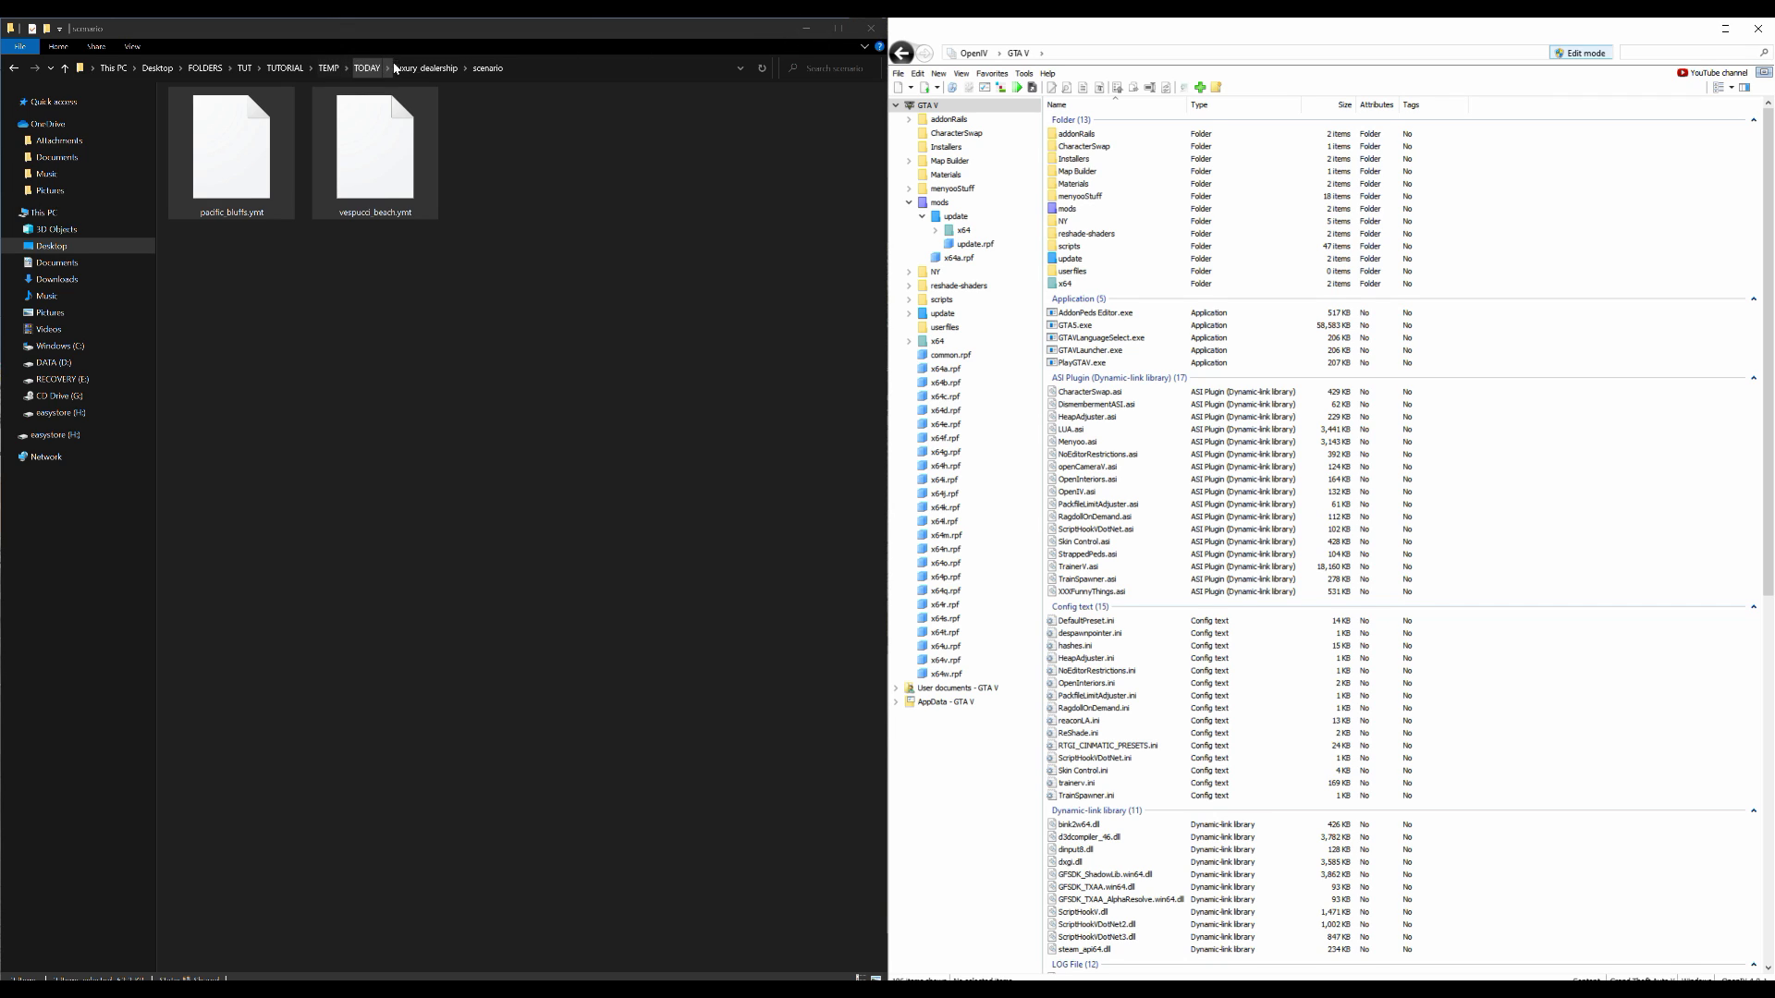
{"action": "left_click", "coordinate": [426, 69]}
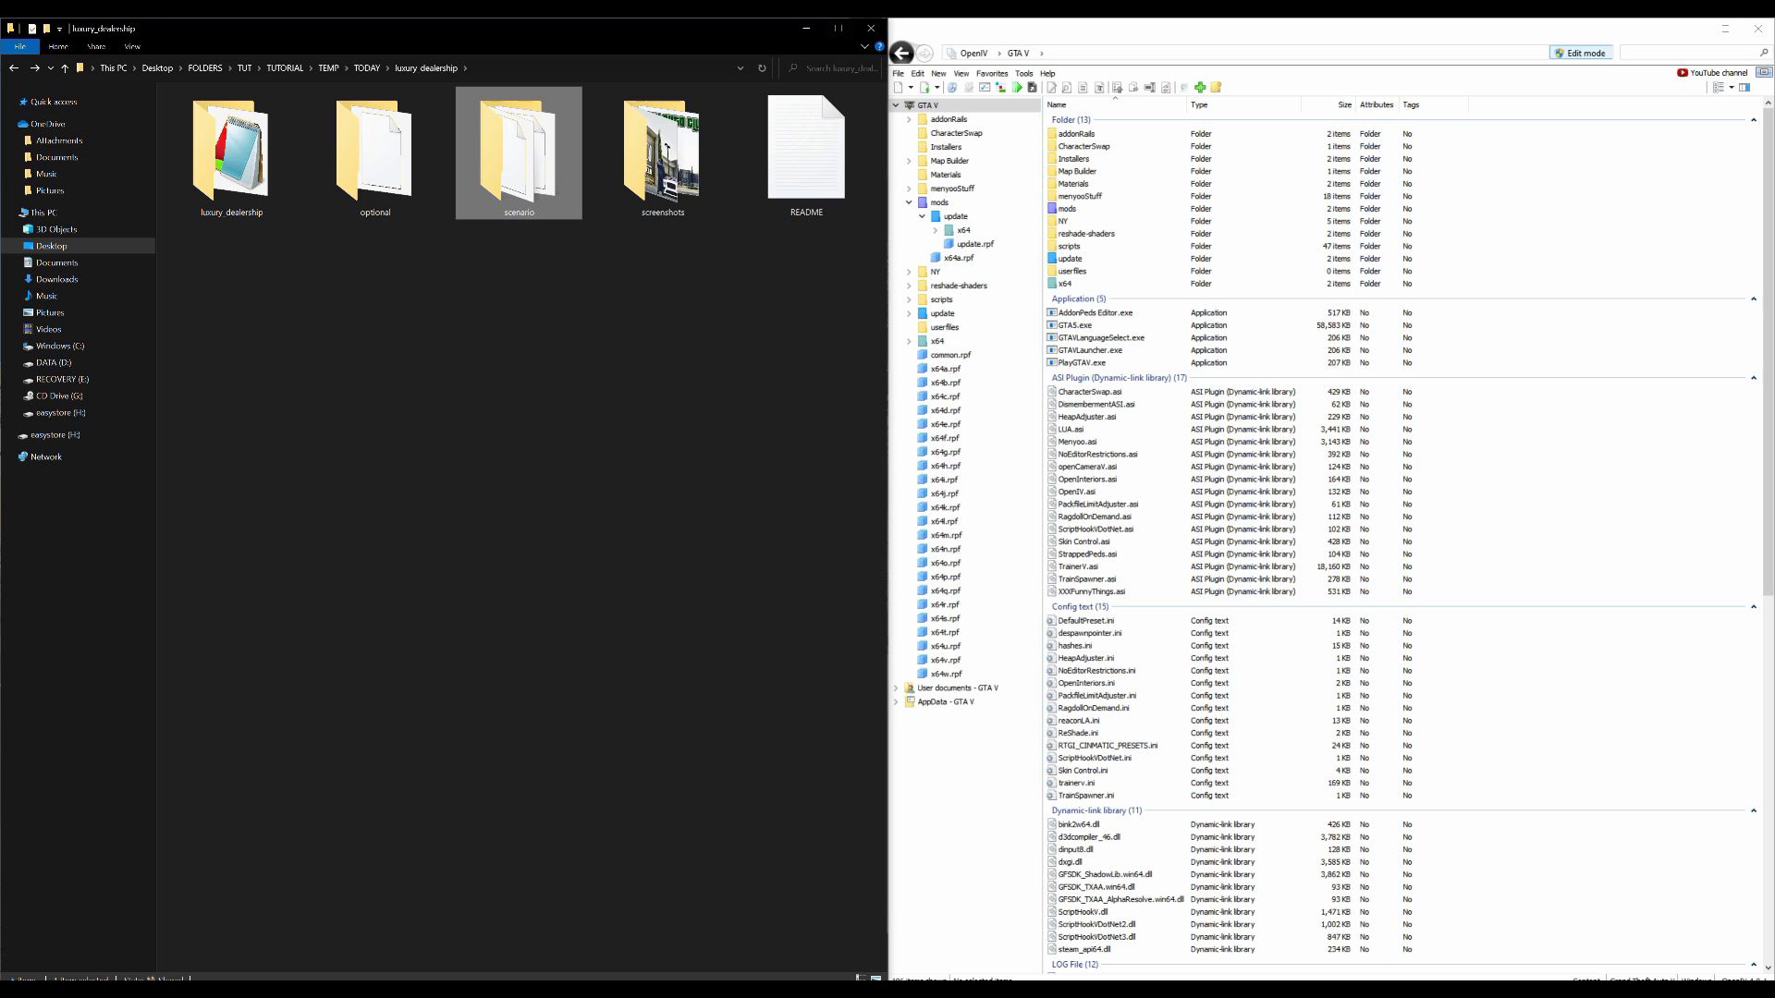
{"action": "left_click", "coordinate": [806, 28]}
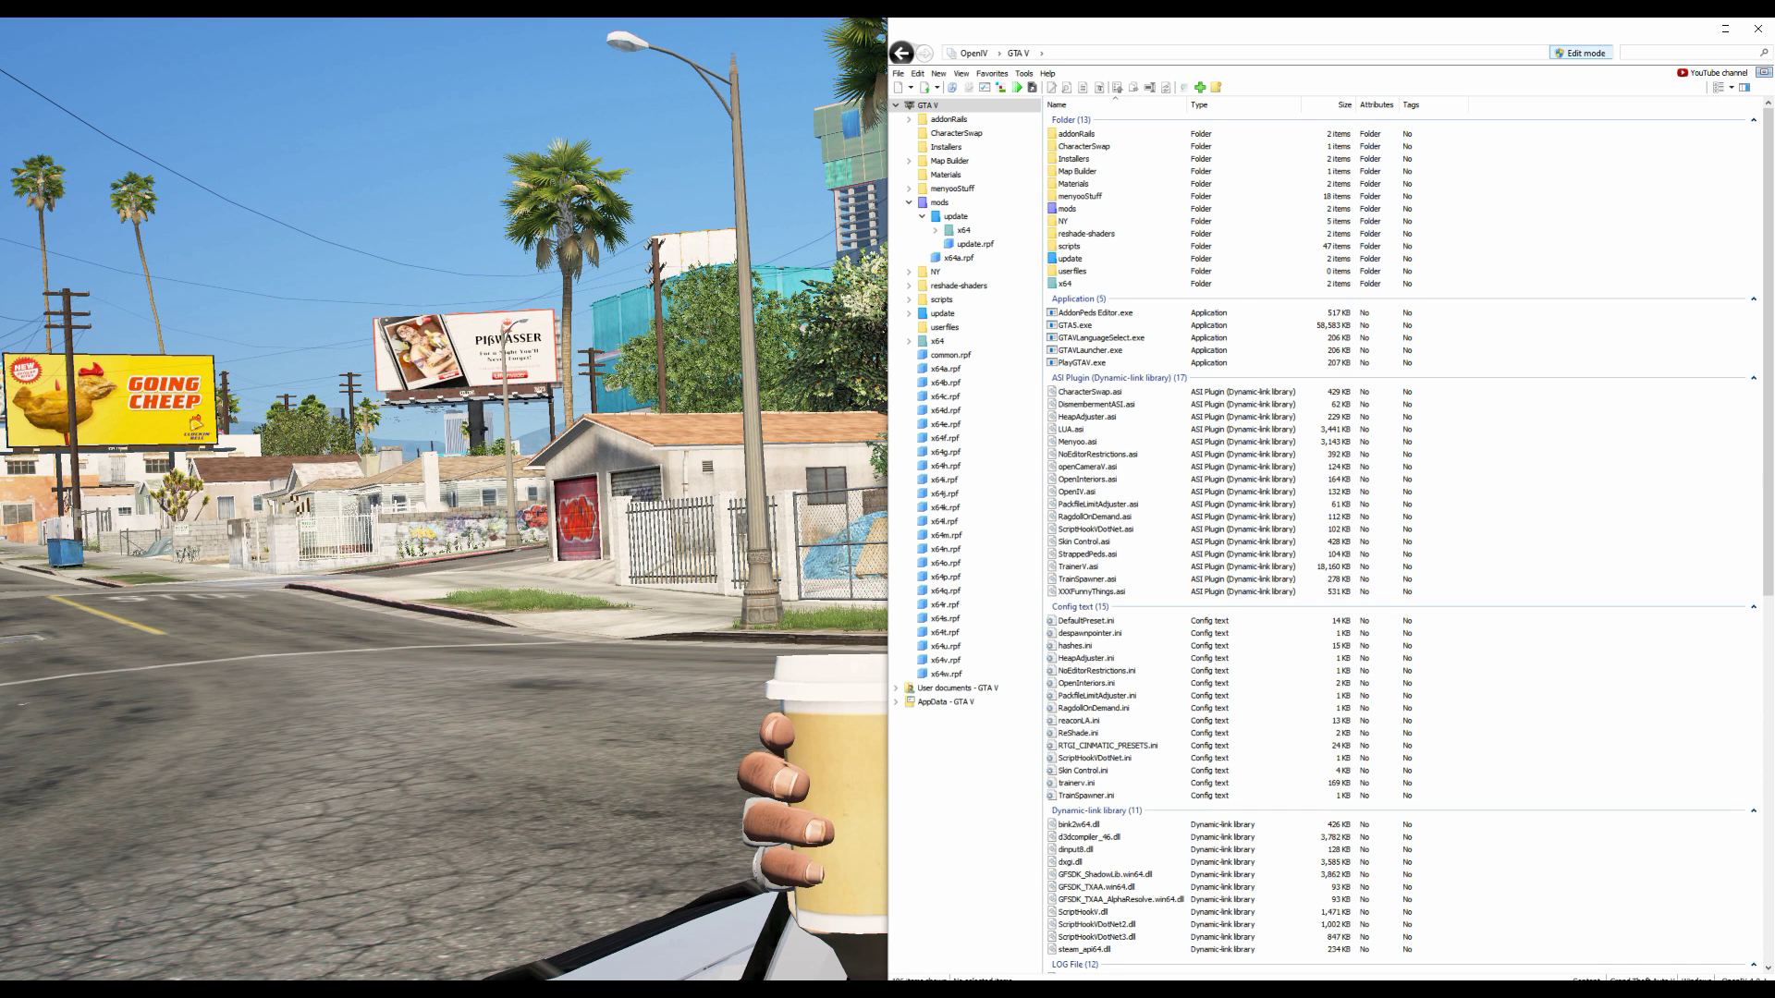
Minimise OpenIV and the Grand Theft Auto V folder window to reveal the running game
{"action": "left_click", "coordinate": [1692, 29]}
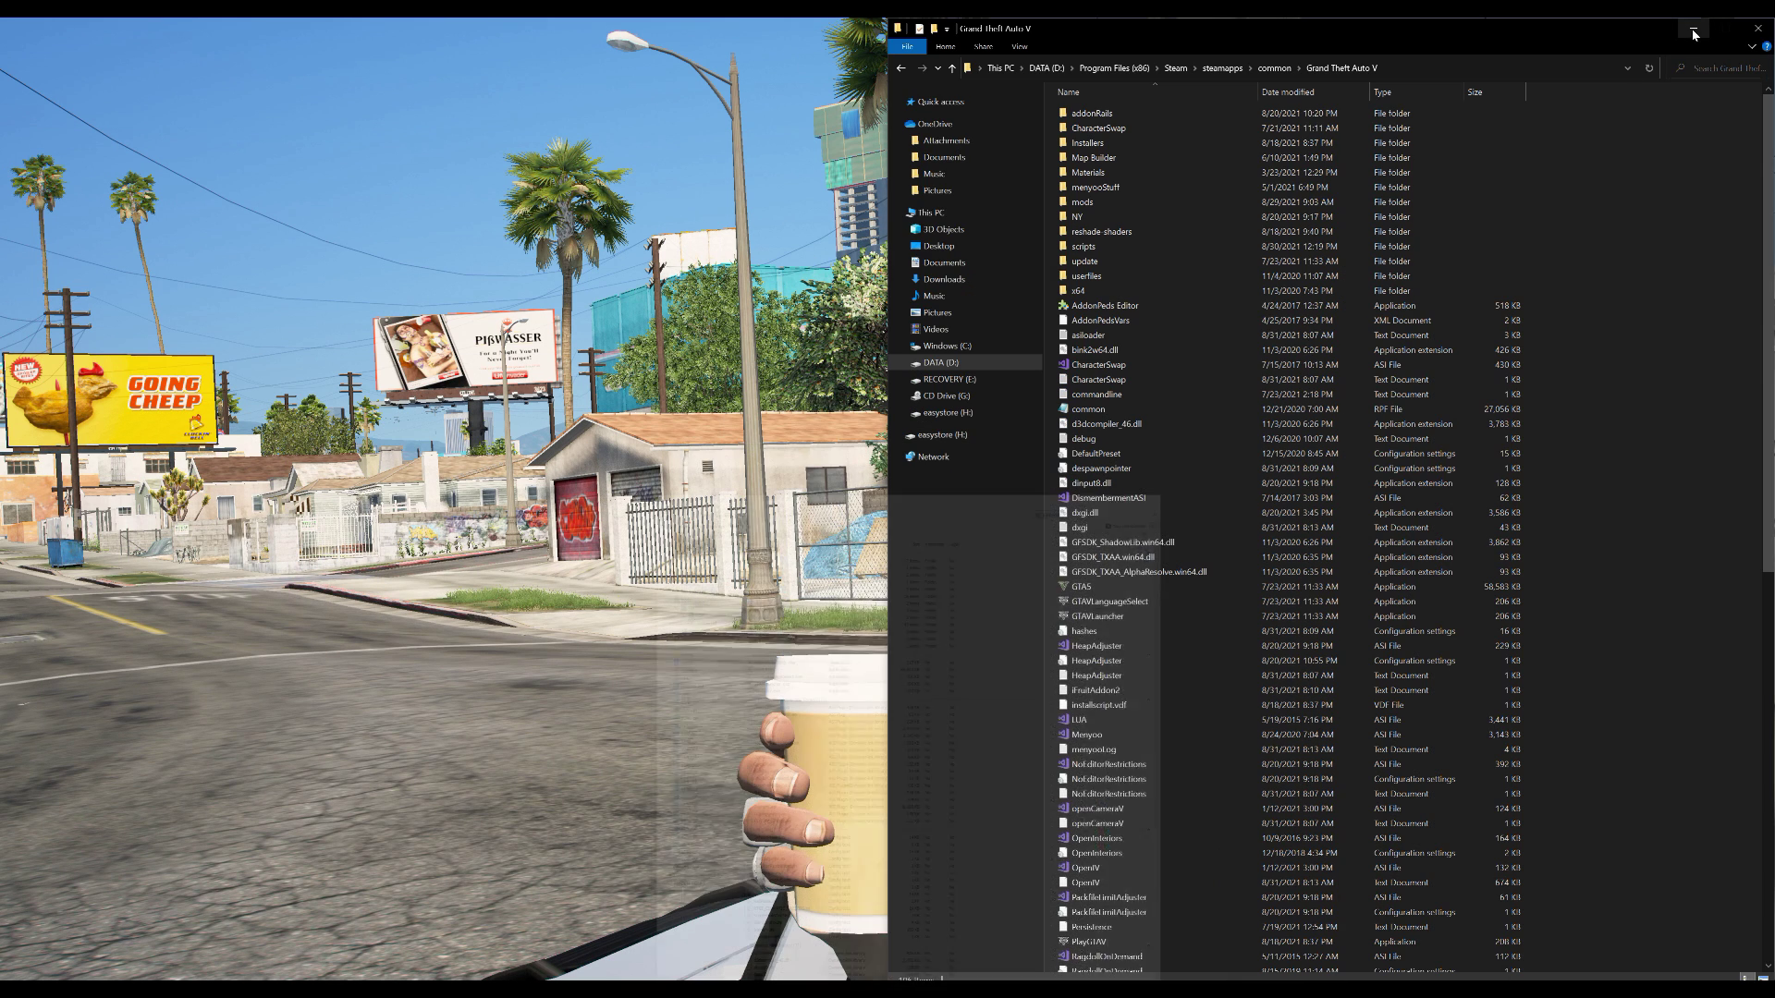
{"action": "left_click", "coordinate": [1693, 28]}
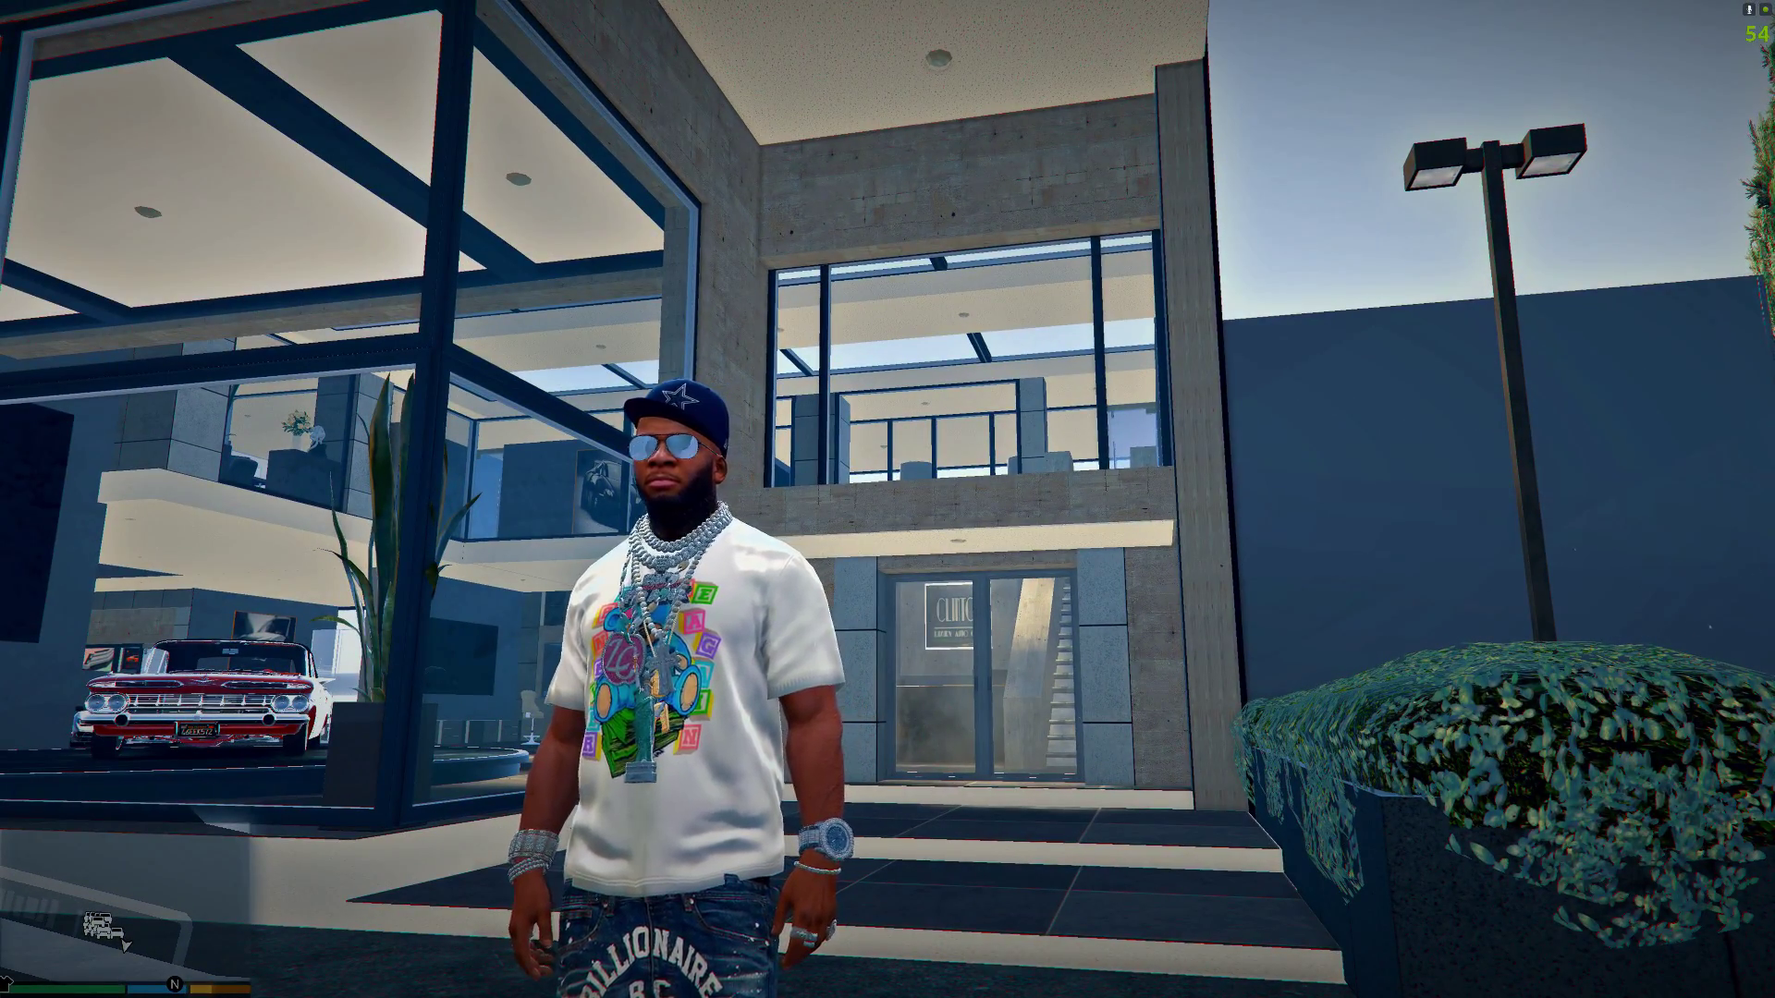
Bring up the full-screen map and zoom around the dealership's location
{"action": "key", "text": "Escape"}
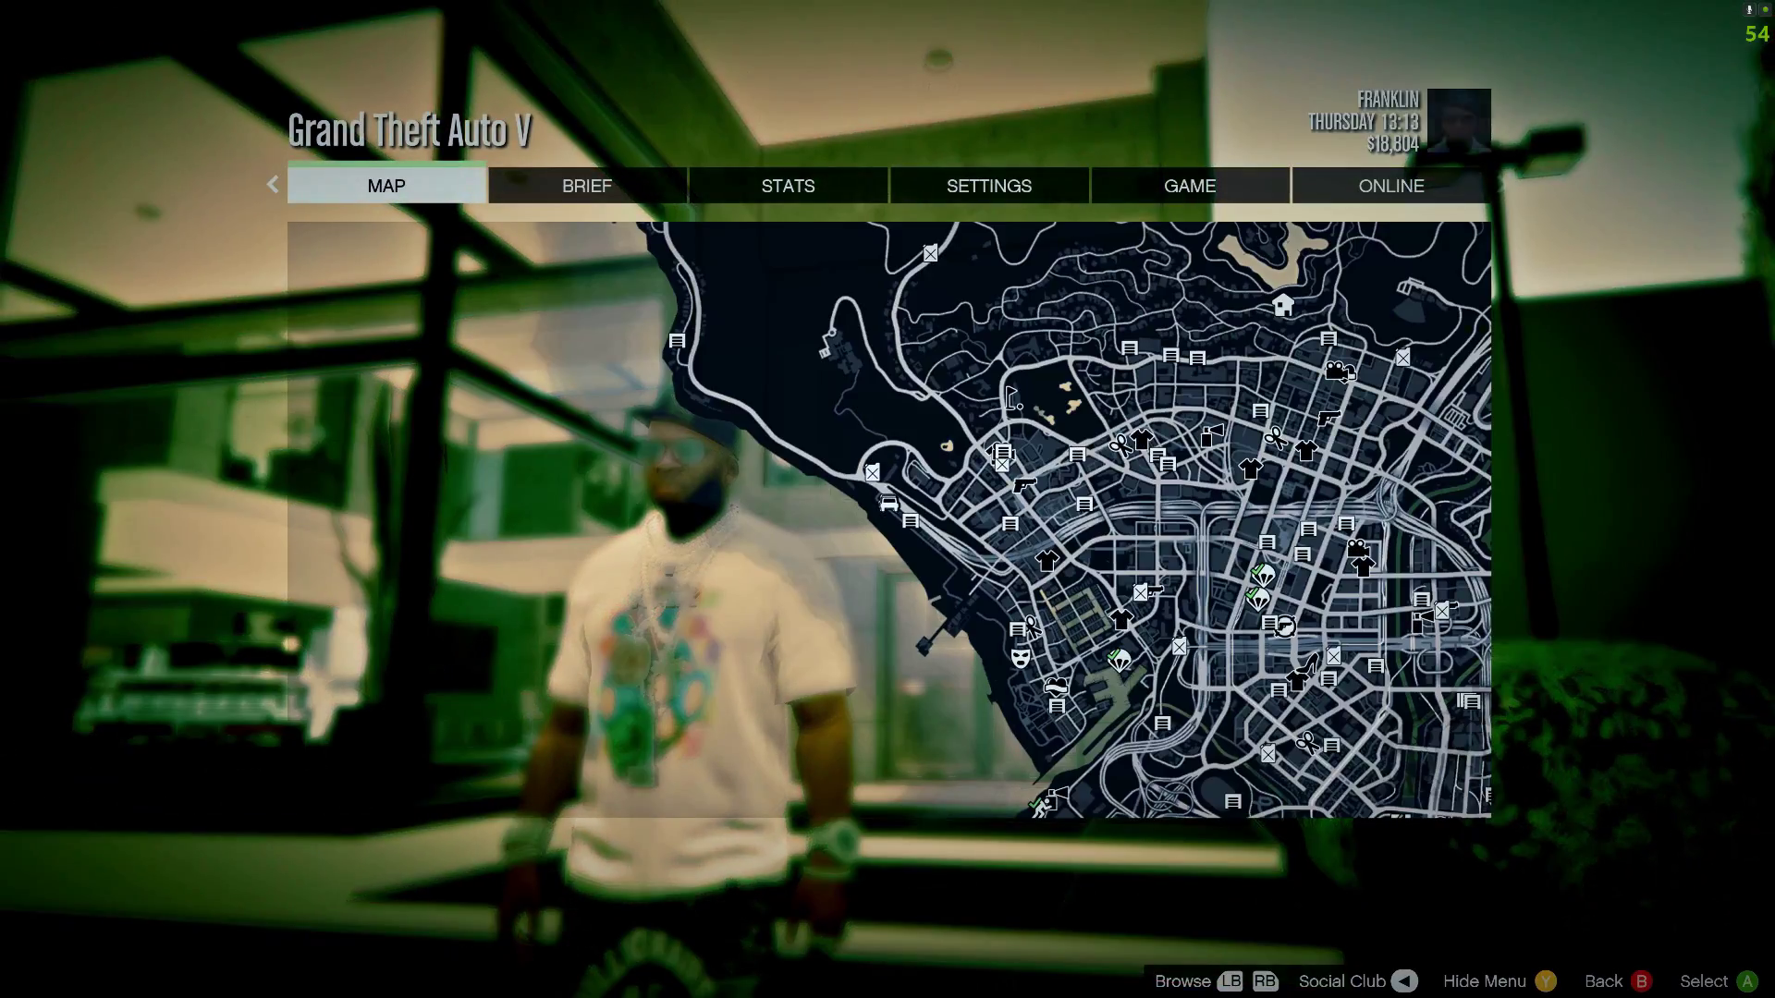
{"action": "key", "text": "Return"}
{"action": "scroll", "coordinate": [886, 500], "scroll_direction": "up", "scroll_amount": 2}
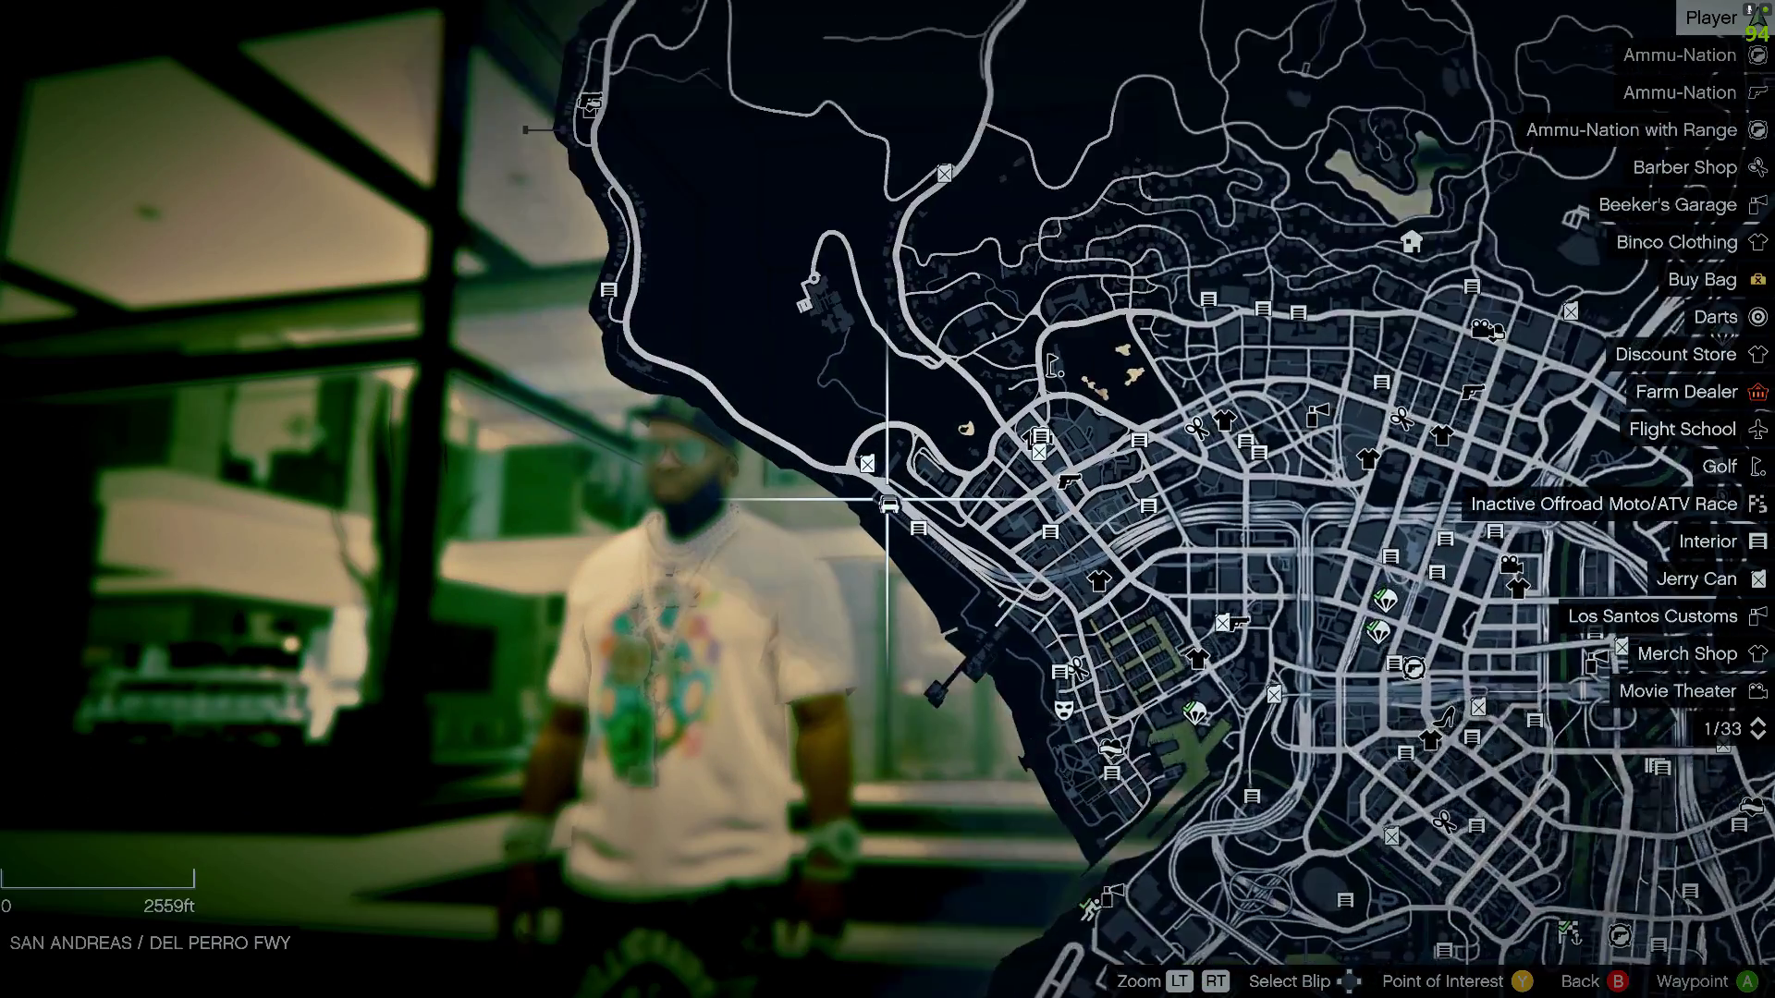
{"action": "scroll", "coordinate": [886, 500], "scroll_direction": "up", "scroll_amount": 3}
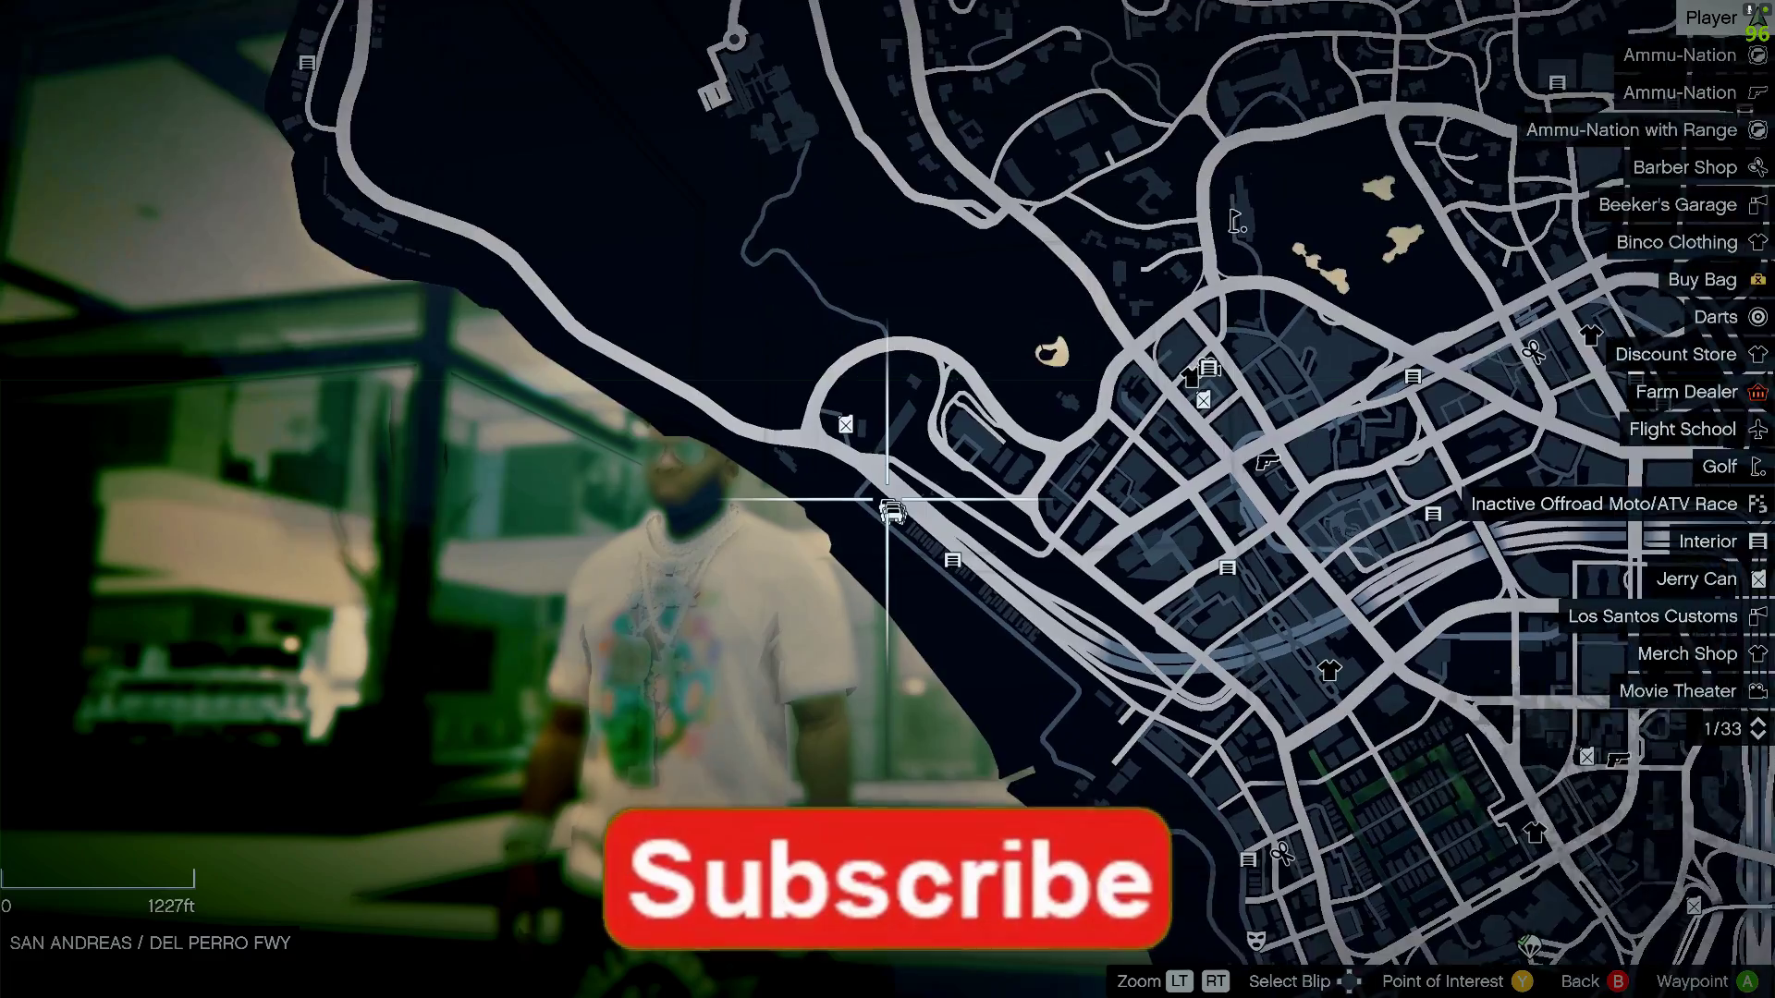
{"action": "scroll", "coordinate": [885, 500], "scroll_direction": "up", "scroll_amount": 2}
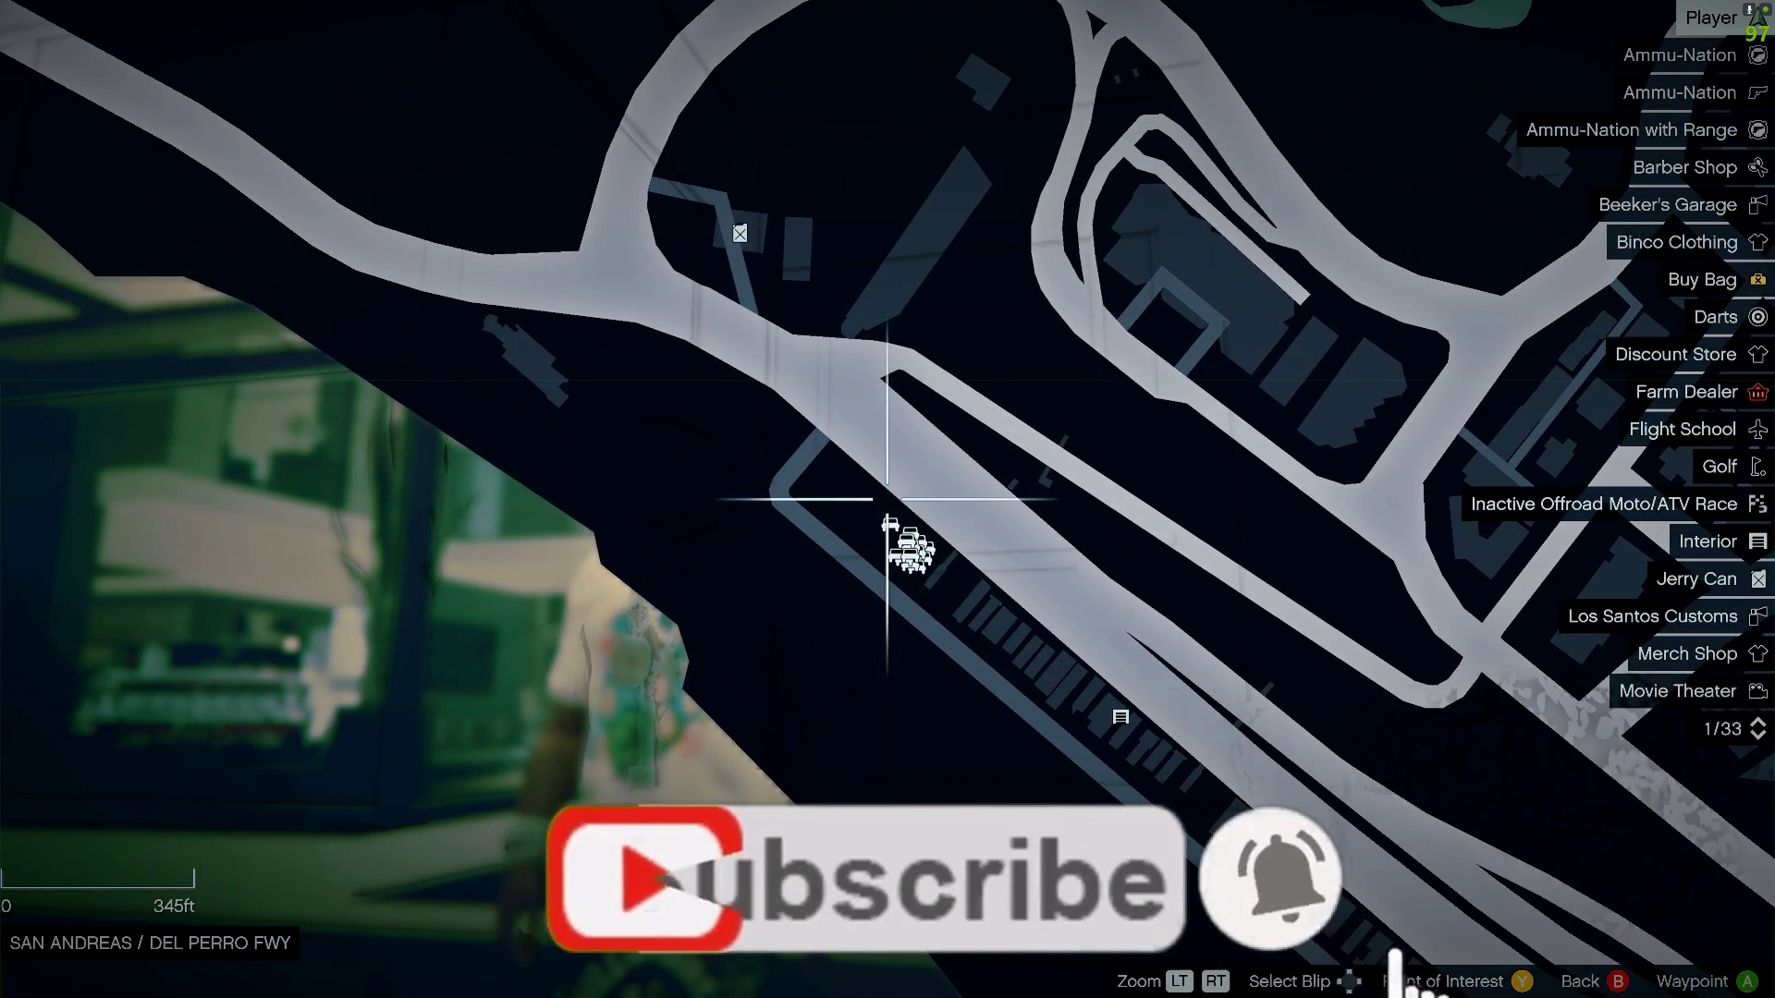
{"action": "scroll", "coordinate": [885, 501], "scroll_direction": "down", "scroll_amount": 4}
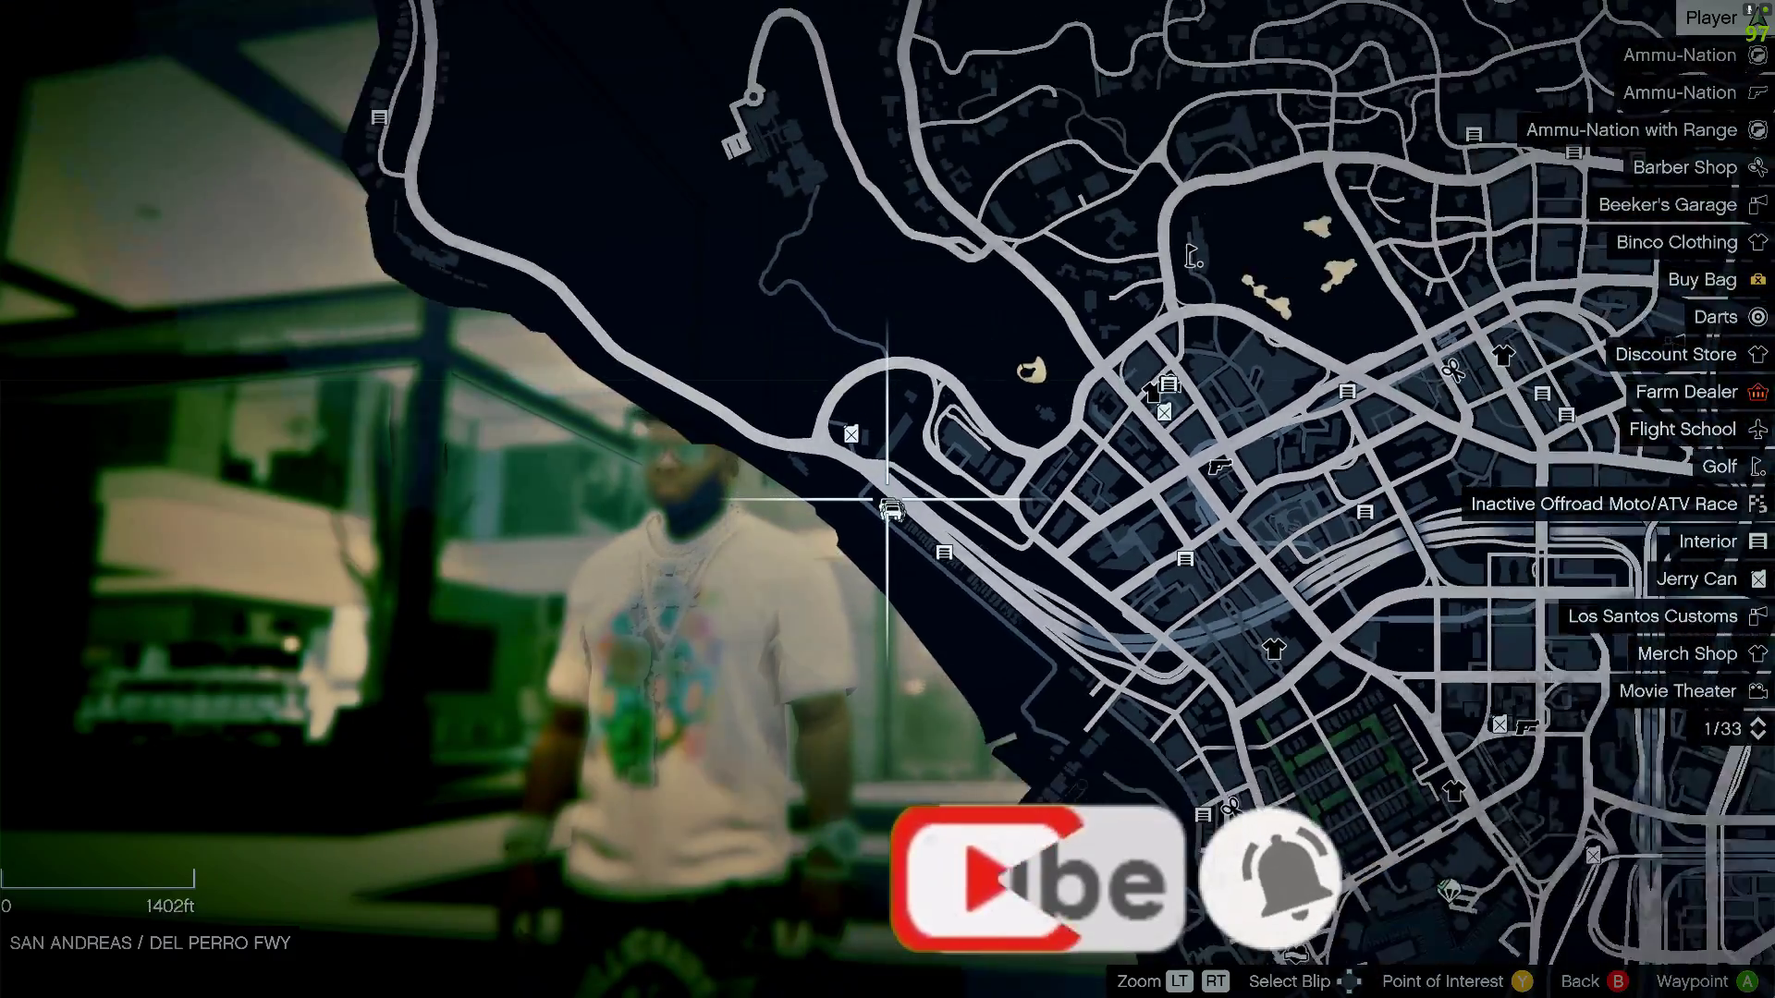
{"action": "scroll", "coordinate": [886, 500], "scroll_direction": "down", "scroll_amount": 2}
Zoom in to confirm it sits by the Del Perro Freeway, then walk toward the Pacific Bluffs roadside
{"action": "scroll", "coordinate": [886, 500], "scroll_direction": "up", "scroll_amount": 4}
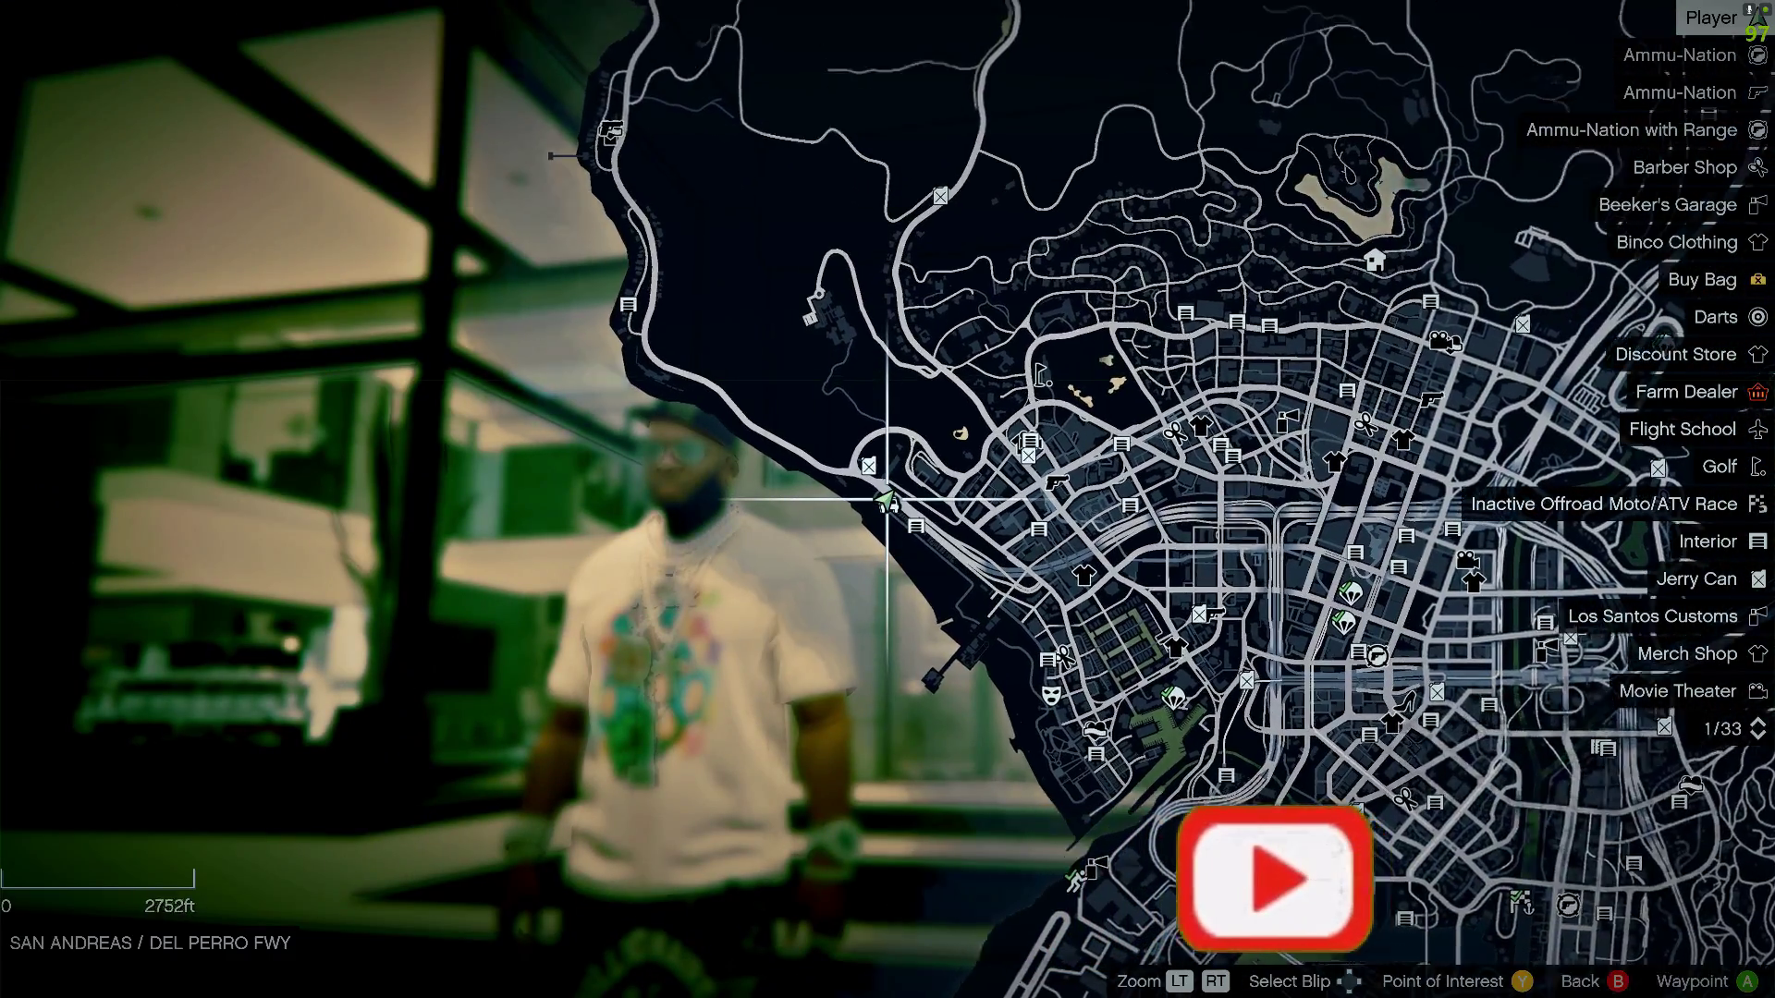
{"action": "scroll", "coordinate": [885, 500], "scroll_direction": "up", "scroll_amount": 3}
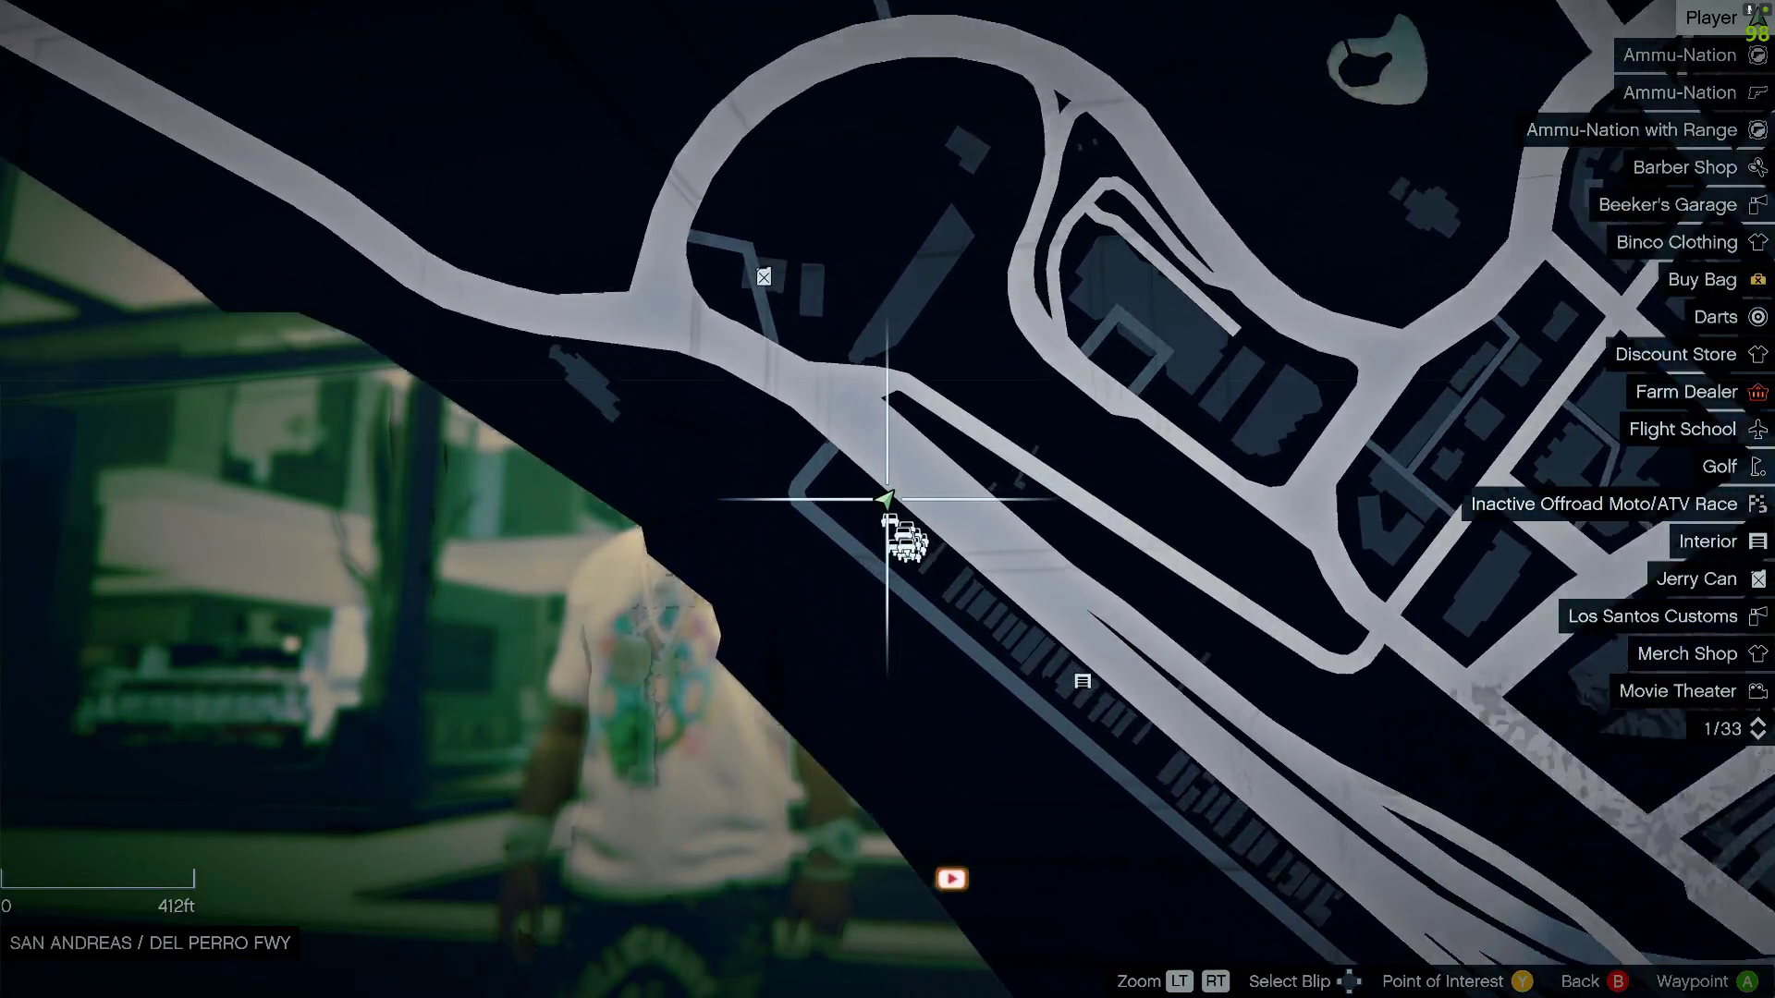
{"action": "key", "text": "Escape"}
{"action": "key", "text": "Escape"}
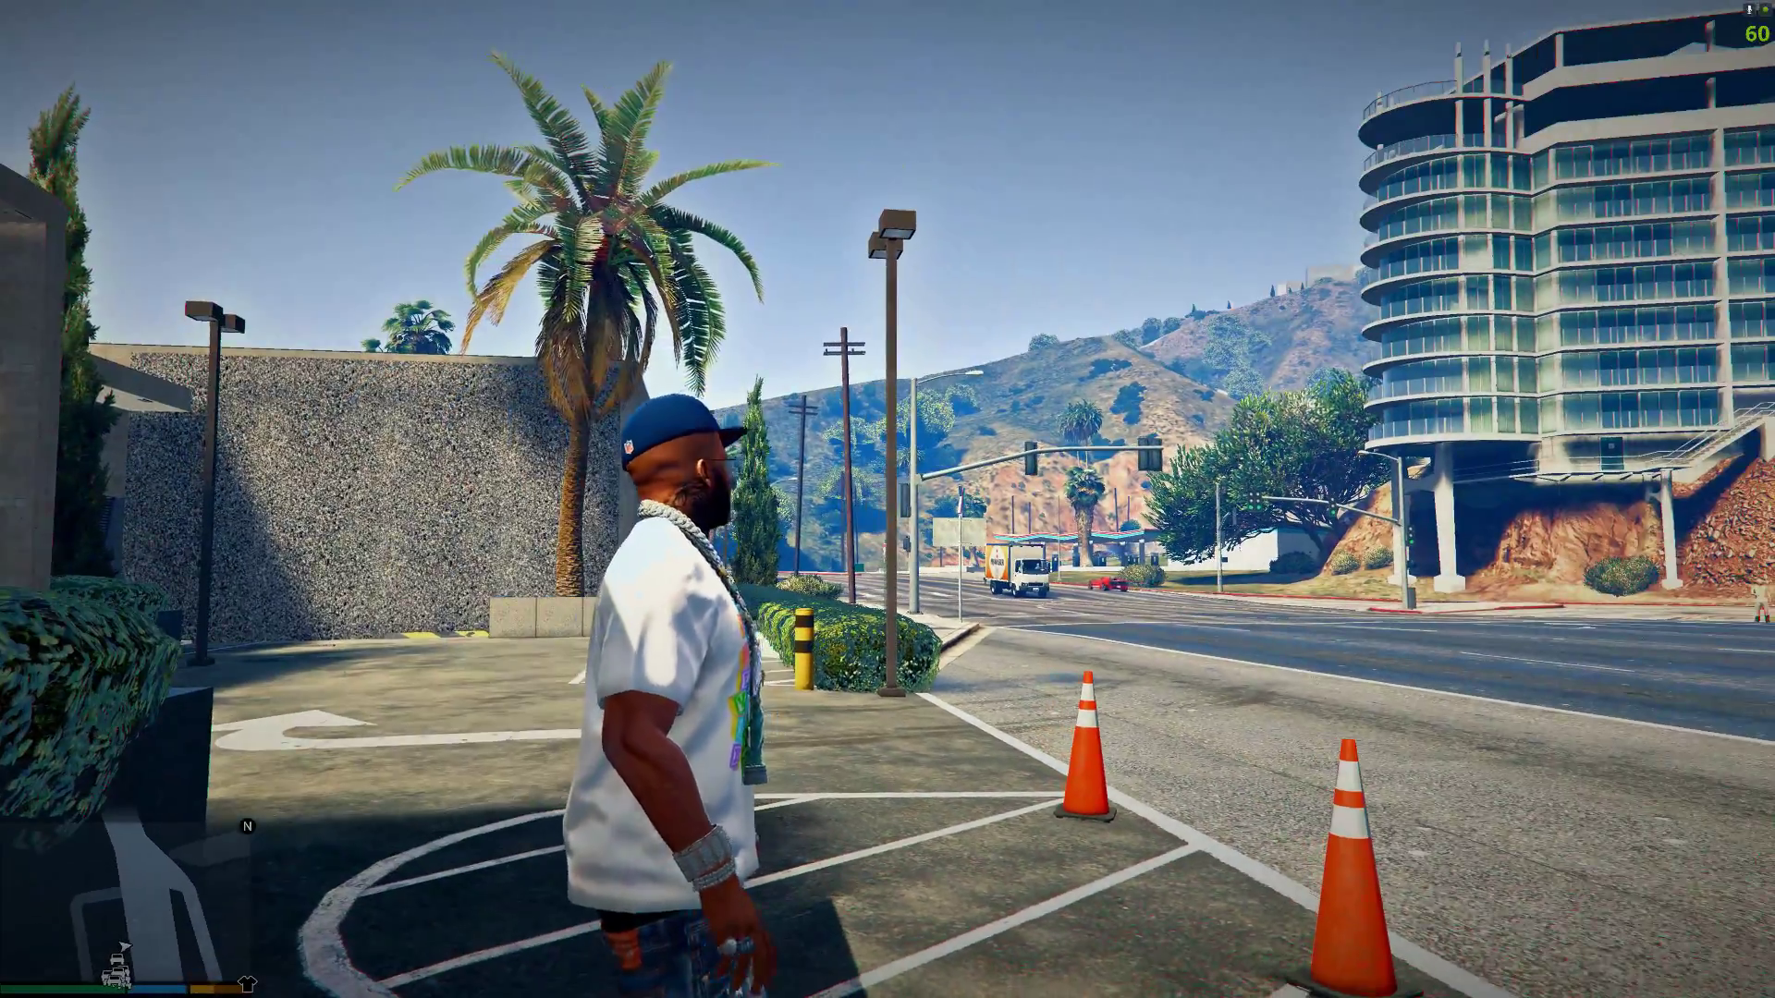
{"action": "key", "text": "w"}
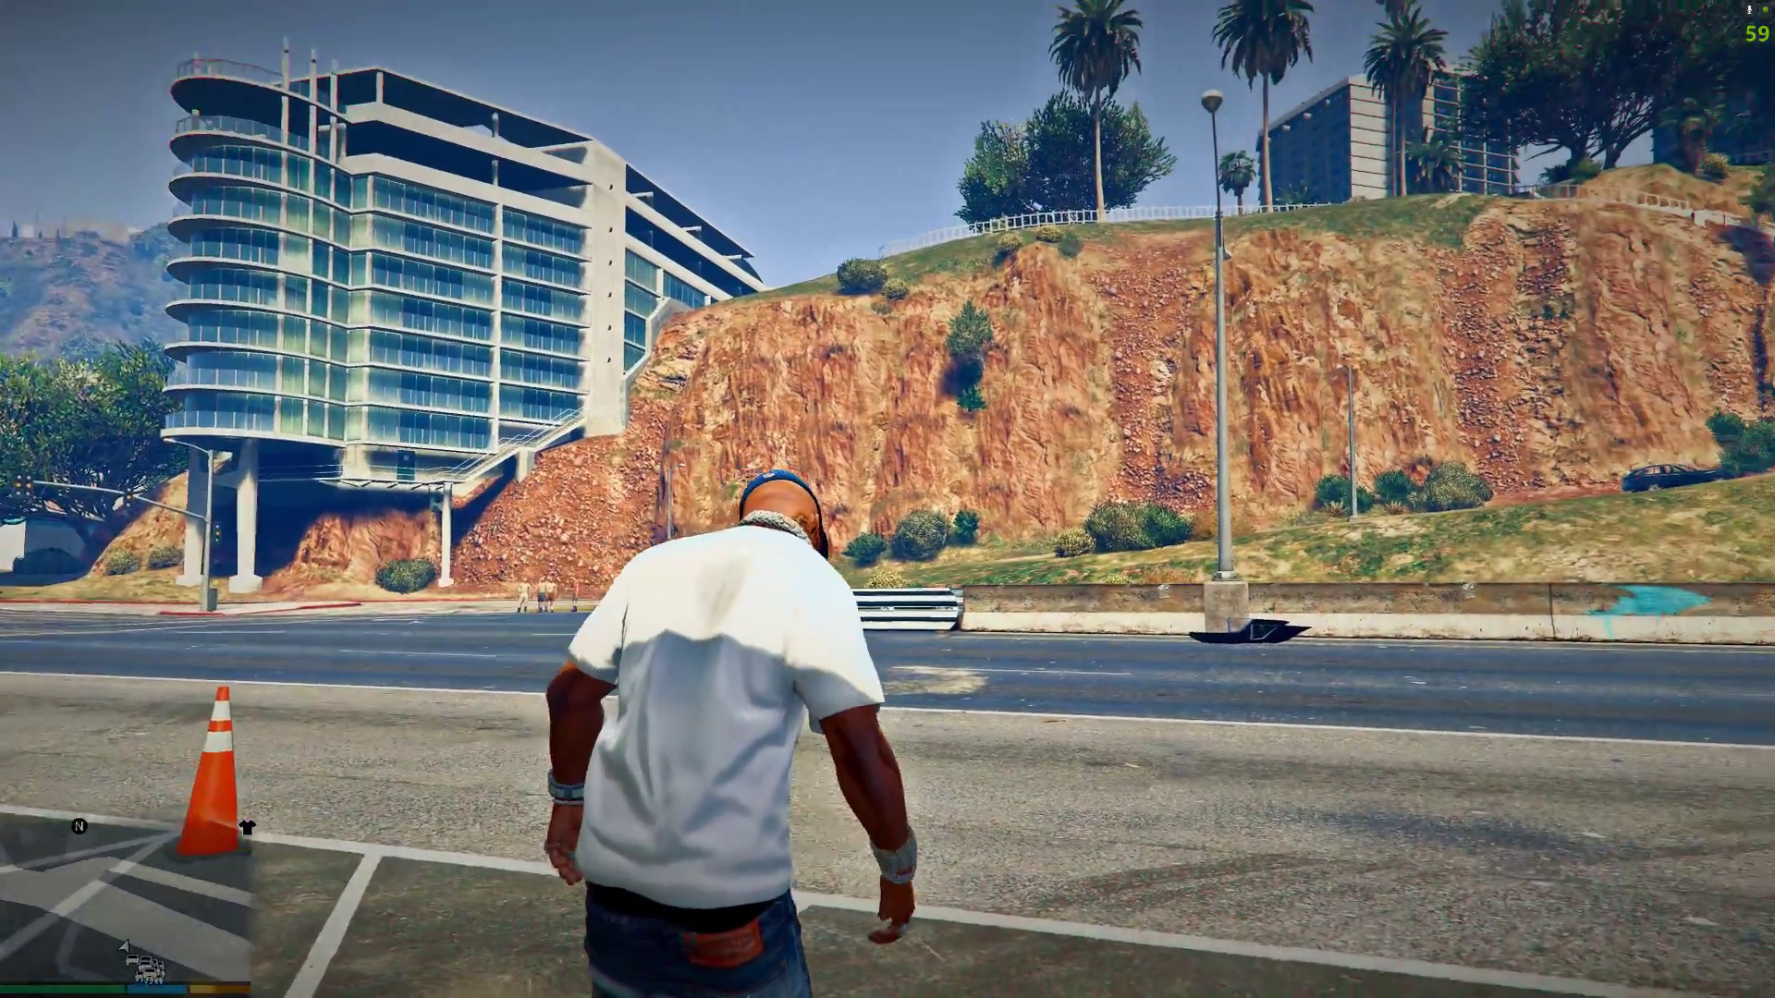